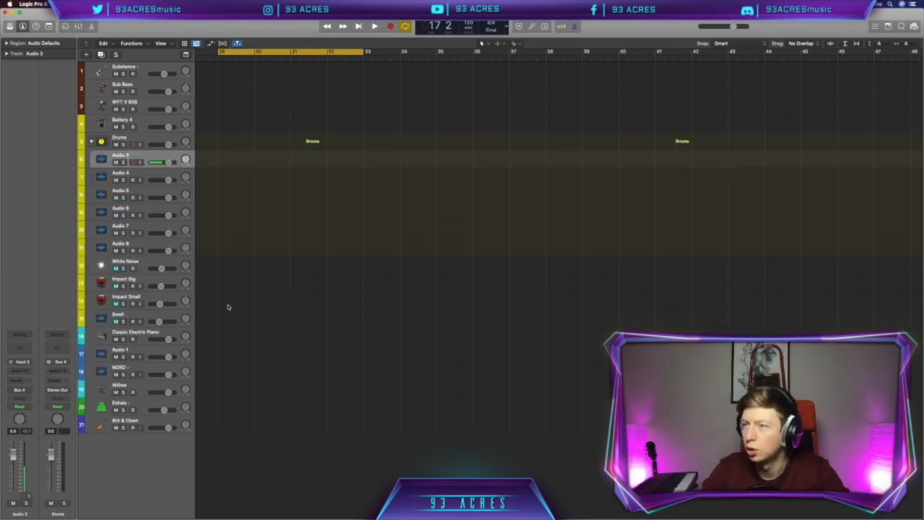
Step: Place the Cymatics Cobra Top Loop sample at bar 29 on the Audio 3 track of the Drums stack
mouse_move(360, 508)
left_click(241, 509)
left_click_drag(359, 158, 257, 159)
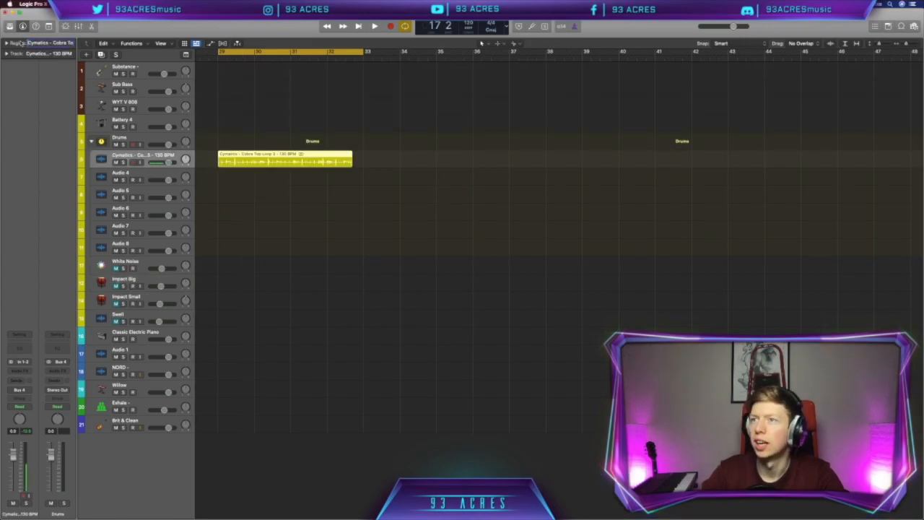
Step: Show the region settings, check the global tracks, and set Flex & Follow to On in the audio defaults
left_click(22, 43)
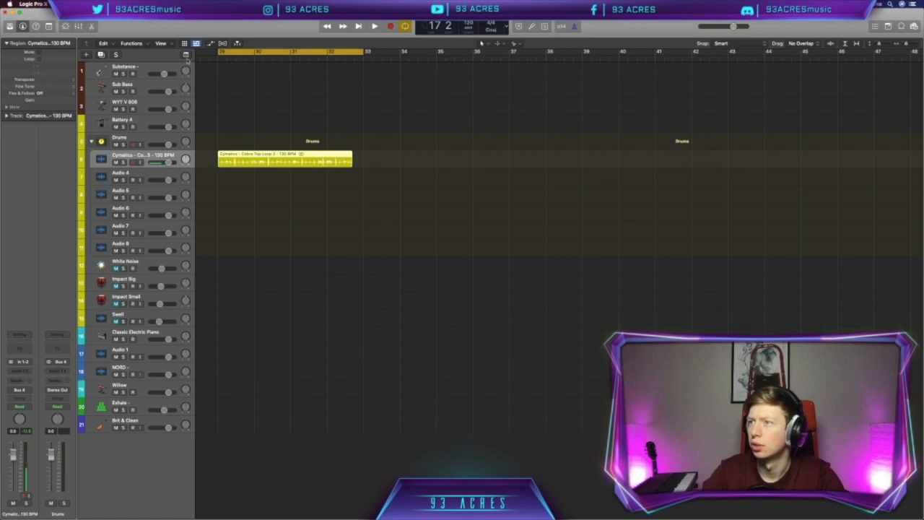
left_click(185, 55)
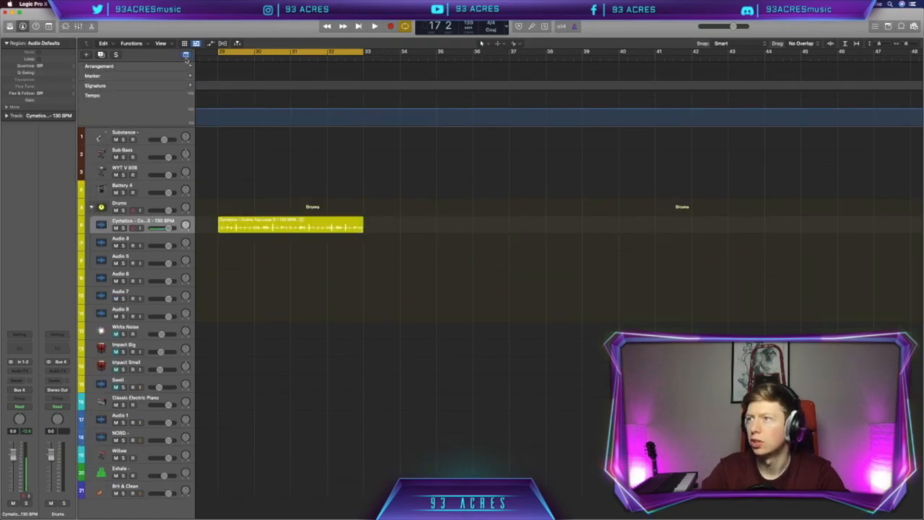
left_click(185, 54)
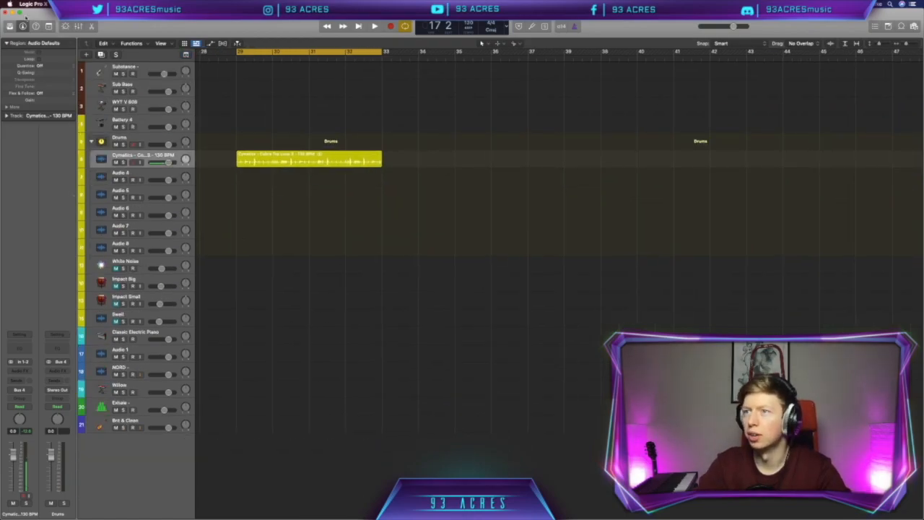
left_click(51, 94)
left_click(53, 99)
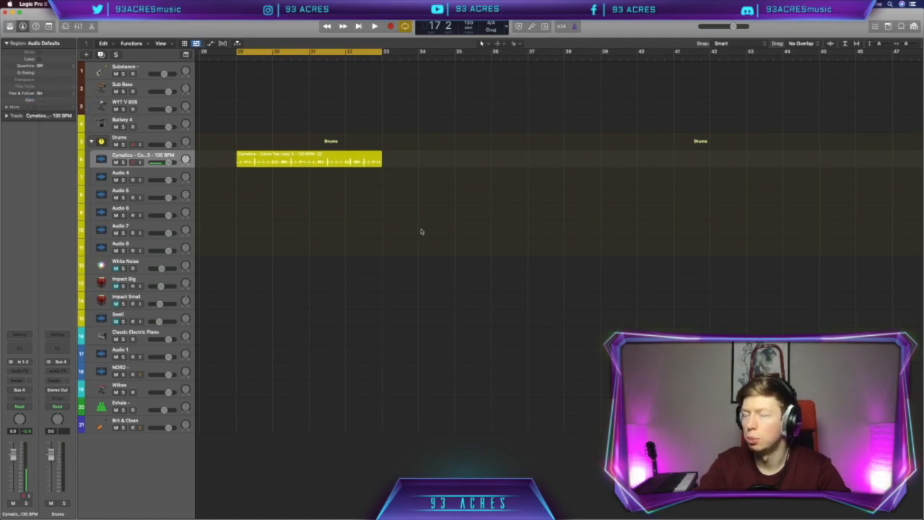
Step: Lower the top loop track's volume to about -5.5 dB and play the loop back
left_click(309, 155)
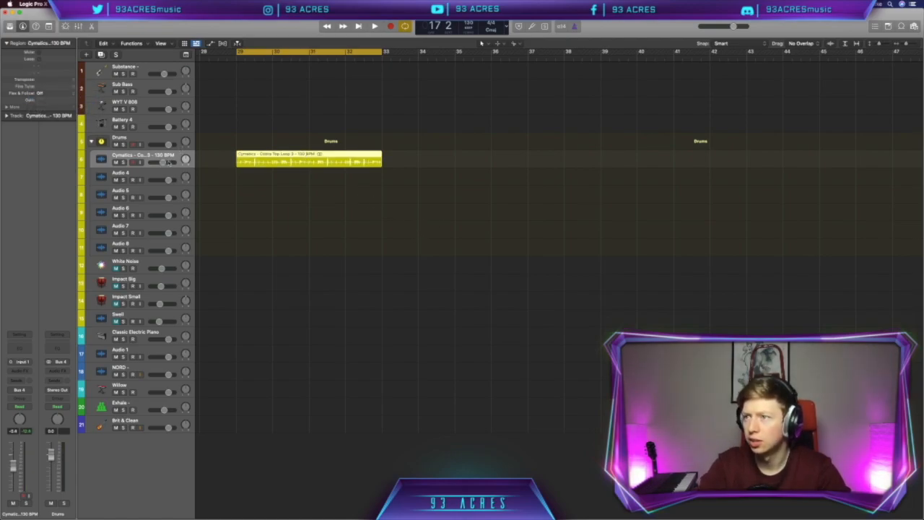
left_click_drag(167, 161, 162, 162)
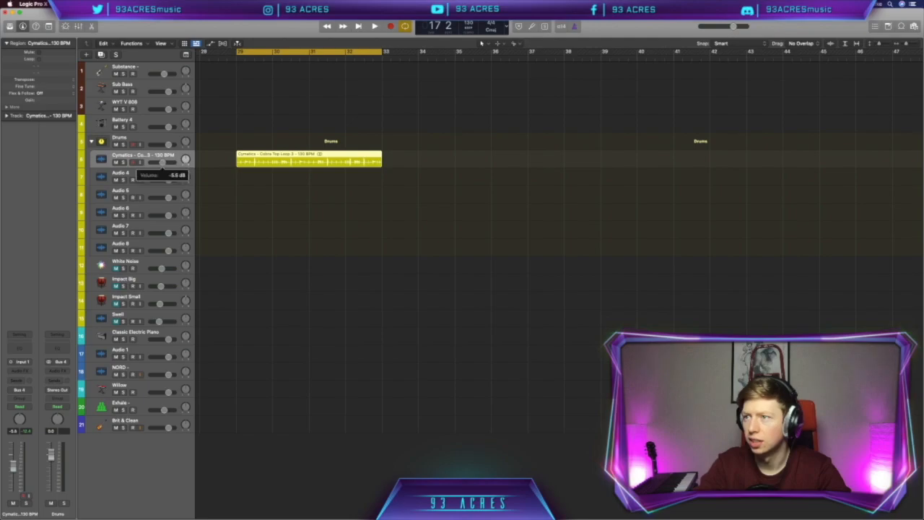
key("space")
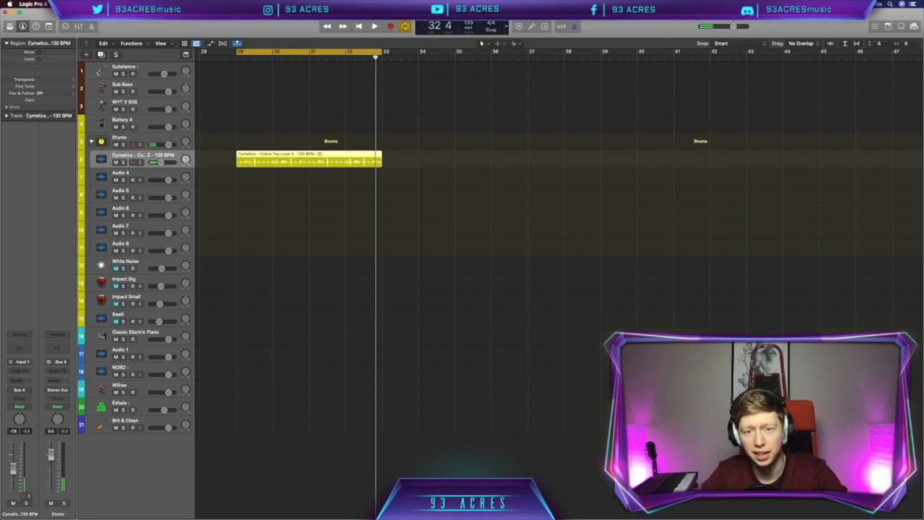
Step: Place the GRAVES_kick_grime sample at bar 29 on the Audio 4 track, aligned with the start of the top loop
left_click_drag(2, 177, 70, 176)
left_click(160, 172)
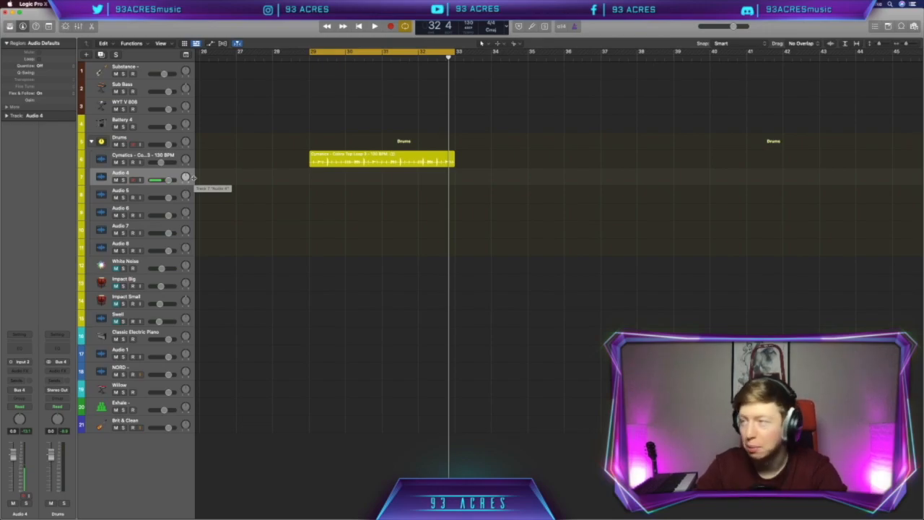
scroll(379, 184, "right", 3)
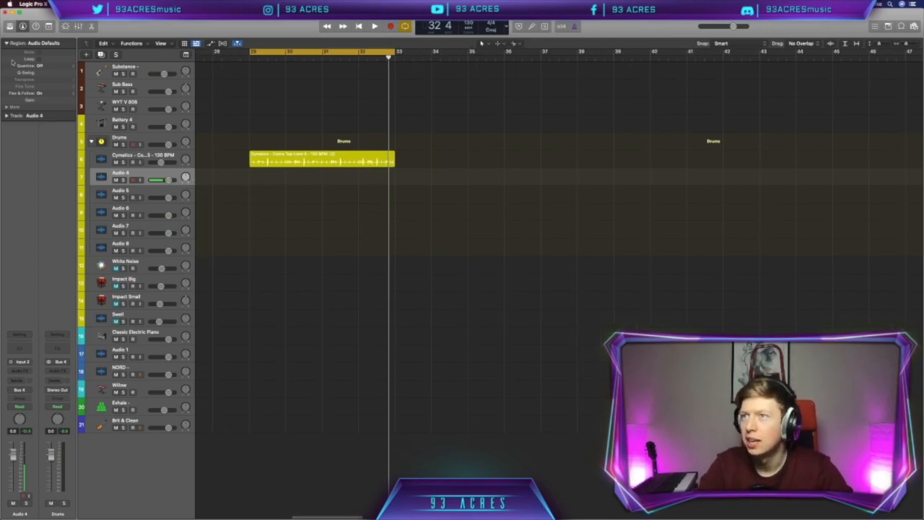
left_click(658, 510)
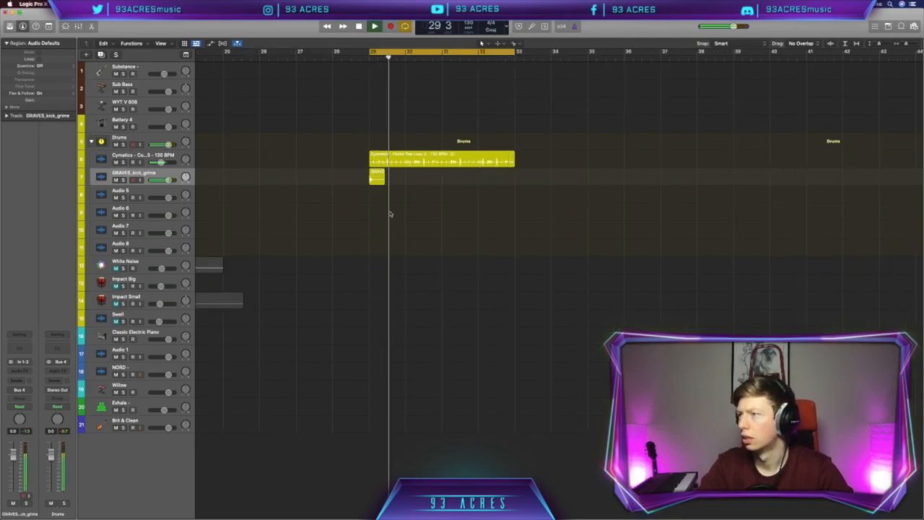
Step: Stop playback and lower the kick track's volume to about -6 dB
key("space")
mouse_move(168, 180)
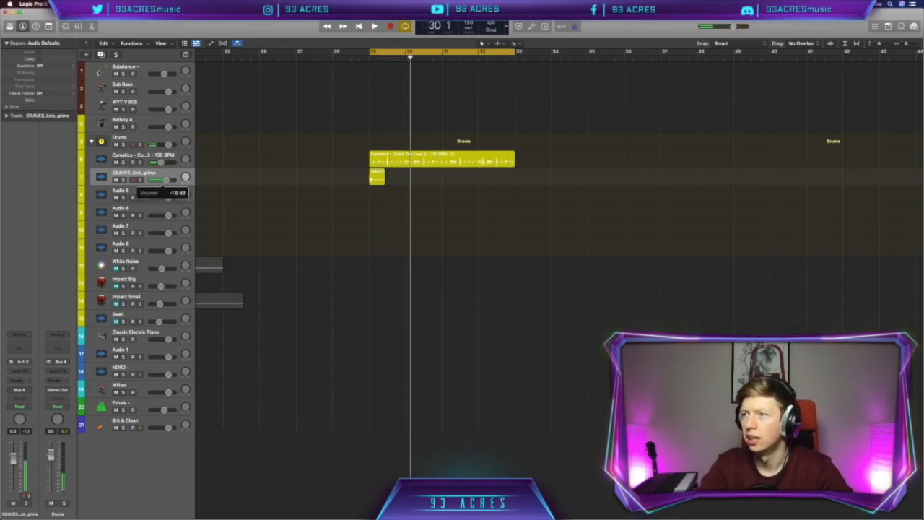
left_click_drag(163, 180, 162, 180)
Step: Copy the first kick to the second half of beat 3 in bar 29 and play the result back
key("super+Right")
key("super+Right")
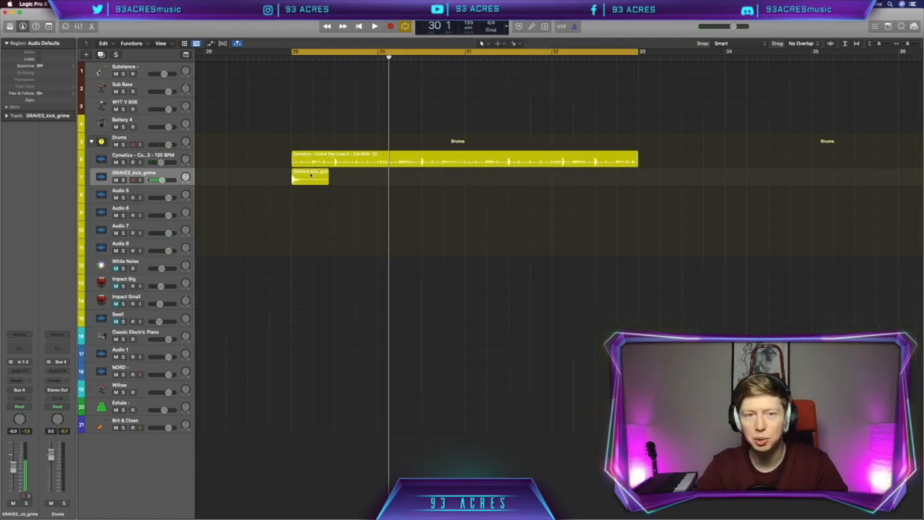
left_click_drag(311, 175, 366, 180)
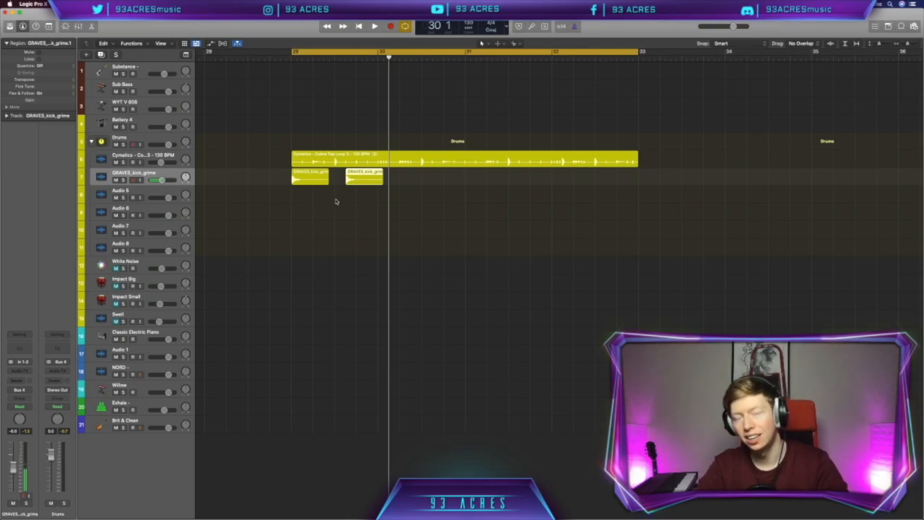
key("space")
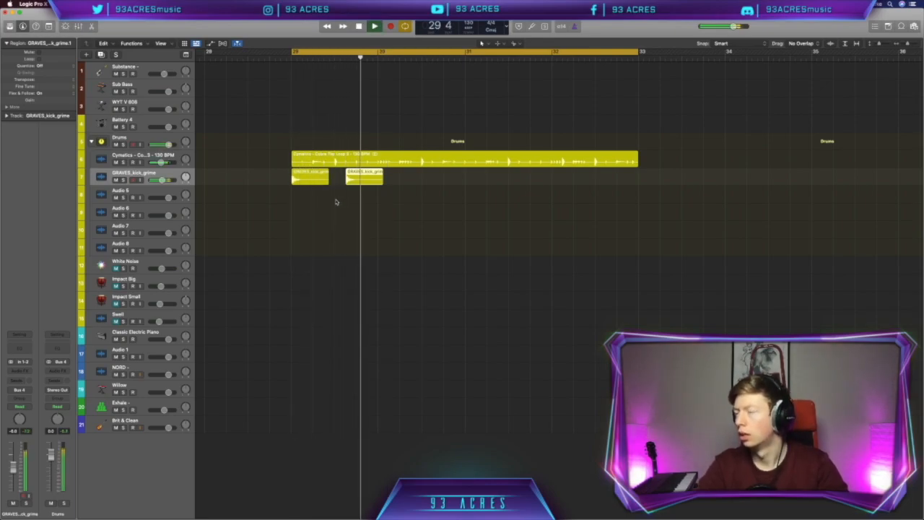
key("space")
Step: Copy more kicks along the kick track to extend the off-beat pattern through the end of bar 32, and play it back
left_click_drag(359, 179, 639, 183)
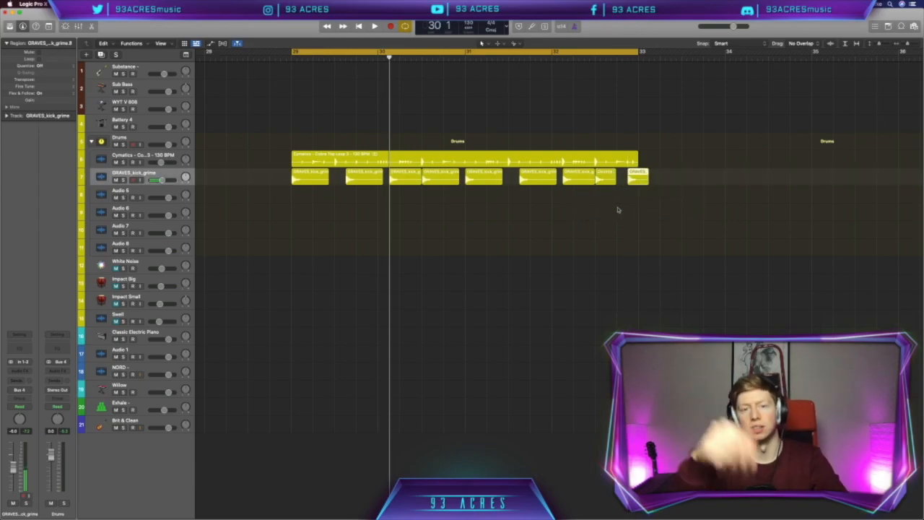
key("space")
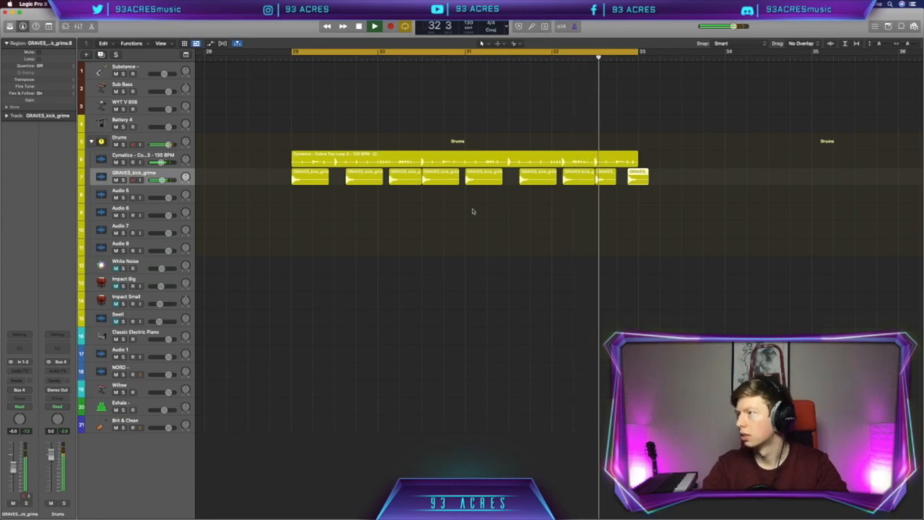
key("space")
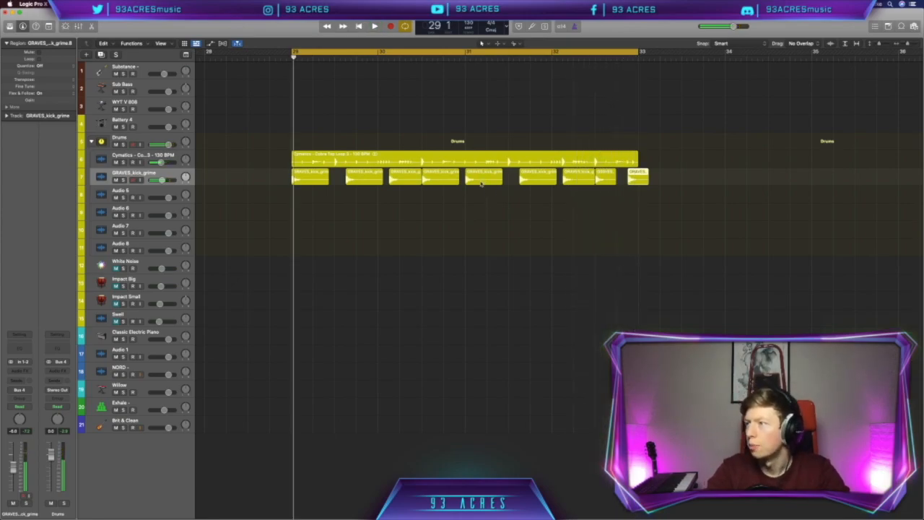
Step: Delete the kicks on beat 3 of bars 30 and 32, and play the thinned pattern back
left_click(435, 180)
key("Delete")
left_click(606, 180)
key("Delete")
key("space")
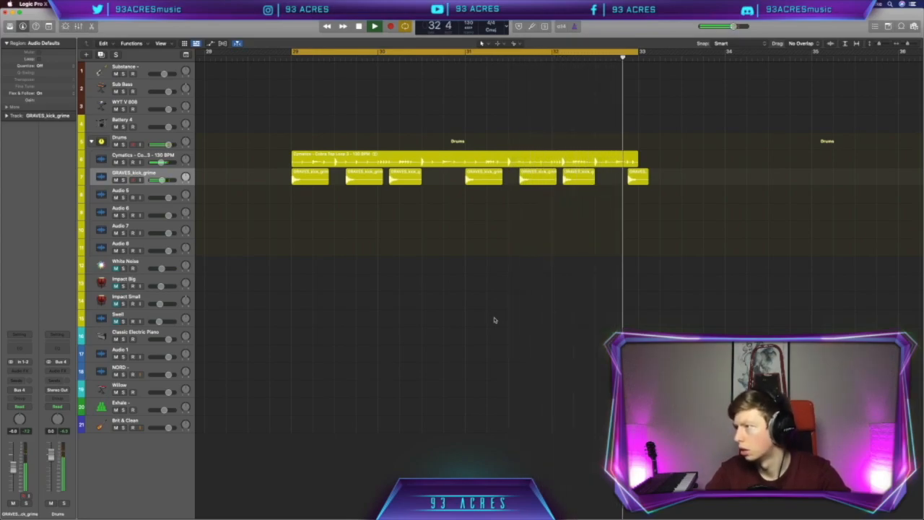
key("space")
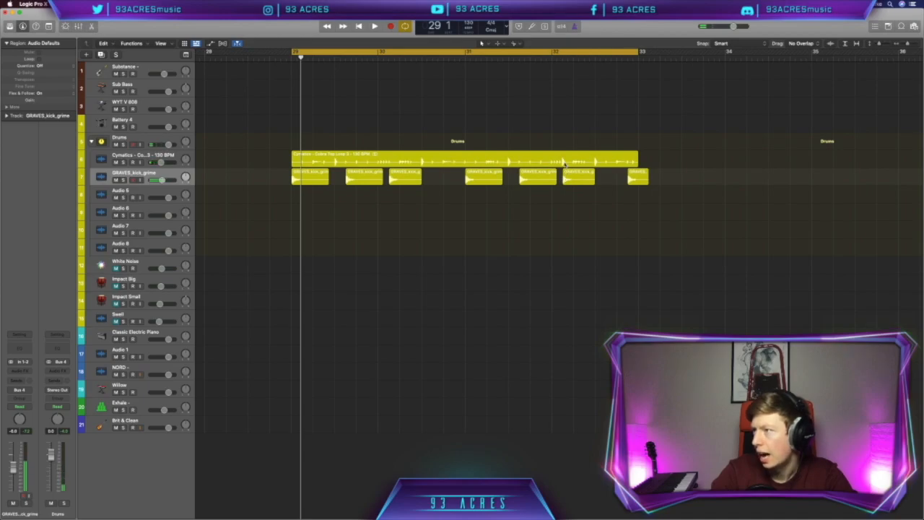
Step: Move the first kick in bar 32 half a beat later, onto beat 2, and play the pattern back
left_click_drag(570, 183, 580, 186)
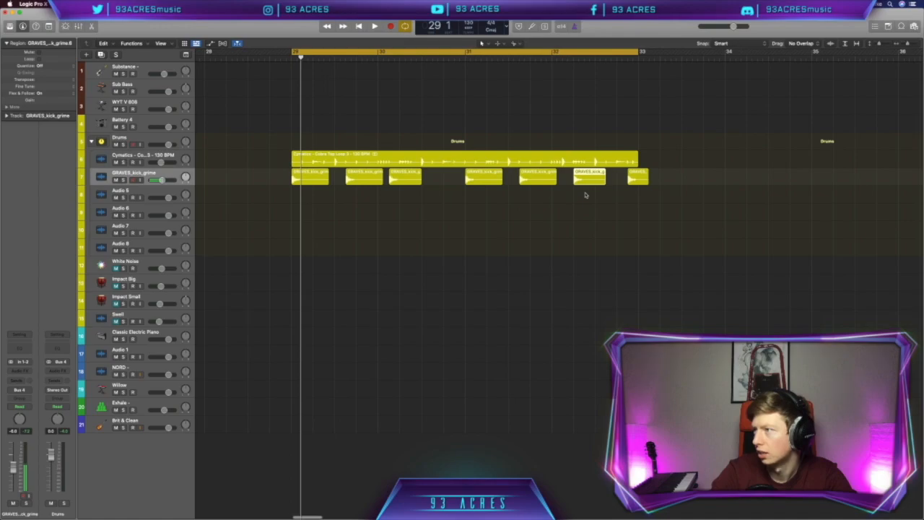
key("space")
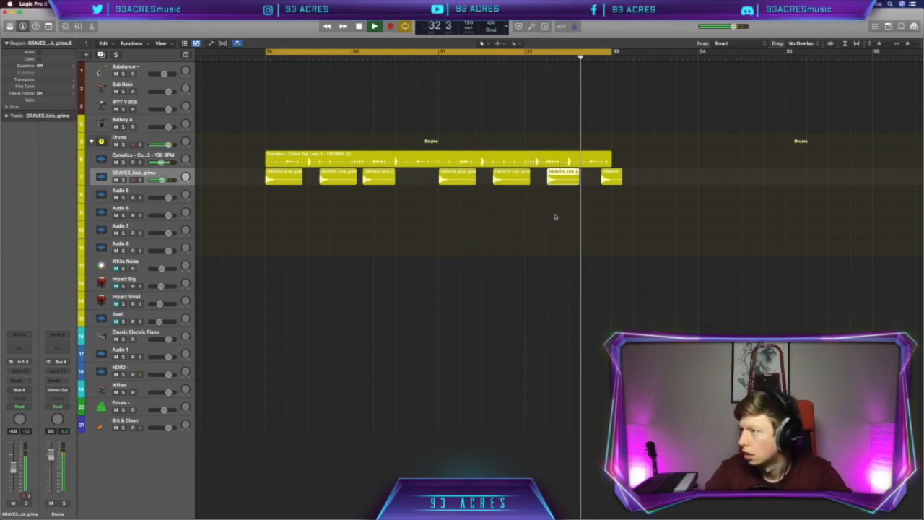
key("space")
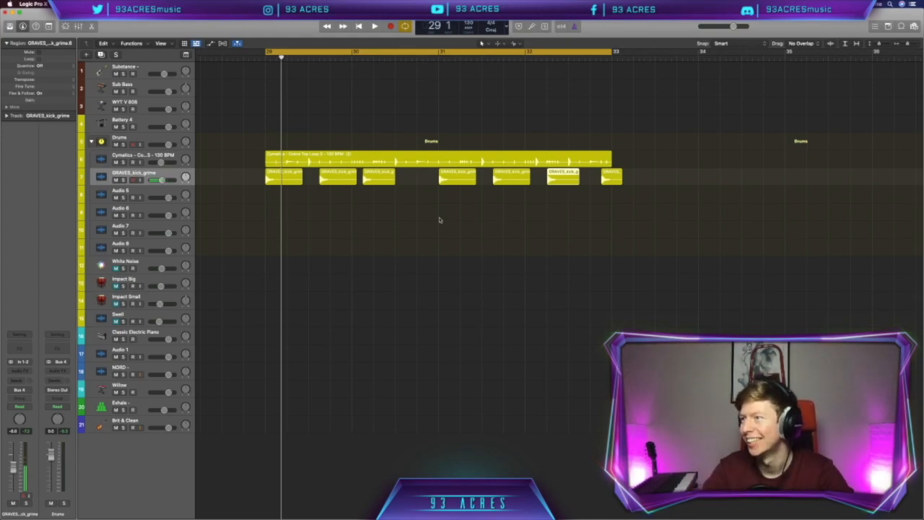
key("space")
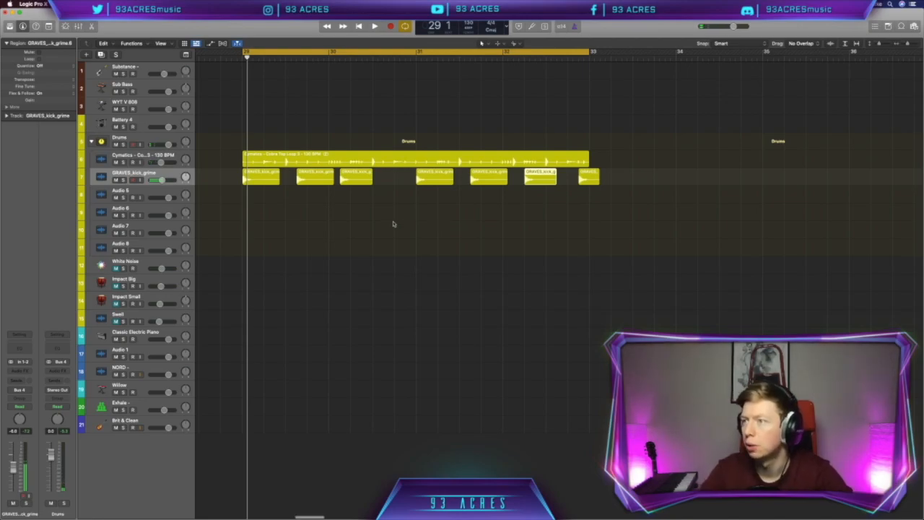
scroll(393, 224, "right", 1)
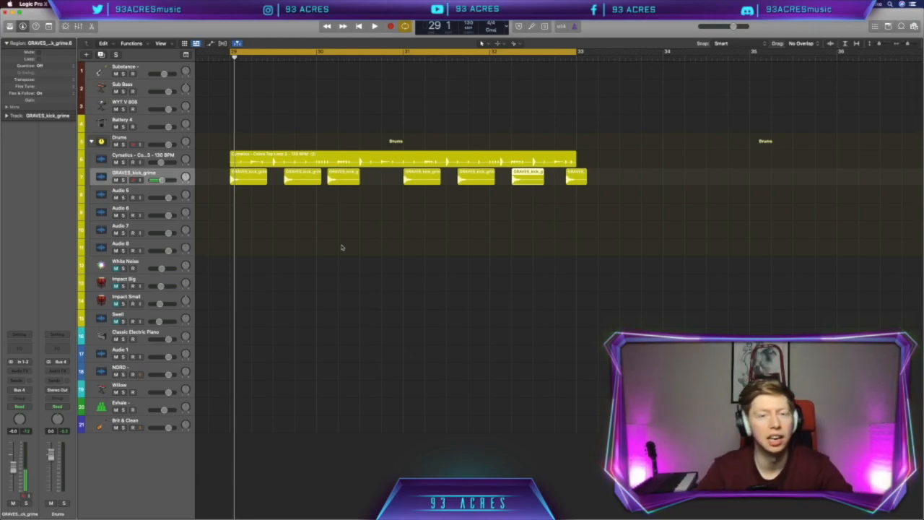
Step: Duplicate the kick track, copy the first five kicks onto it with the off-beat ones moved onto the beat, and mute the original track
left_click(294, 178)
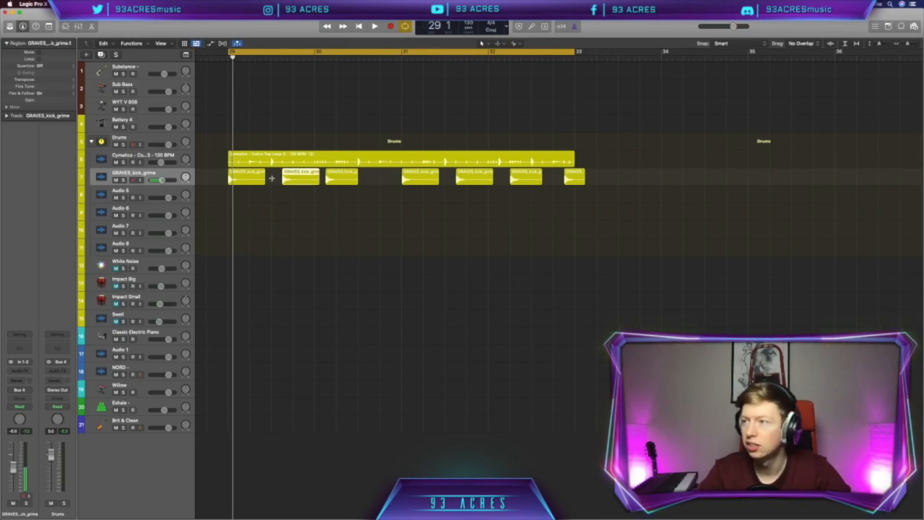
key("super+d")
left_click_drag(241, 182, 240, 199)
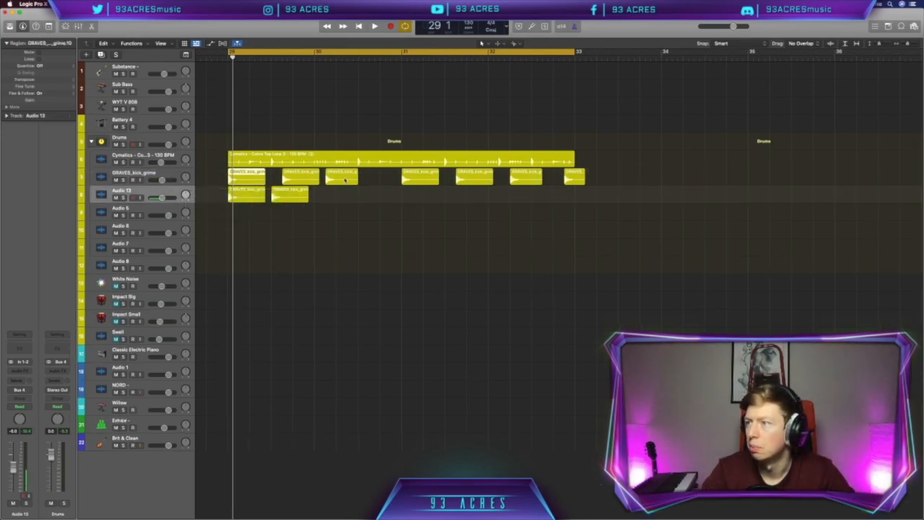
left_click_drag(345, 181, 336, 197)
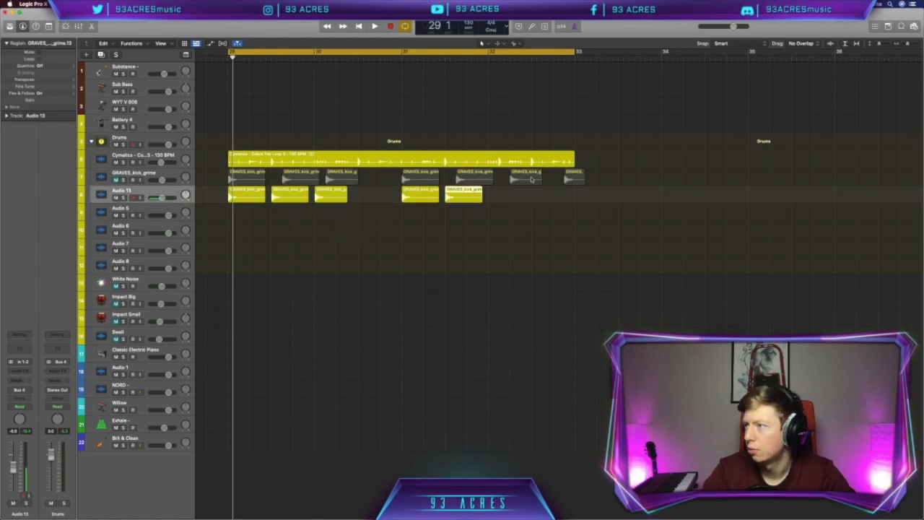
Step: Copy the last two kicks to the duplicate track on beats 2 and 4 of bar 32, and play the on-beat pattern
left_click_drag(533, 180, 531, 188)
left_click_drag(532, 187, 531, 188)
left_click_drag(575, 178, 565, 191)
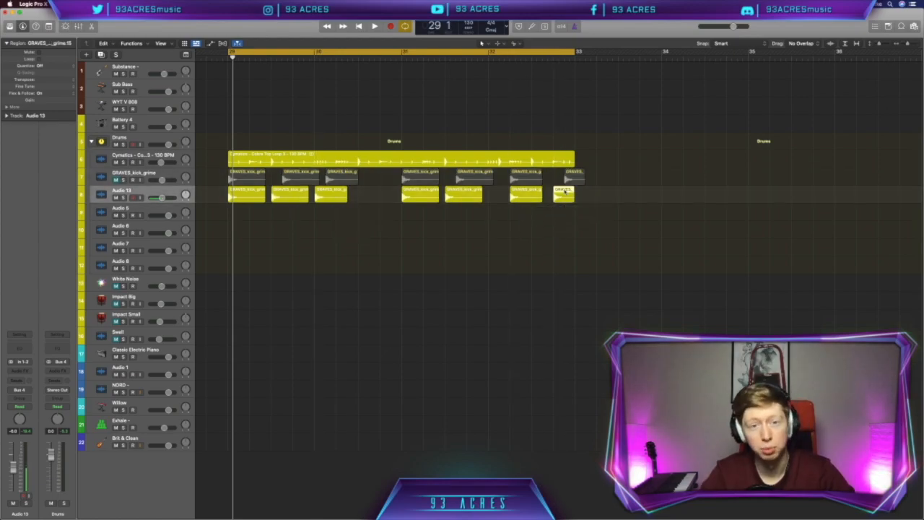
key("space")
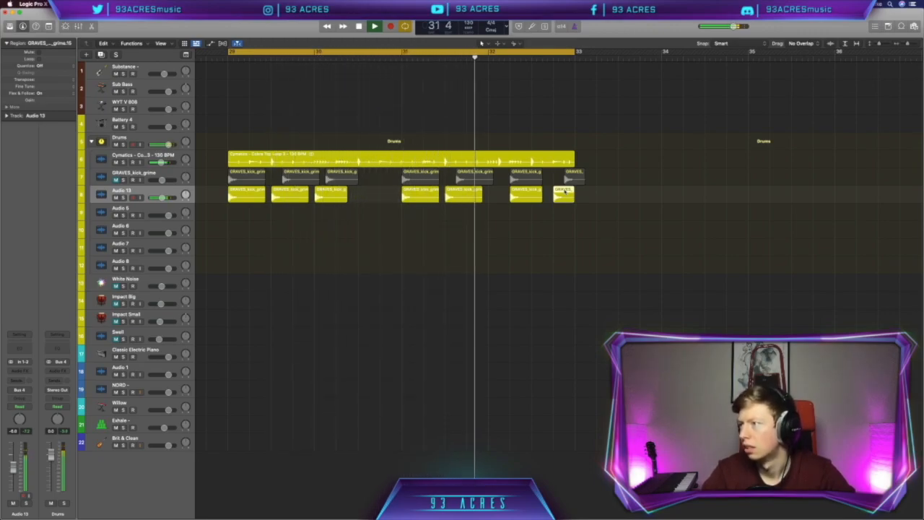
key("space")
Step: Examine the on-beat pattern by selecting its last two kicks, followed by its first five
left_click_drag(503, 222, 195, 223)
scroll(311, 243, "right", 3)
scroll(507, 197, "right", 2)
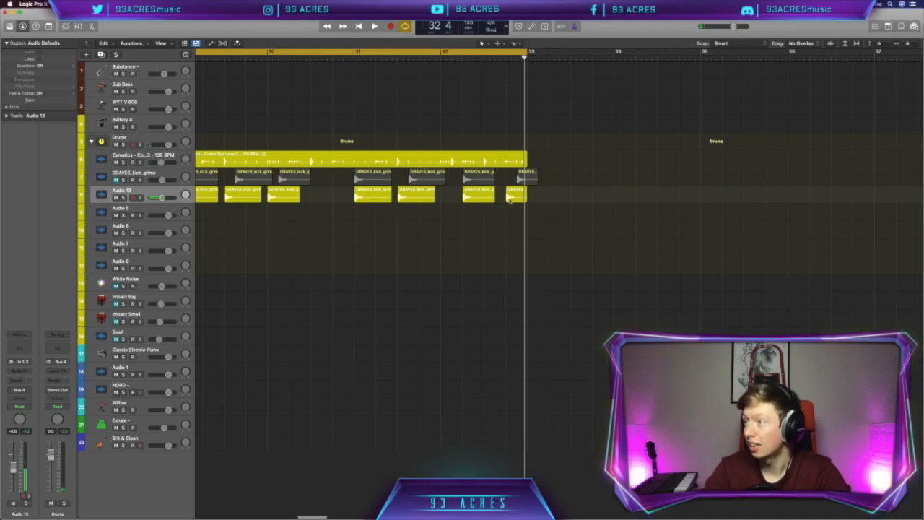
left_click_drag(514, 225, 462, 200)
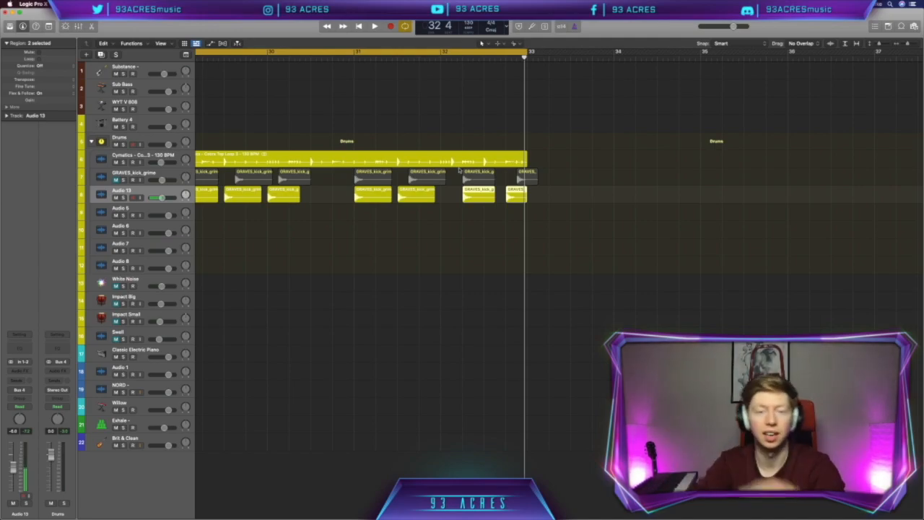
scroll(459, 170, "left", 3)
left_click_drag(485, 223, 255, 193)
Step: Play the on-beat kick pattern, and switch back to the syncopated one by muting Audio 13 and unmuting the GRAVES_kick_grime track
key("space")
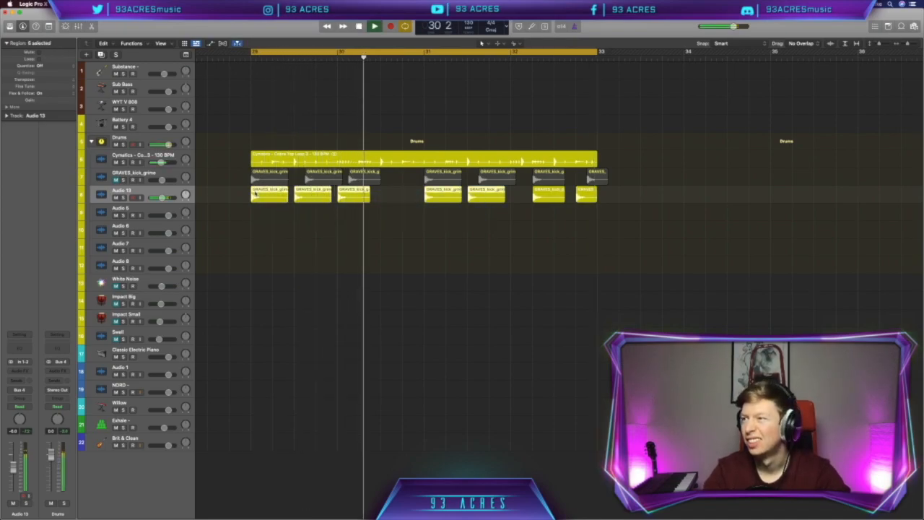
key("space")
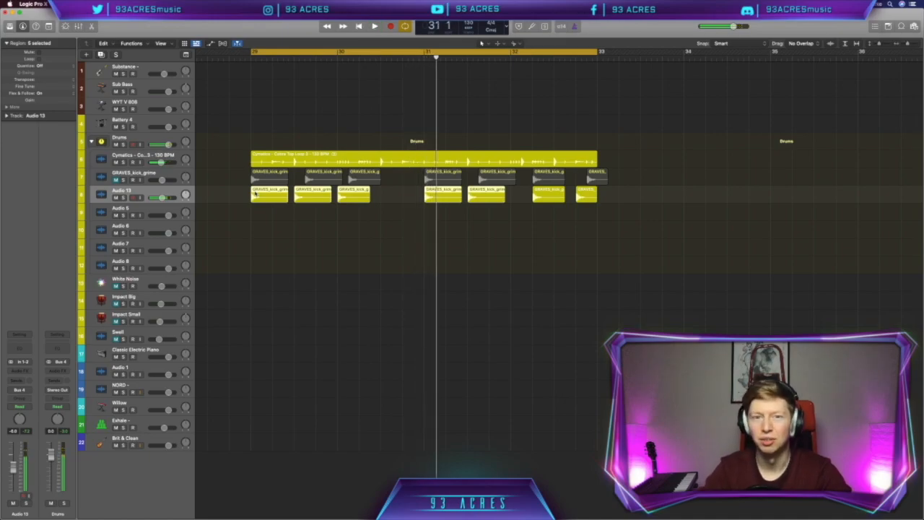
left_click(117, 198)
left_click(116, 180)
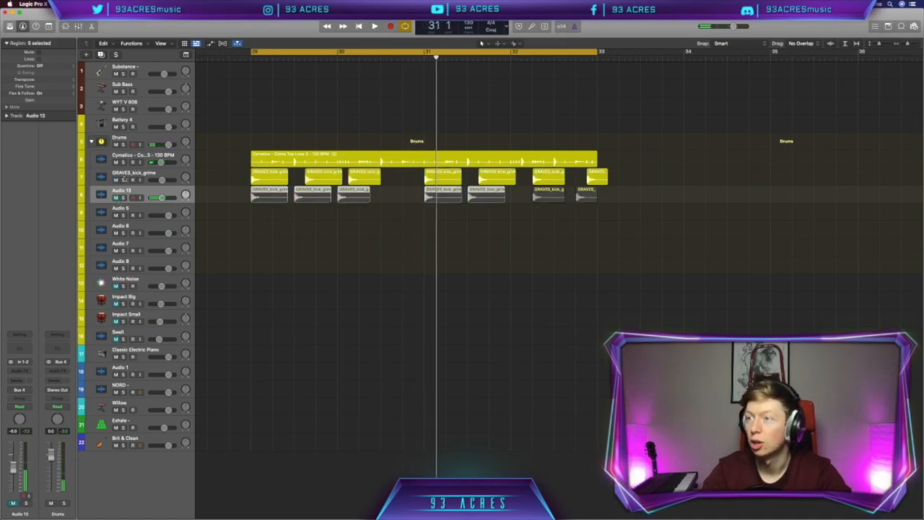
Step: Play the syncopated kick groove, and delete the Audio 13 track holding the on-beat kick pattern
key("space")
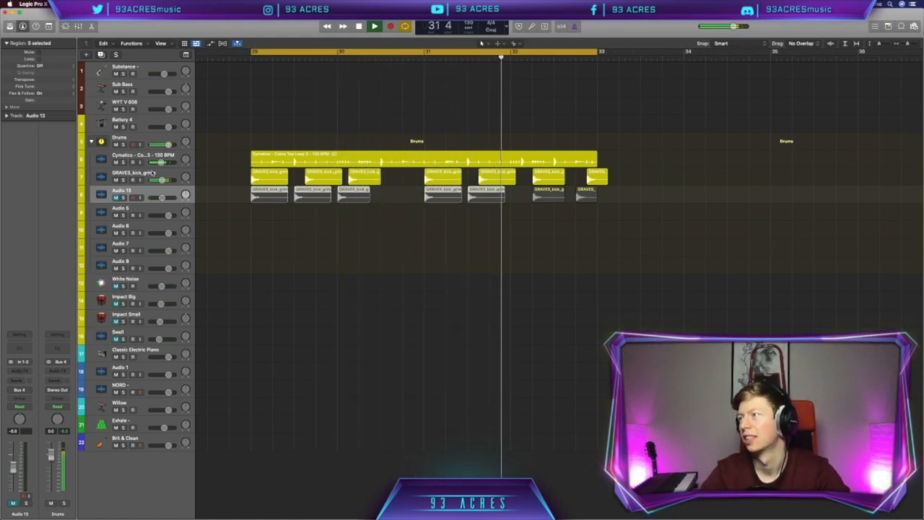
key("space")
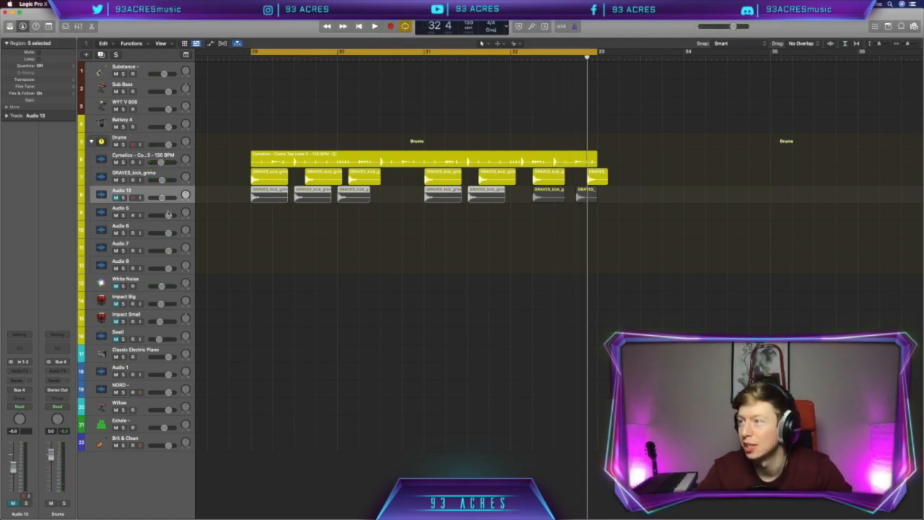
scroll(302, 245, "right", 1)
key("super+BackSpace")
key("Return")
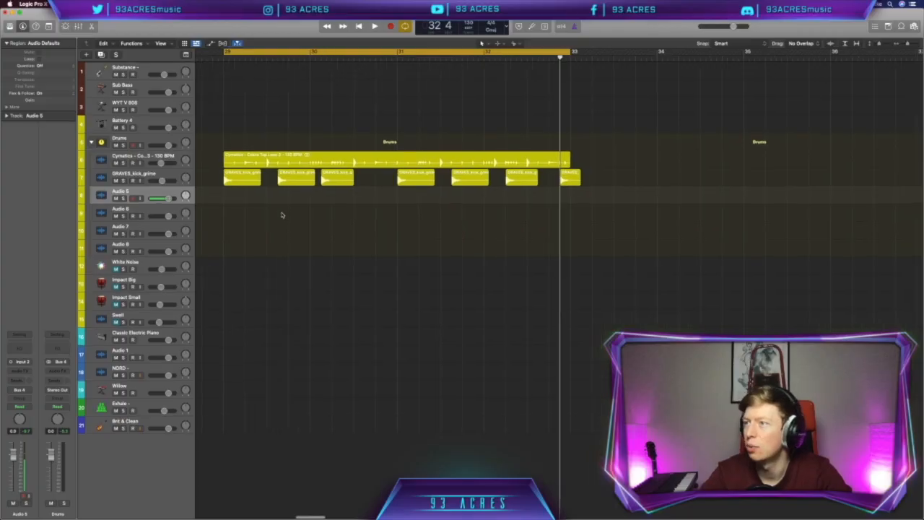
Step: Select the Classic Electric Piano track and load the Koto Clone patch from the Vintage Clav sounds onto it
left_click(278, 201)
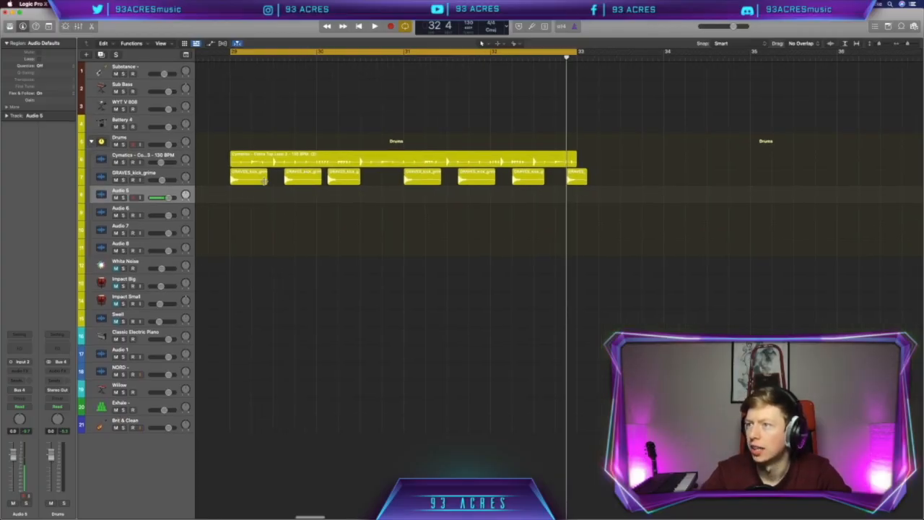
scroll(237, 233, "right", 1)
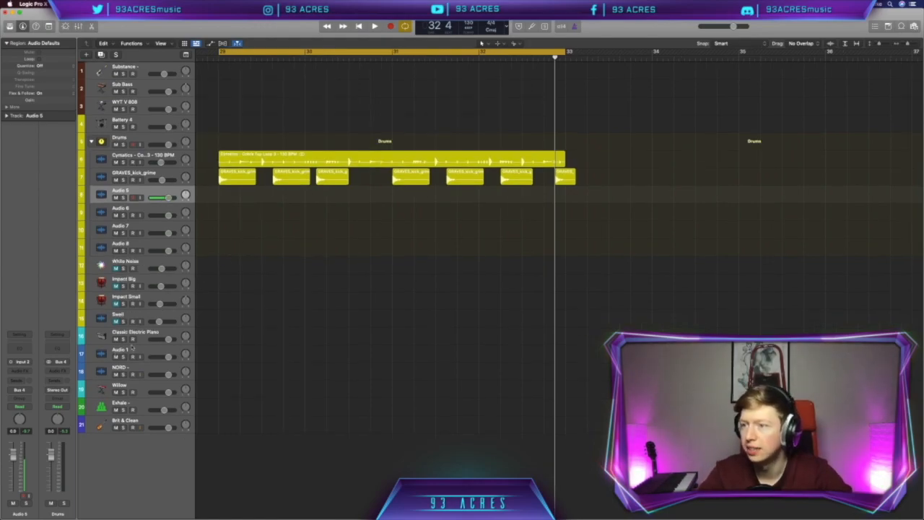
left_click(144, 335)
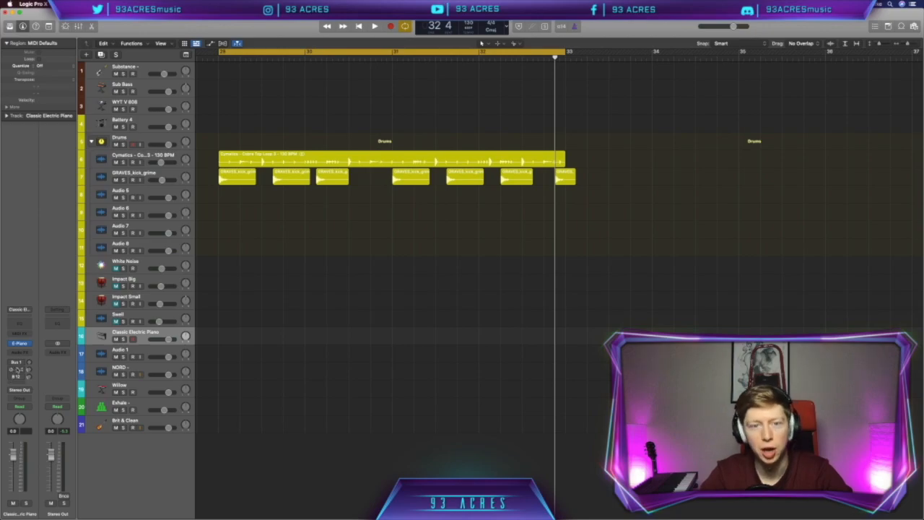
scroll(291, 289, "left", 1)
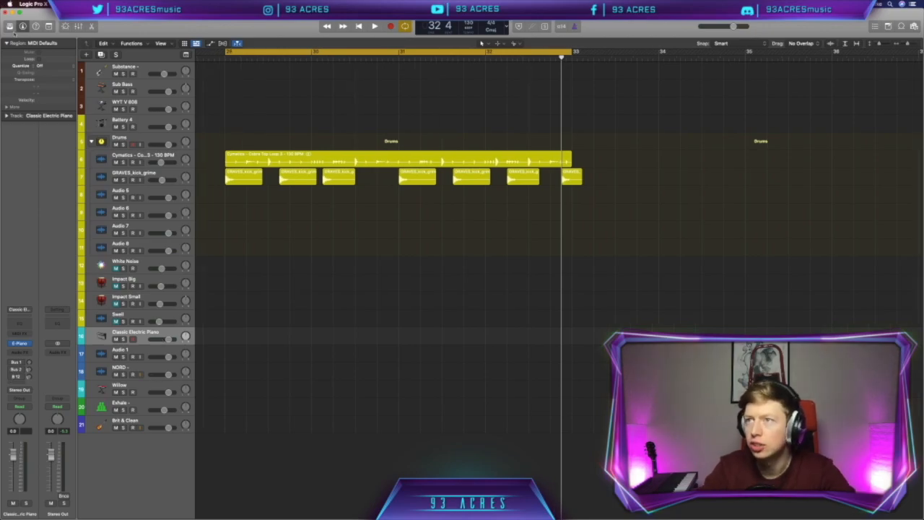
left_click(9, 26)
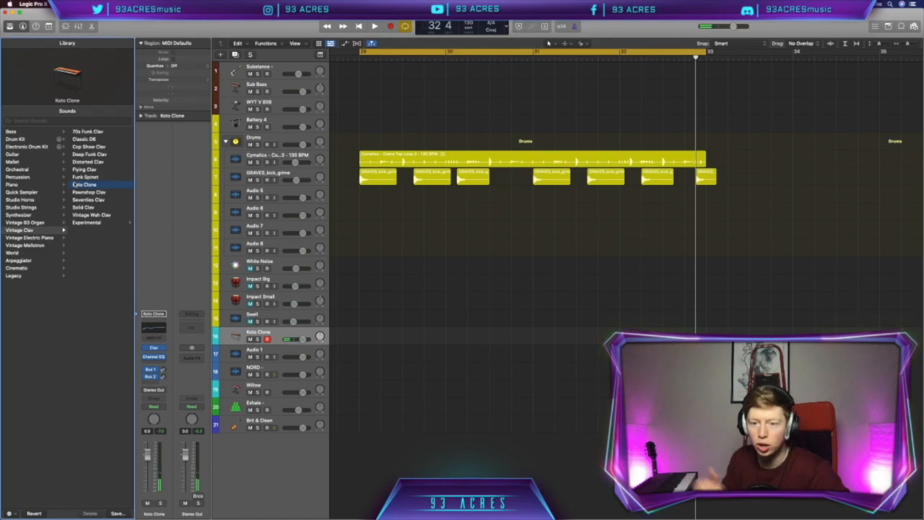
Step: Record a chord part on the Koto Clone track over the looped bars 29 to 33, and open it in the Piano Roll
key("r")
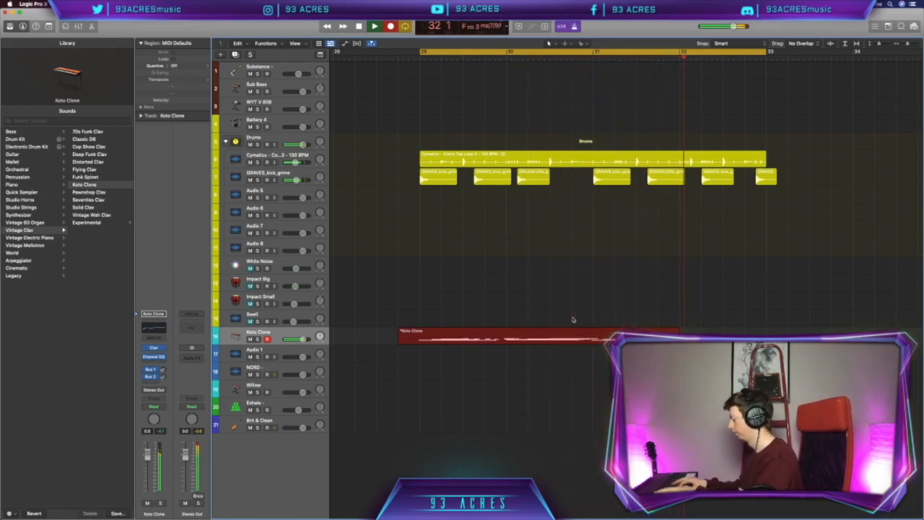
key("space")
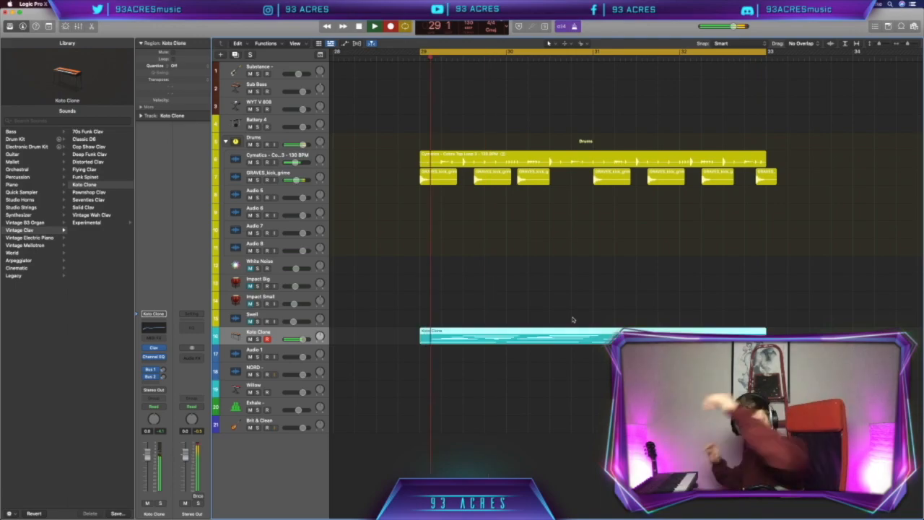
key("p")
key("Return")
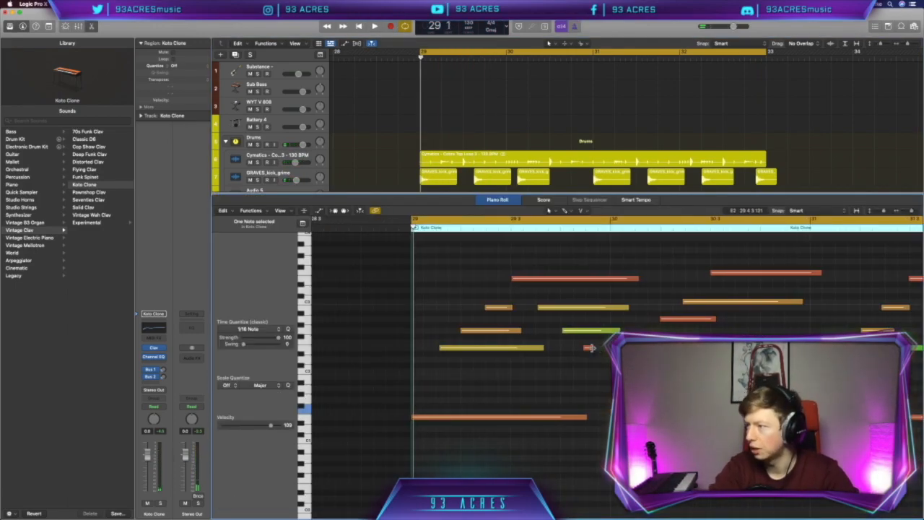
Step: Lengthen the short upper notes in bars 29 and 30 of the Koto Clone part, and trim the first bass note to end at bar 30
left_click_drag(512, 307, 528, 307)
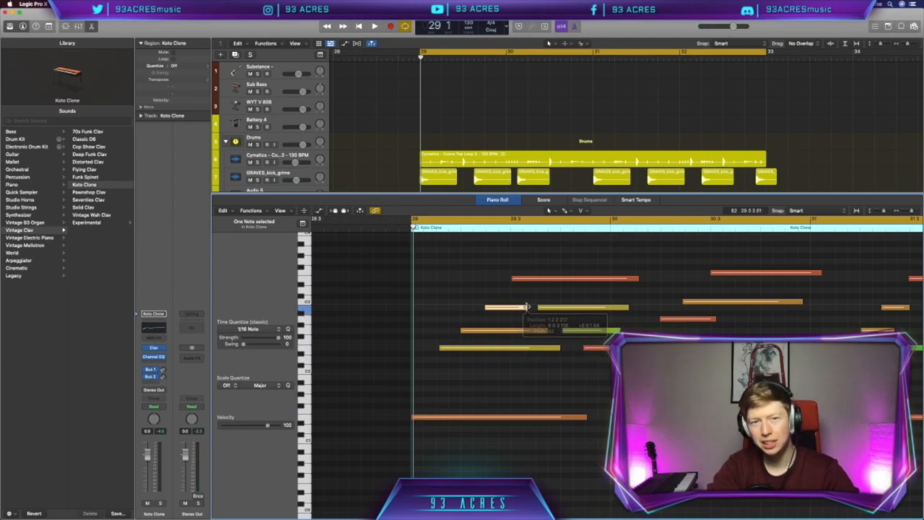
scroll(541, 305, "right", 3)
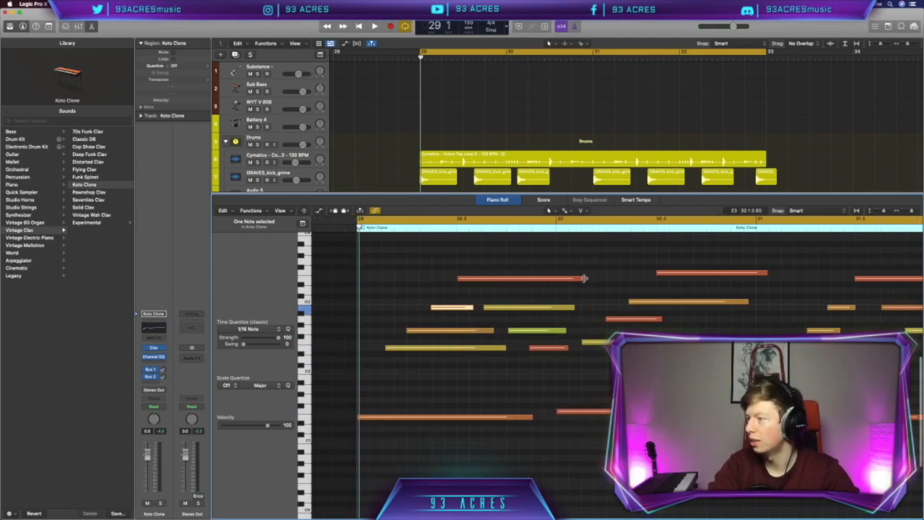
scroll(584, 278, "right", 6)
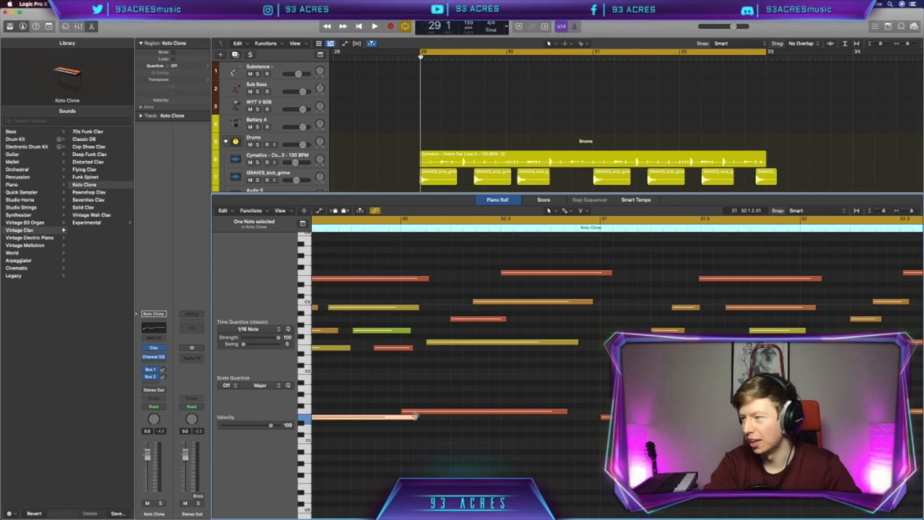
left_click_drag(415, 417, 398, 417)
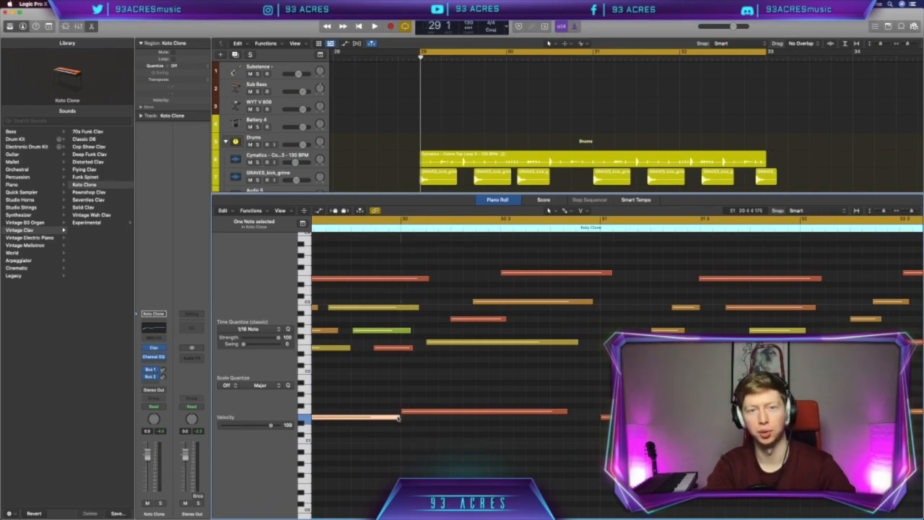
scroll(398, 417, "right", 4)
left_click_drag(421, 318, 534, 302)
left_click_drag(470, 343, 491, 343)
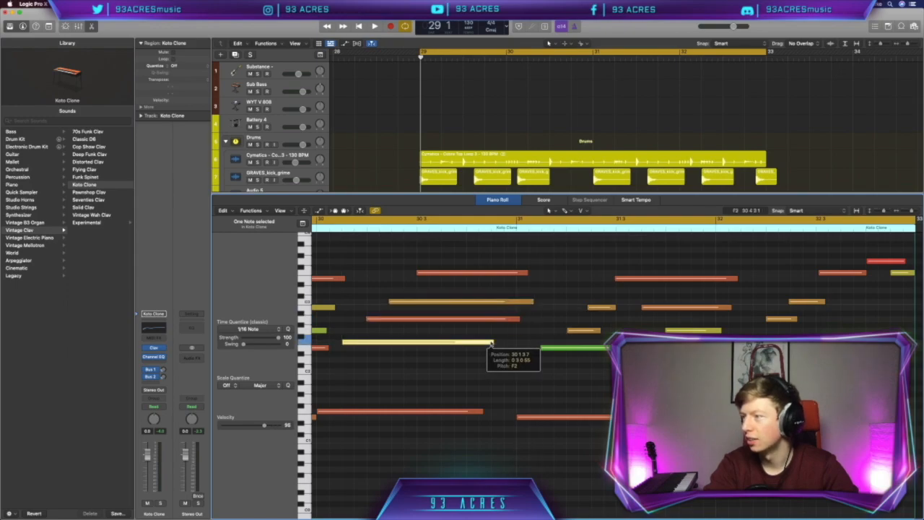
Step: Play the Koto Clone part, and set all its notes to a fixed velocity of 100 with MIDI Transform
key("space")
scroll(559, 368, "left", 1)
left_click_drag(387, 348, 382, 348)
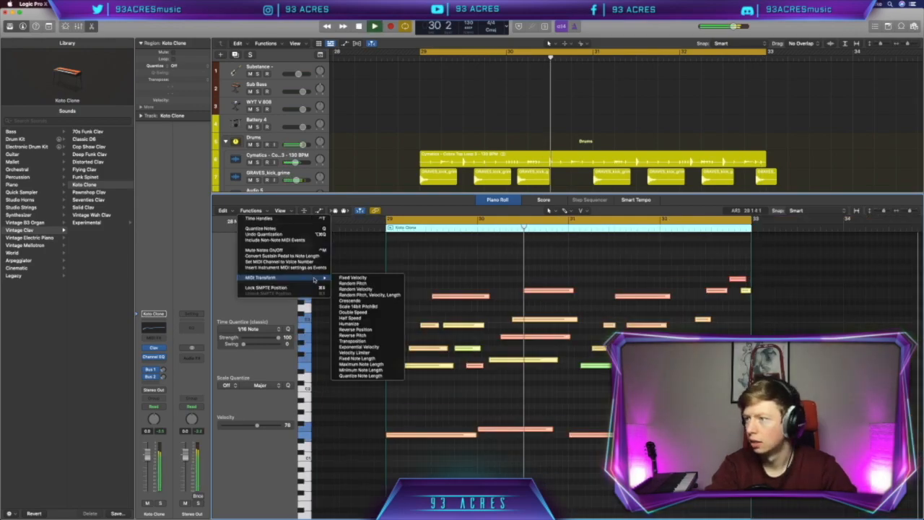
left_click(355, 277)
Step: Mute the four bass notes of the Koto Clone part, and play it with only the upper notes
left_click_drag(657, 452, 393, 425)
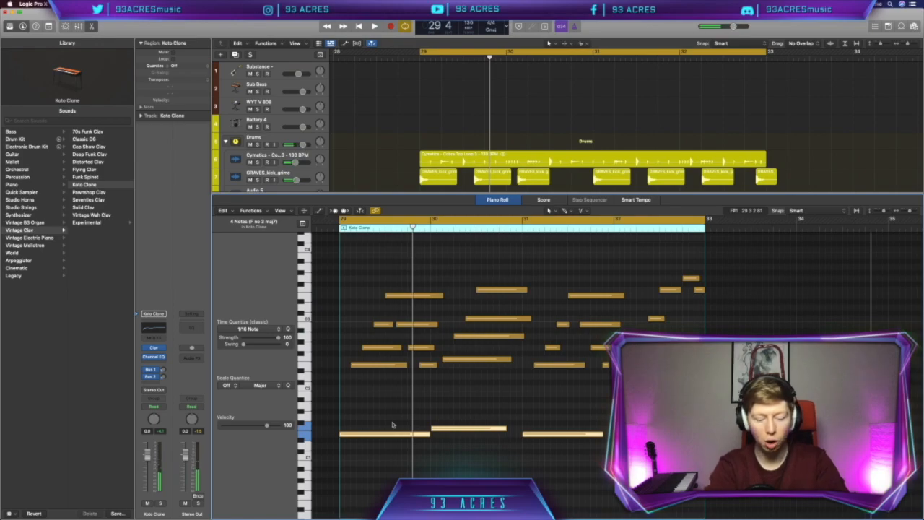
key("ctrl+m")
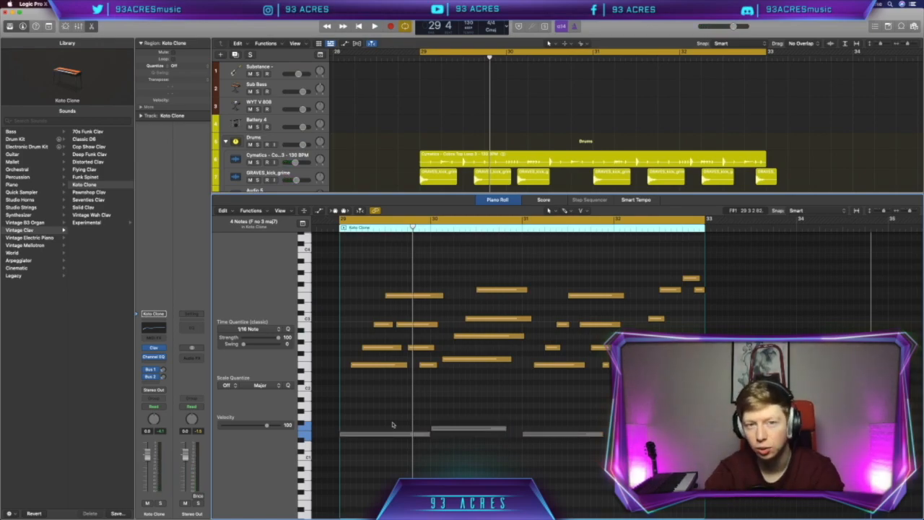
key("space")
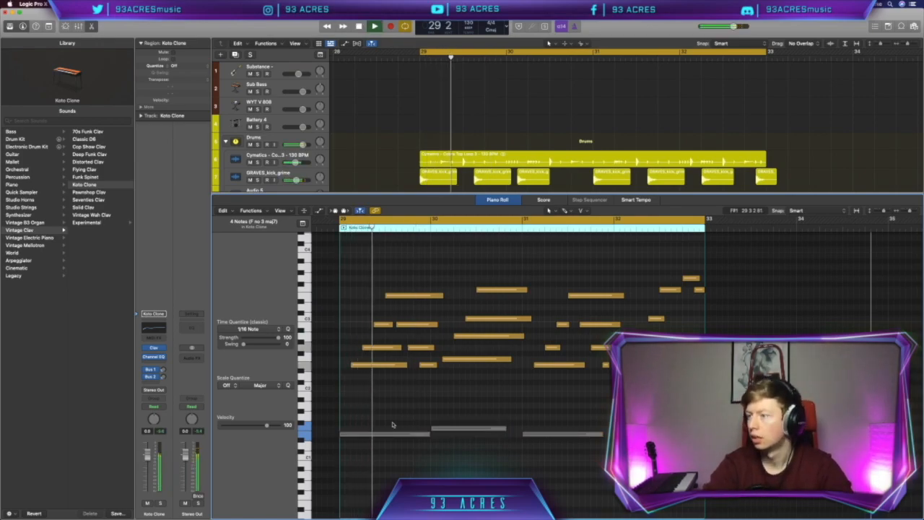
key("space")
Step: Split the upper notes that overhang bars 30, 31 and 32 at the bar lines, and delete the overhanging ends
left_click(431, 230)
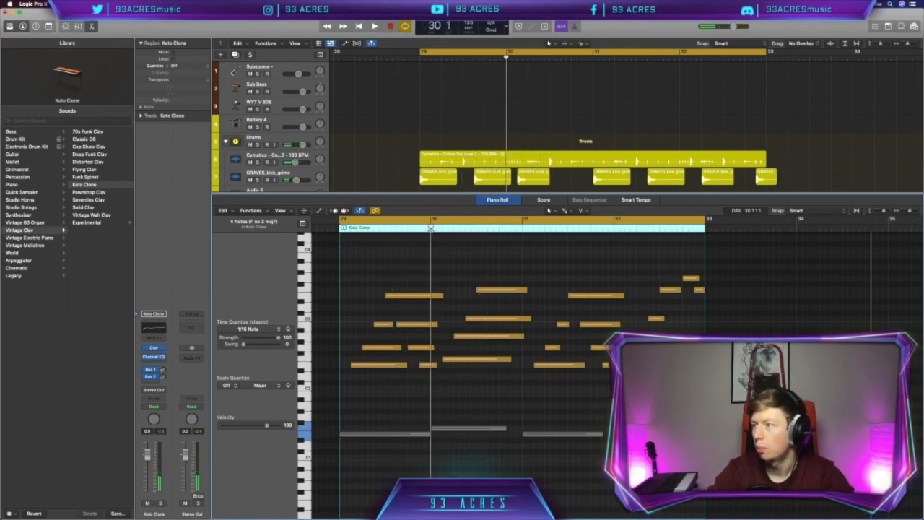
left_click_drag(431, 242, 427, 376)
key("super+t")
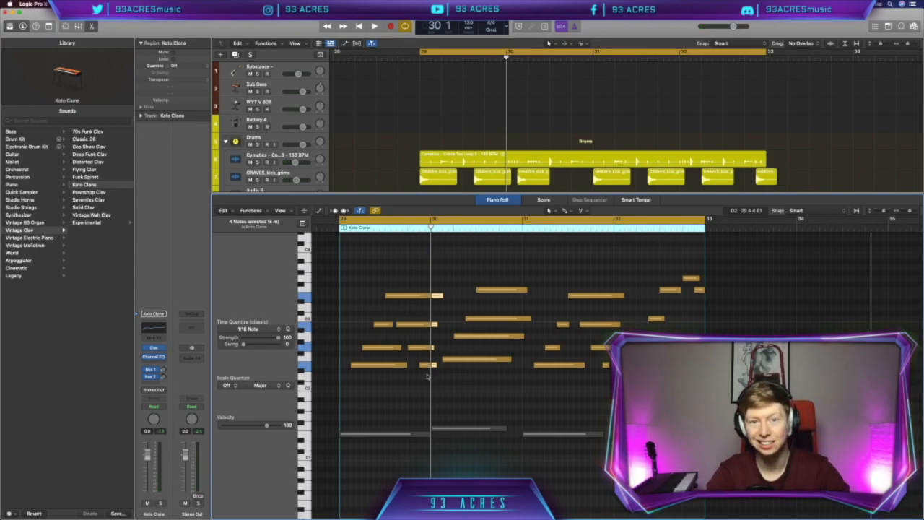
key("Delete")
scroll(499, 293, "right", 2)
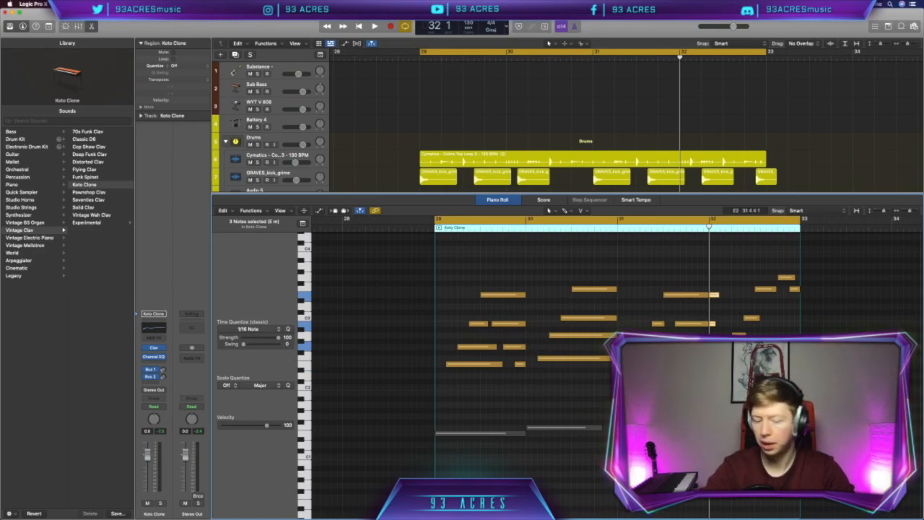
key("Delete")
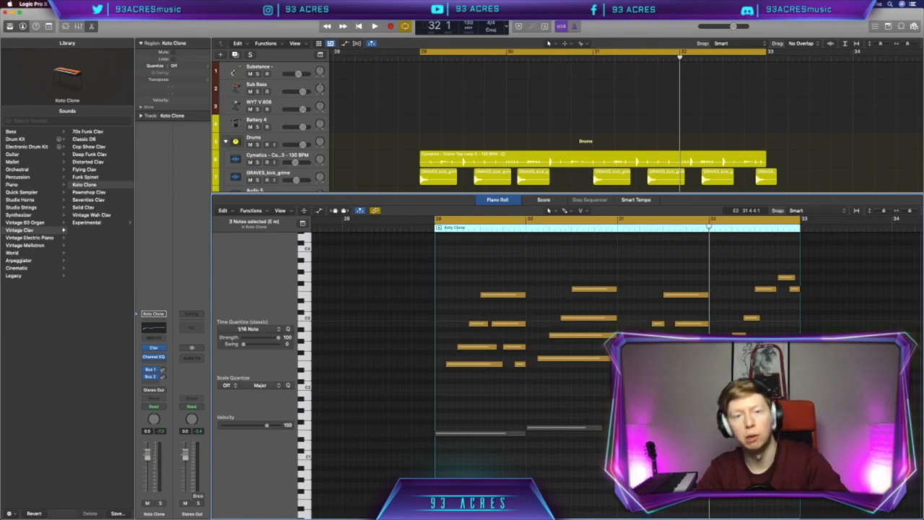
Step: Extend the two lower held notes in bar 32 to the region's end at bar 33, and play the part with the drums
scroll(614, 346, "right", 3)
key("space")
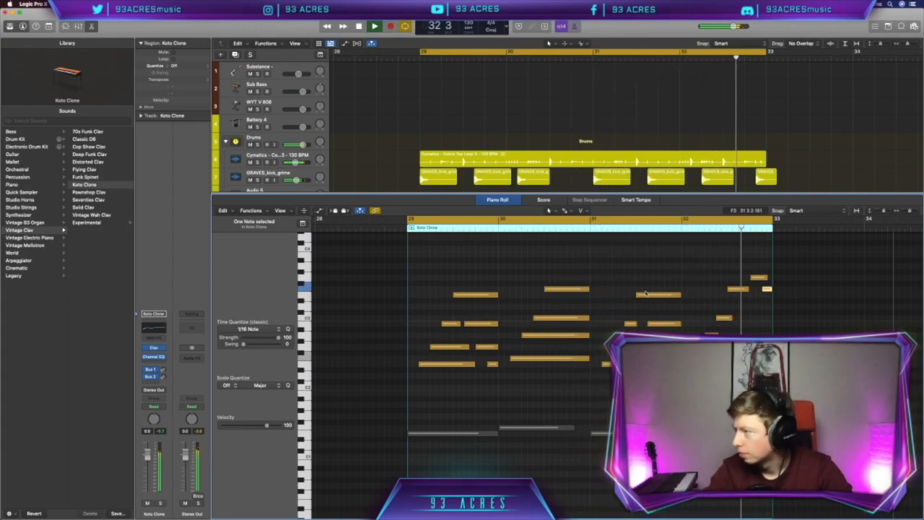
key("space")
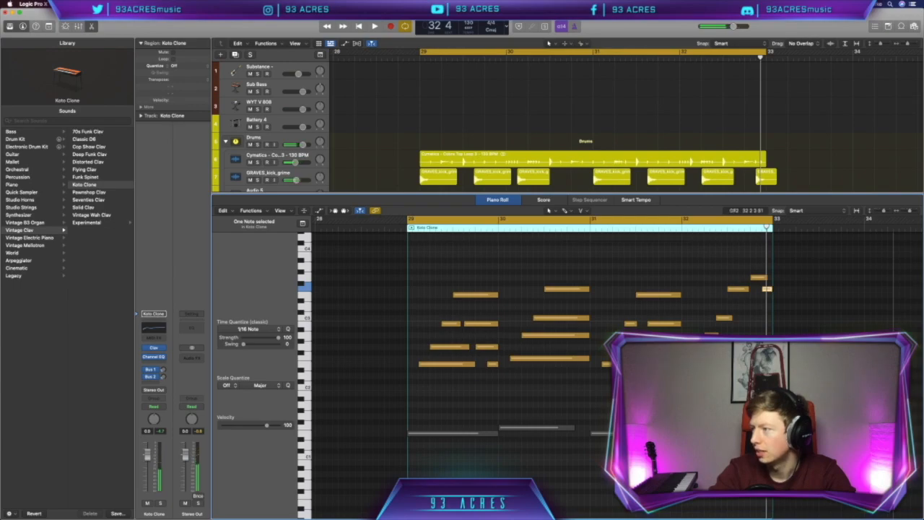
left_click_drag(731, 317, 772, 318)
key("space")
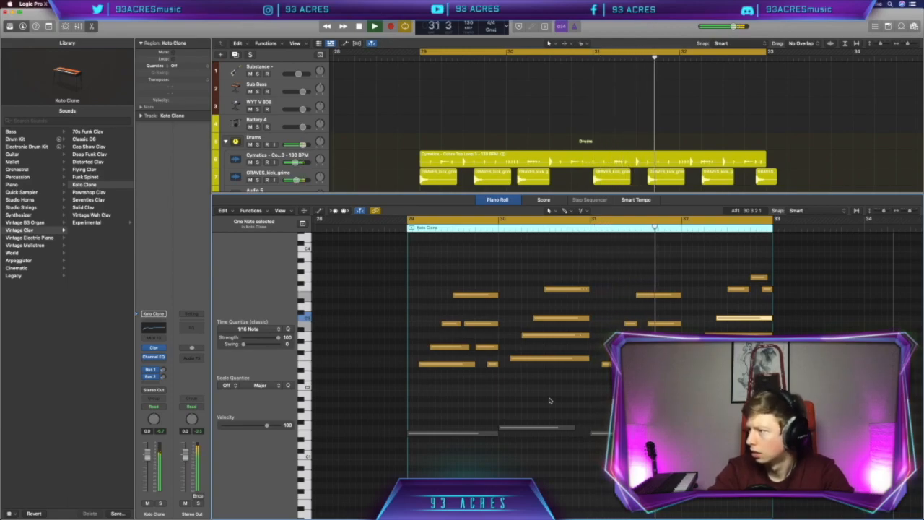
key("space")
left_click(602, 255)
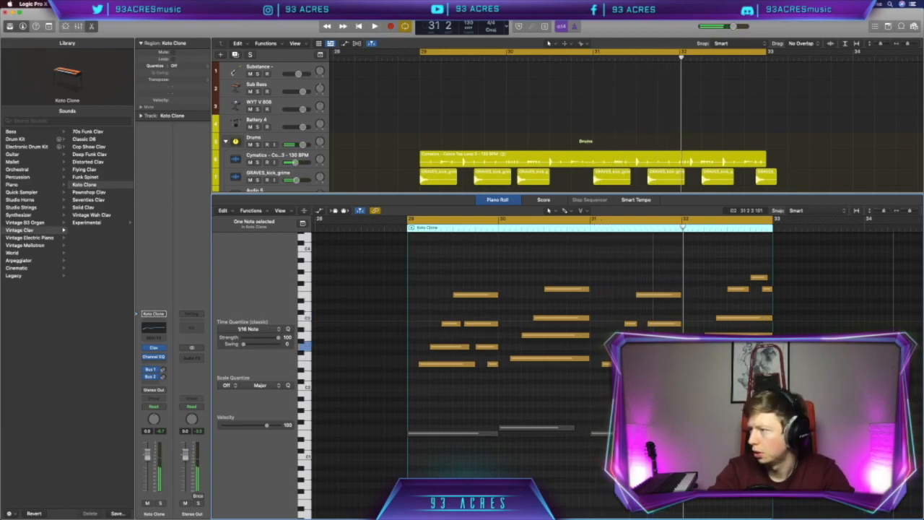
key("space")
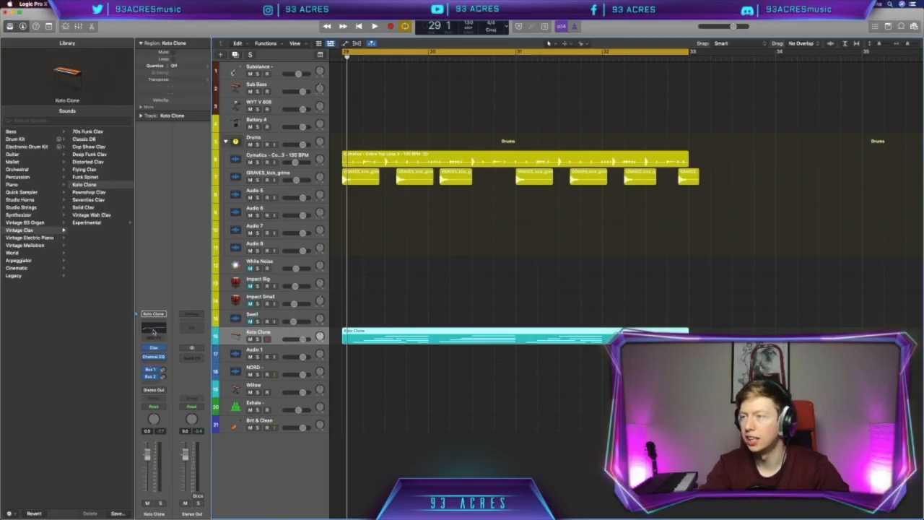
Step: Enable the low-cut band in the Koto Clone track's Channel EQ, and adjust its cutoff and curve to remove the low end
left_click(153, 331)
left_click(313, 137)
left_click_drag(331, 192, 419, 193)
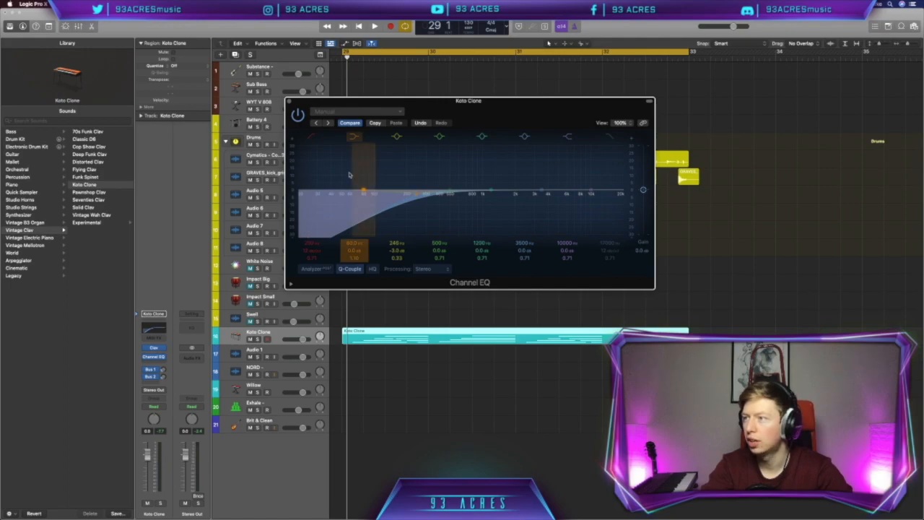
left_click_drag(418, 192, 417, 186)
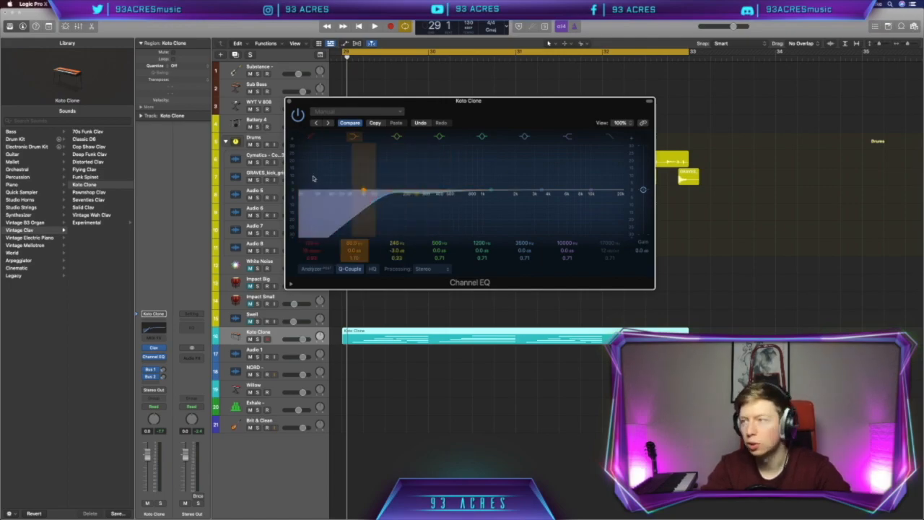
left_click(288, 102)
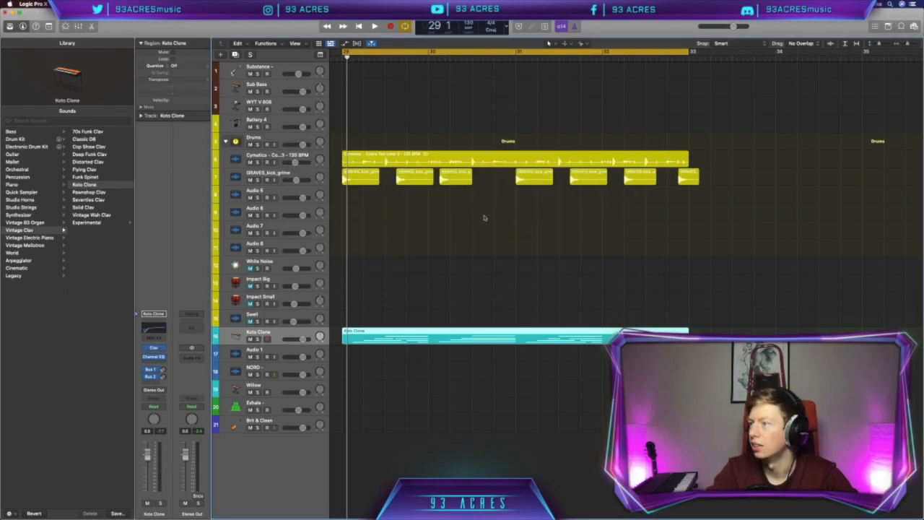
Step: Insert the Nicky Romero Kickstart plug-in in stereo on the Koto Clone track after the Channel EQ
scroll(426, 271, "right", 1)
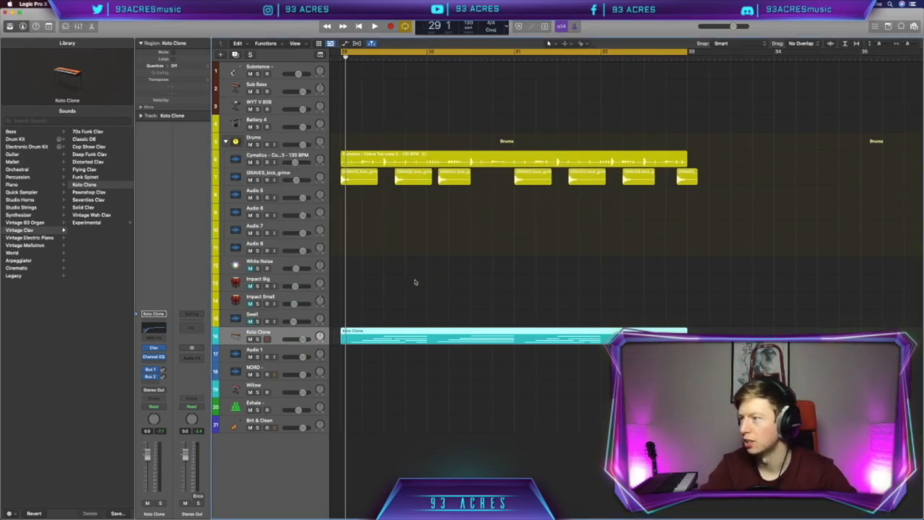
scroll(415, 282, "left", 1)
left_click(154, 351)
mouse_move(294, 484)
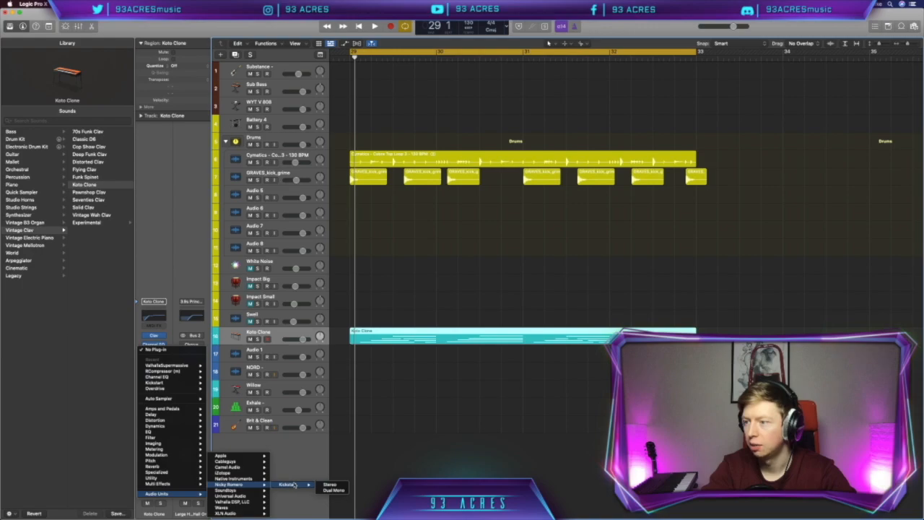
left_click(330, 484)
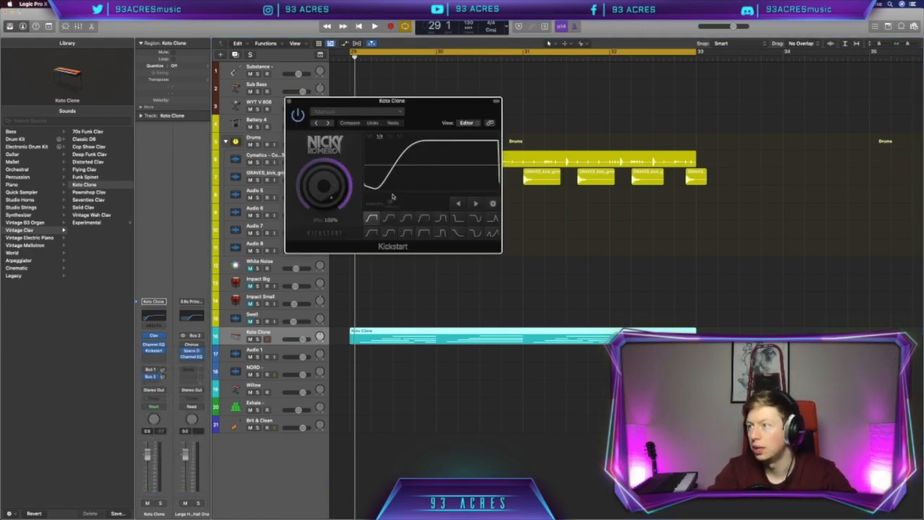
Step: Choose the second curve shape in Kickstart, audition it on the soloed Koto Clone part, and close the plug-in
left_click(388, 218)
key("space")
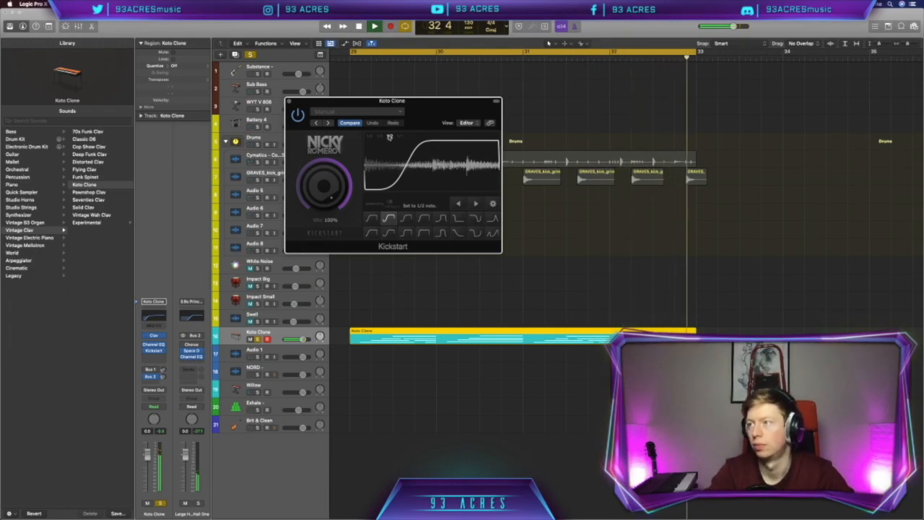
key("space")
left_click(290, 101)
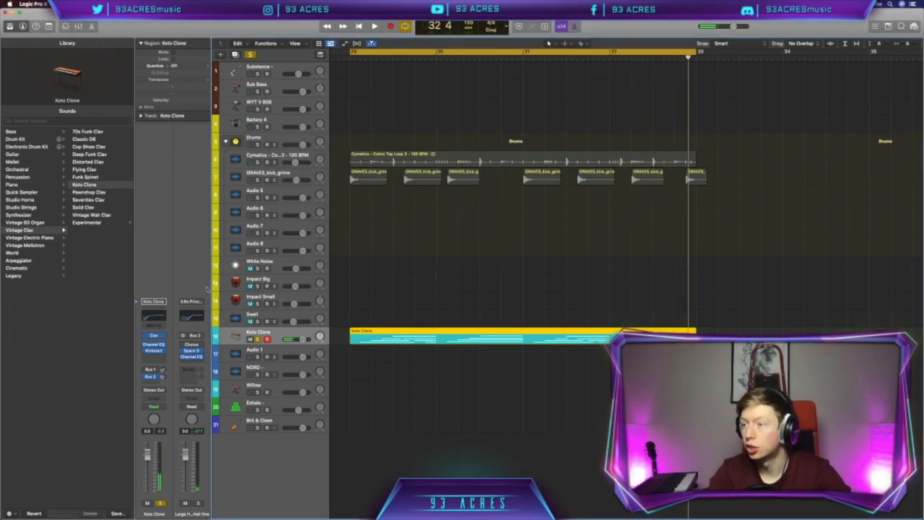
Step: Bypass Kickstart on the Koto Clone track and insert a stereo Compressor after it
left_click(146, 353)
mouse_move(183, 383)
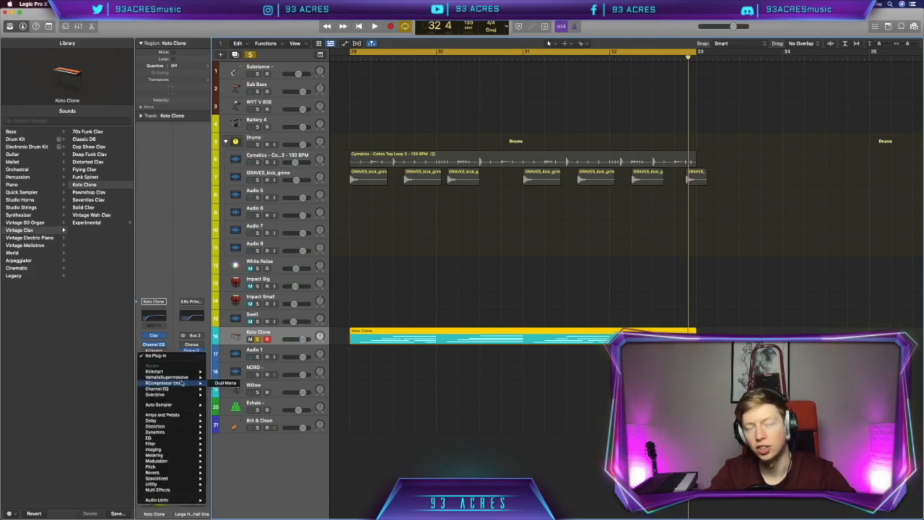
mouse_move(155, 432)
mouse_move(226, 437)
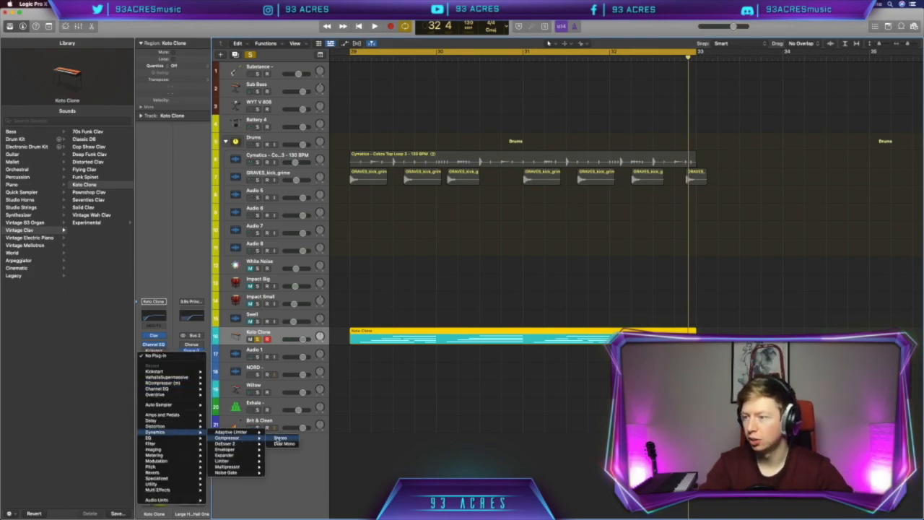
left_click(280, 438)
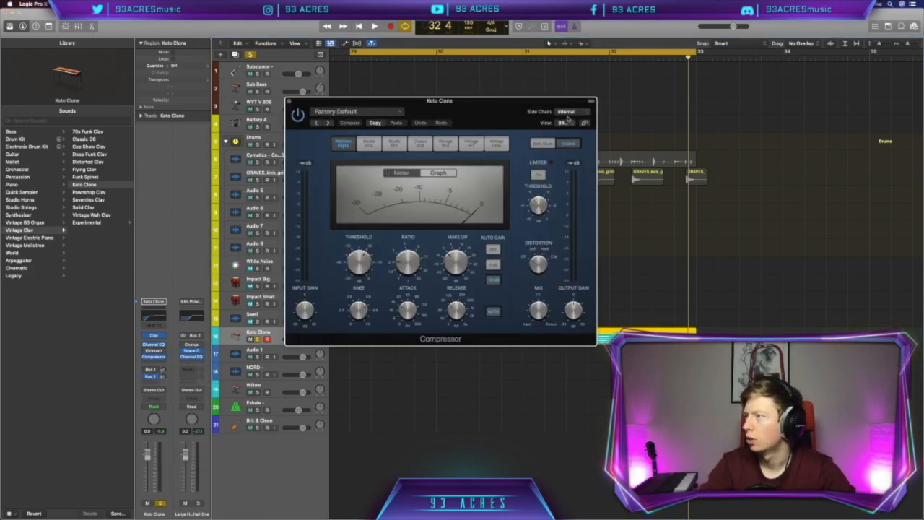
Step: Move the Compressor window clear of the tracks and create a new audio track directly below the GRAVES_kick_grime track
left_click_drag(461, 115, 760, 264)
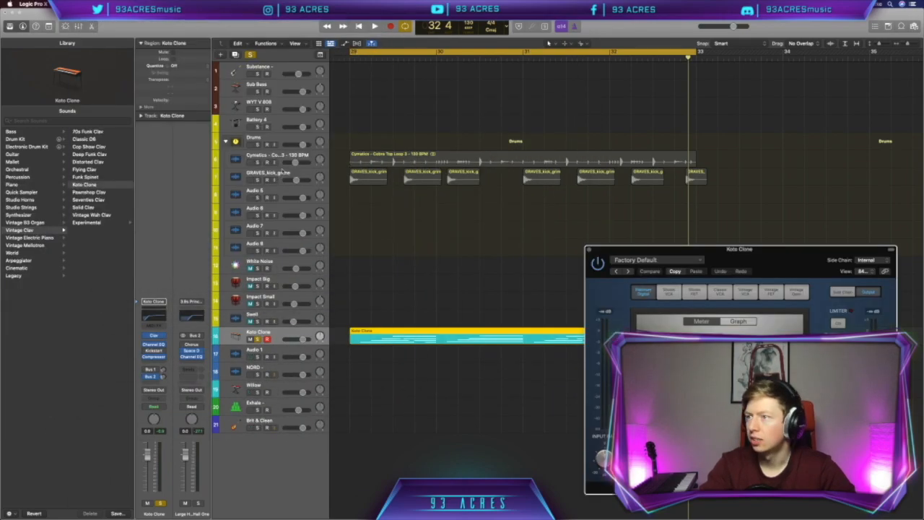
left_click(283, 173)
key("super+d")
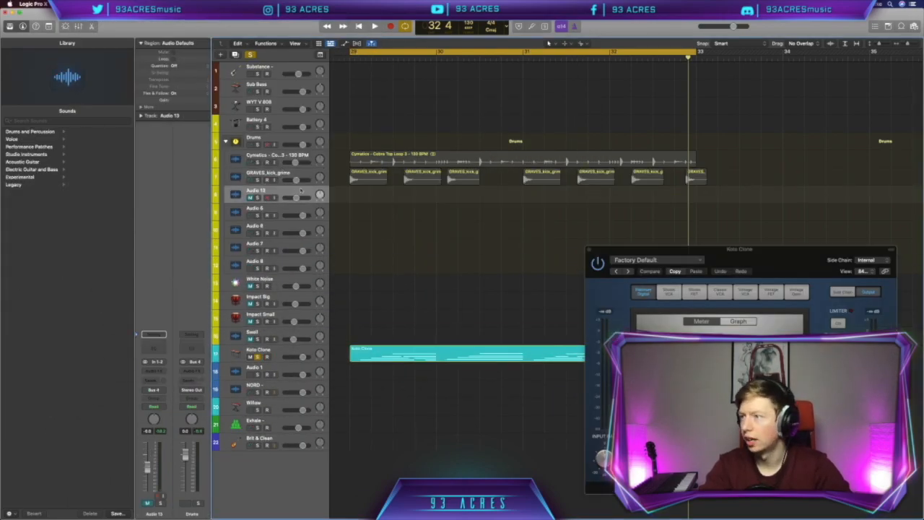
Step: Copy a kick region to the new track, repeat it every two beats across bars 29 to 32, and name the track Kick SideChain
left_click_drag(369, 182, 400, 202)
key("super+r")
key("super+r")
key("super+r")
key("super+r")
left_click_drag(576, 200, 660, 203)
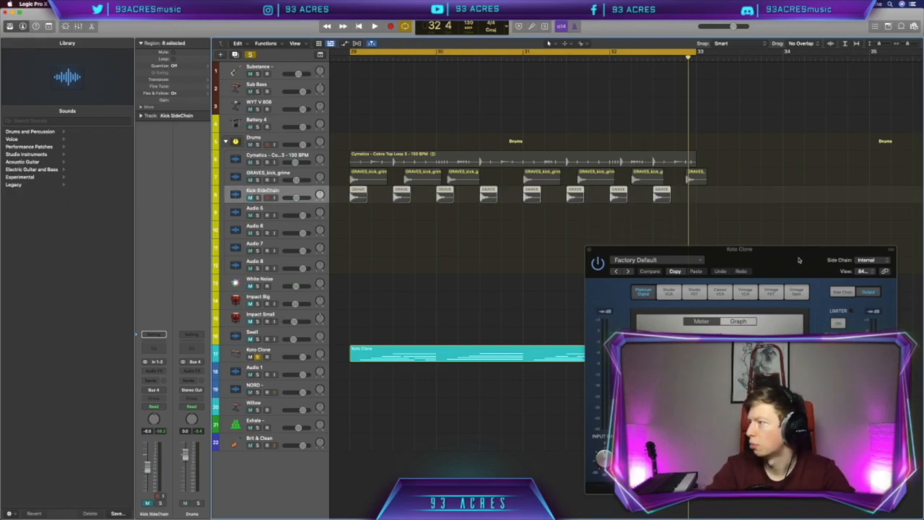
Step: Set the Koto Clone Compressor's side-chain source to the Kick SideChain track (Audio 13)
mouse_move(799, 260)
left_mouse_down()
mouse_move(523, 166)
mouse_move(477, 164)
left_mouse_up()
left_click(547, 165)
mouse_move(543, 176)
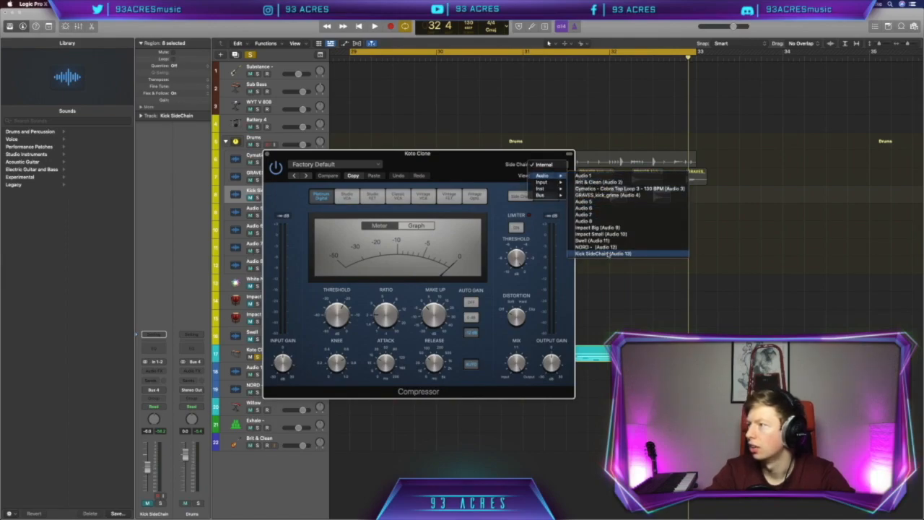
left_click(603, 253)
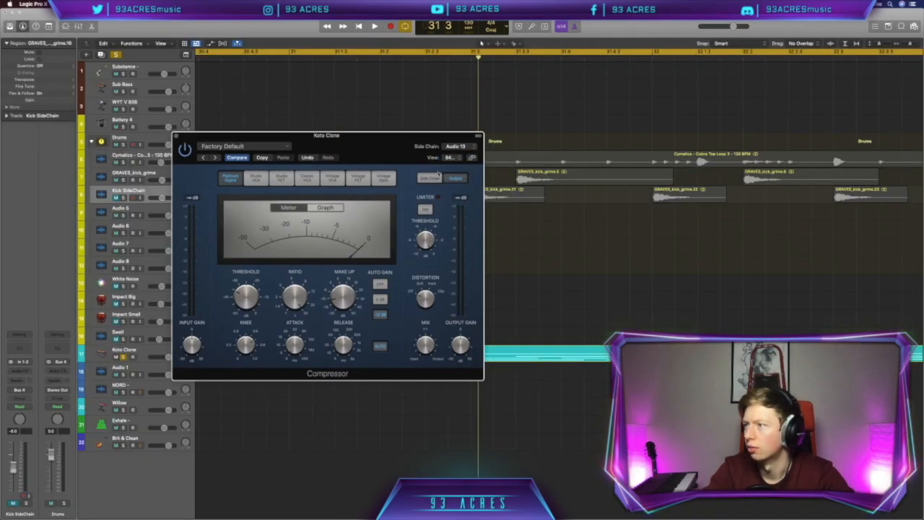
Step: Show the Compressor's side-chain settings and adjust its release while playing the Koto Clone part
left_click(430, 178)
key("space")
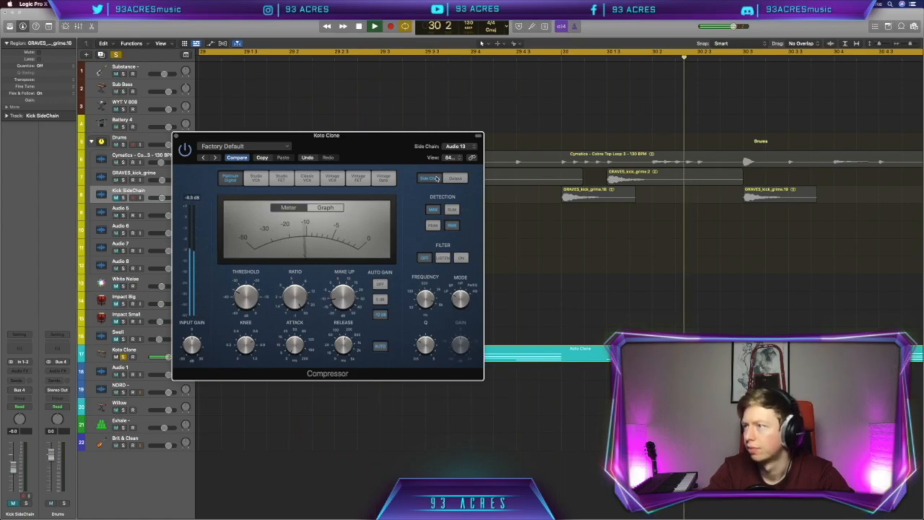
key("space")
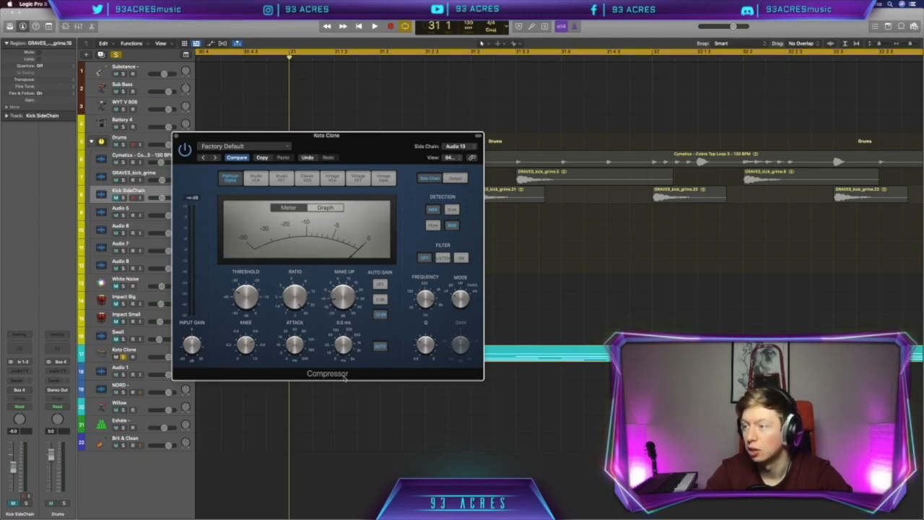
key("space")
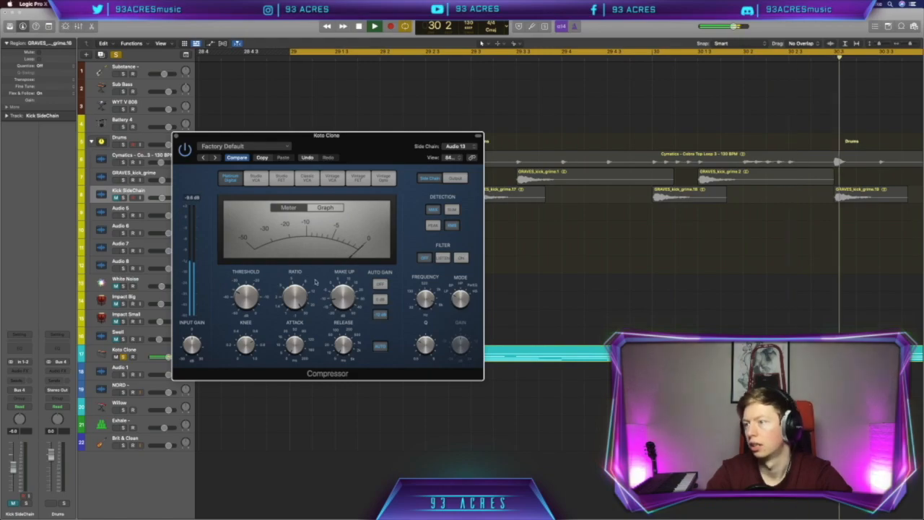
key("space")
Step: Adjust the Compressor's ratio and threshold while listening to the ducking, and close the plug-in
left_click_drag(297, 302, 298, 310)
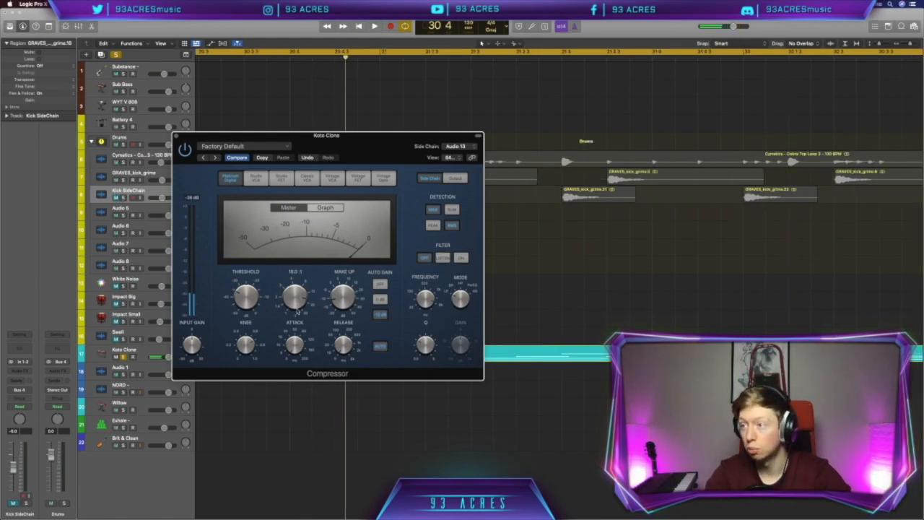
key("space")
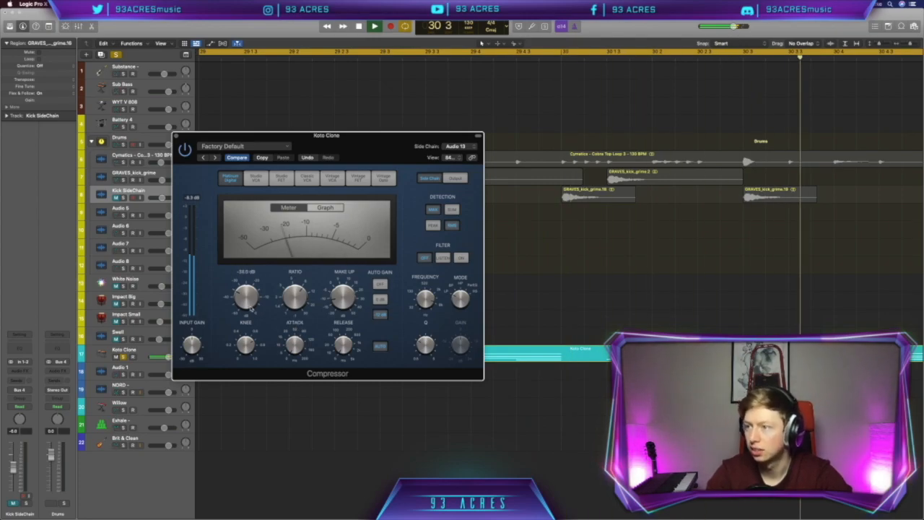
key("space")
left_click(176, 137)
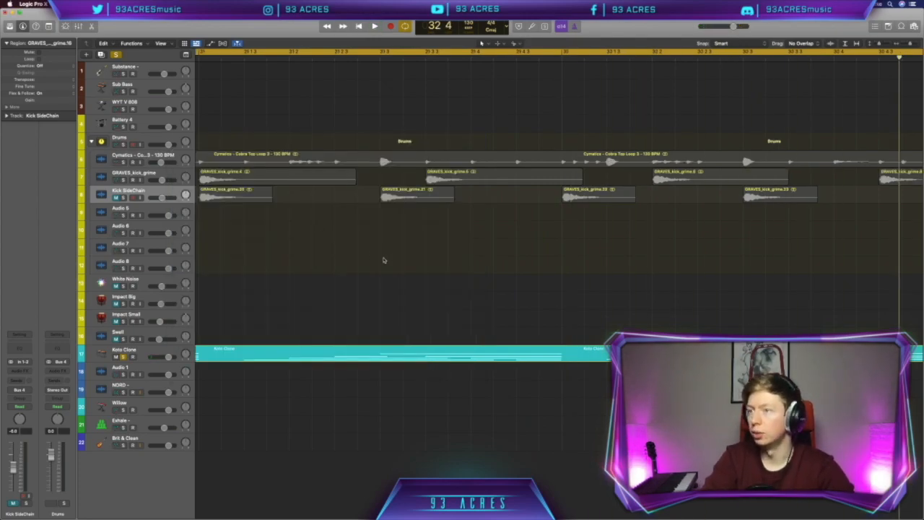
Step: Switch the Koto Clone Compressor's side-chain source to GRAVES_kick_grime (Audio 4), and play the loop to hear the ducking
left_click(160, 354)
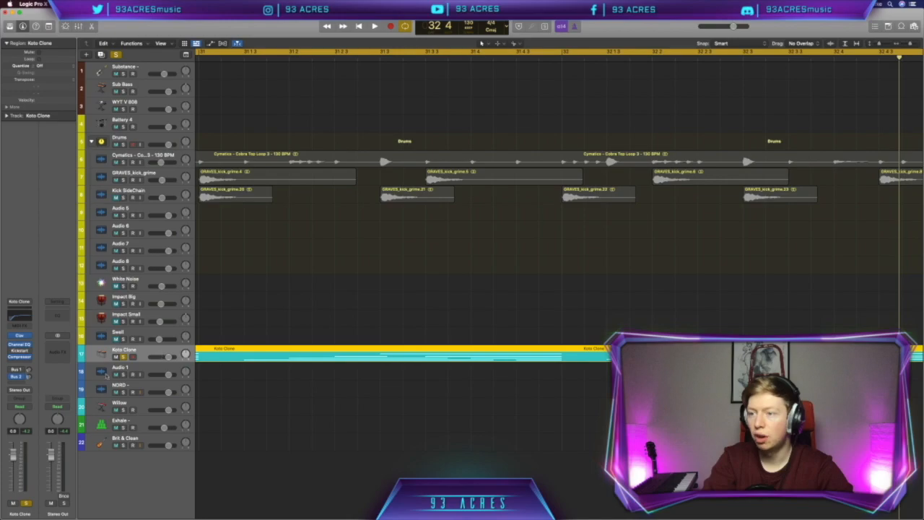
left_click(19, 357)
left_click(459, 147)
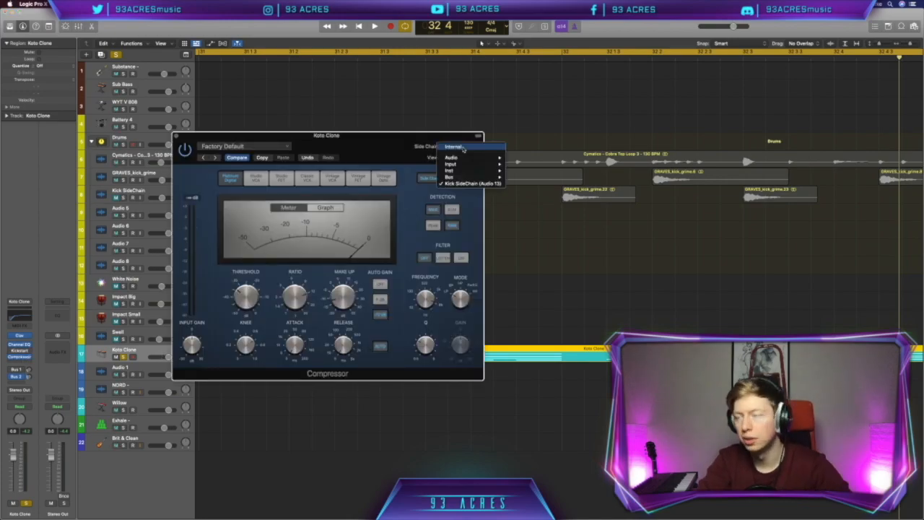
mouse_move(475, 159)
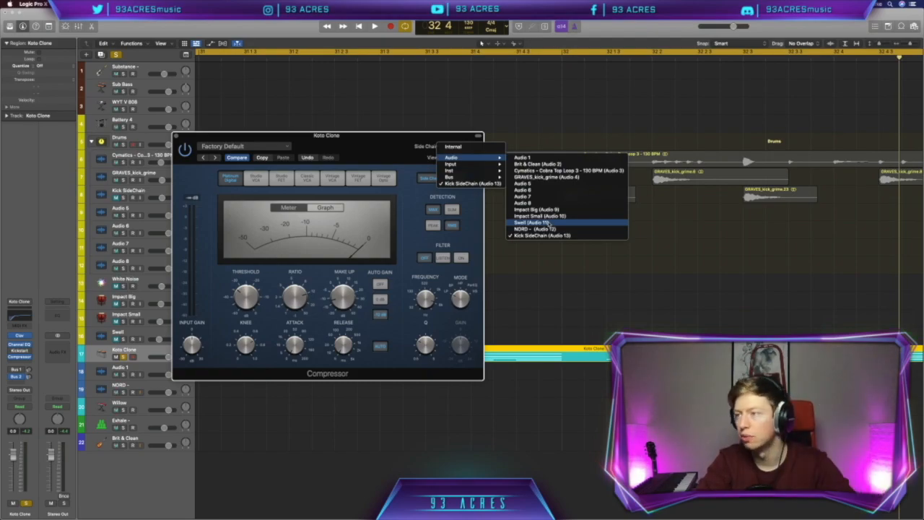
left_click(547, 177)
key("space")
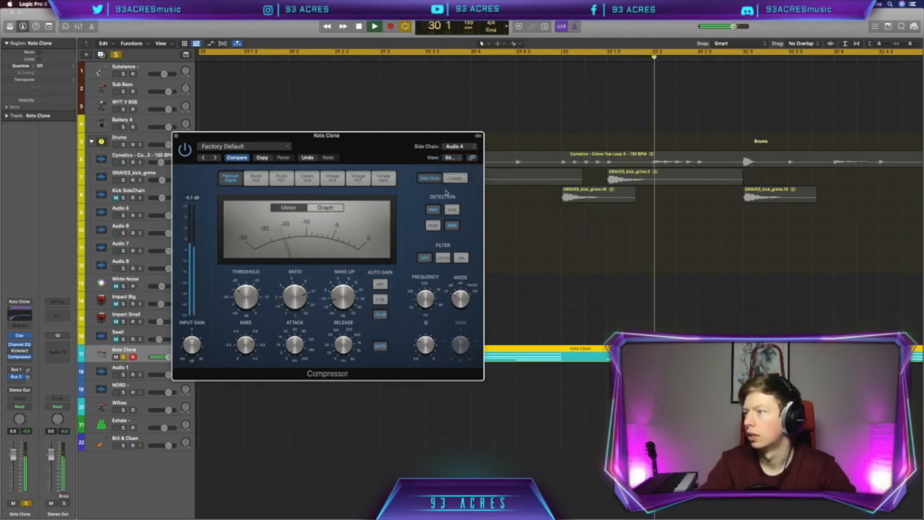
left_click(177, 137)
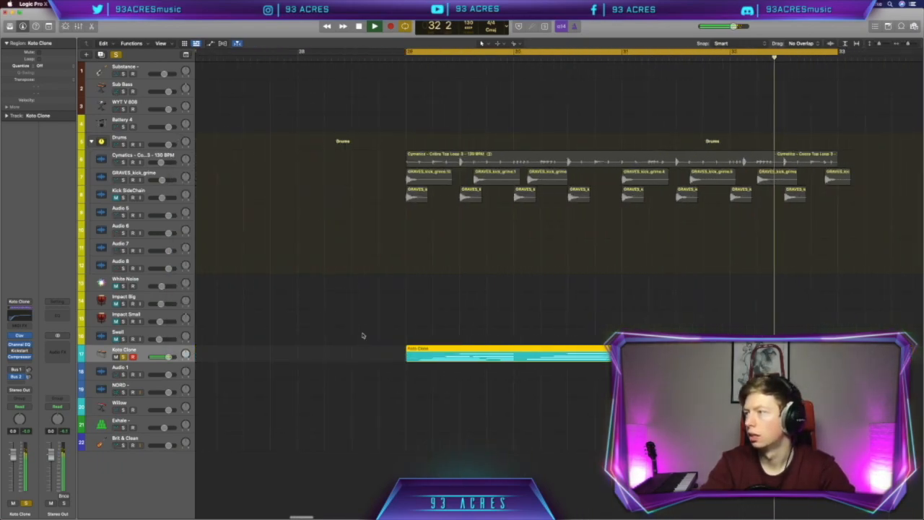
key("space")
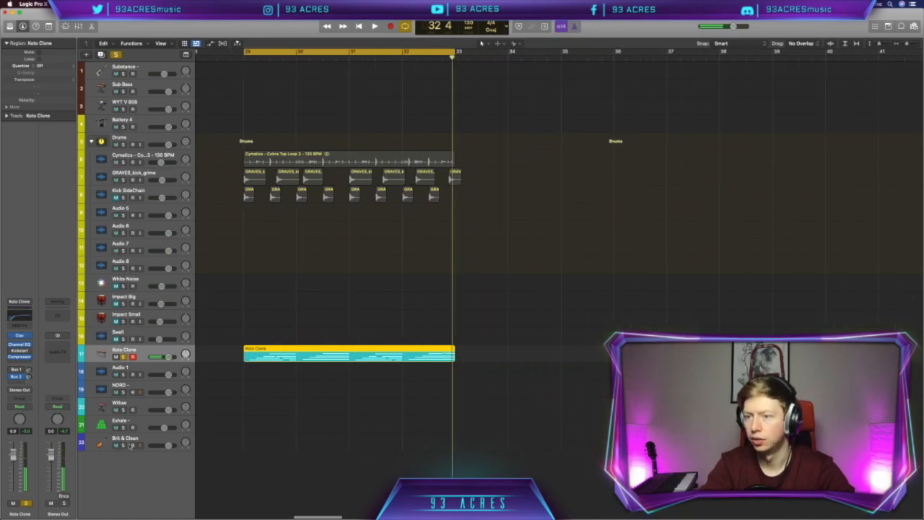
Step: Change the Koto Clone Compressor's side-chain source to Impact Small, close the plug-in, and play the part
left_click(19, 356)
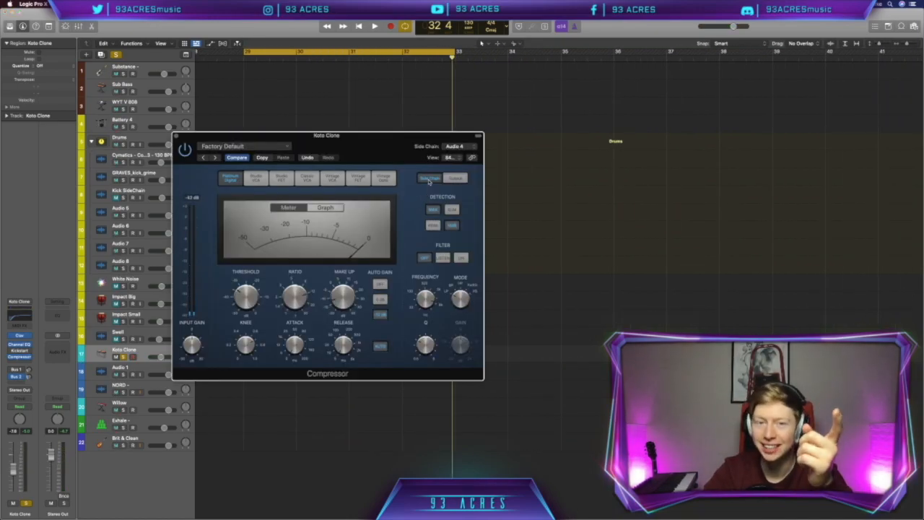
left_click(430, 178)
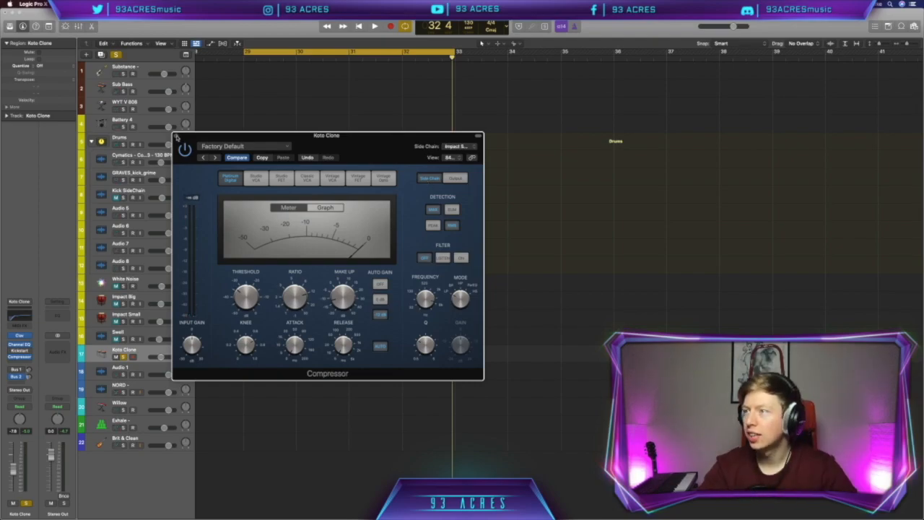
left_click(177, 137)
key("space")
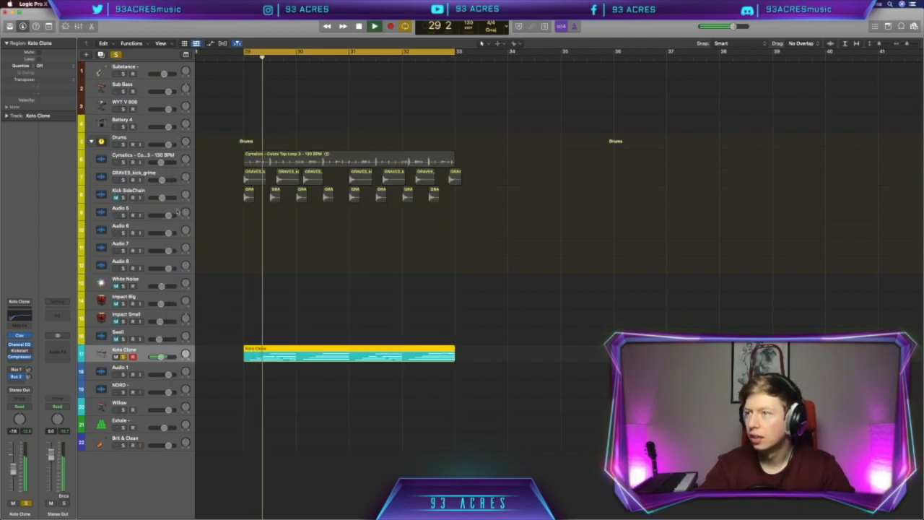
Step: Solo the kick and Cymatics top loop tracks alongside Koto Clone, and clear all track solos
left_click(123, 179)
left_click(124, 163)
left_click(116, 55)
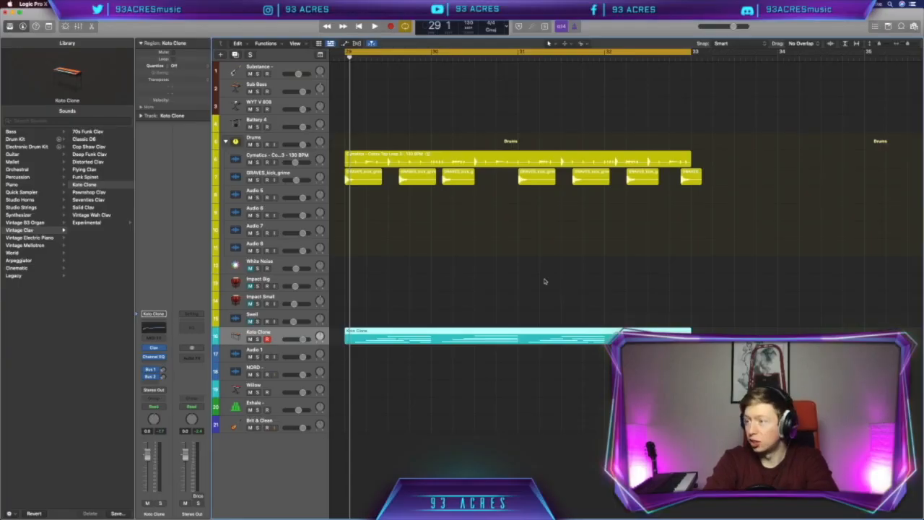
Step: Select the Sub Bass track, load the Sub Bass preset in its ES1 synth, and close the plug-in
scroll(545, 281, "left", 1)
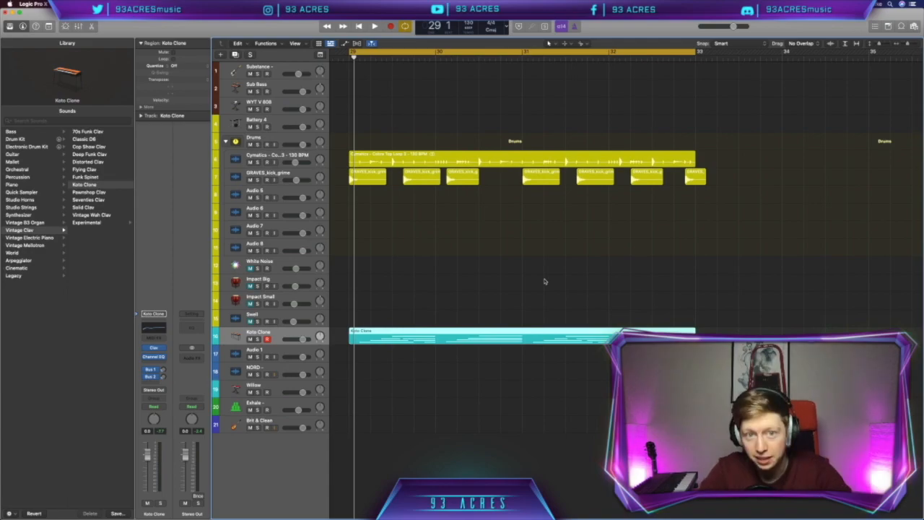
left_click(278, 86)
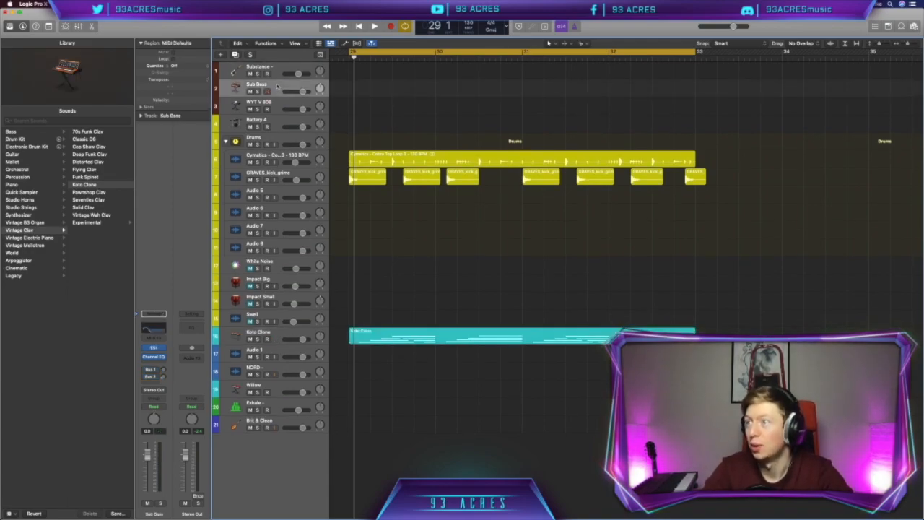
scroll(413, 116, "left", 3)
scroll(414, 116, "right", 3)
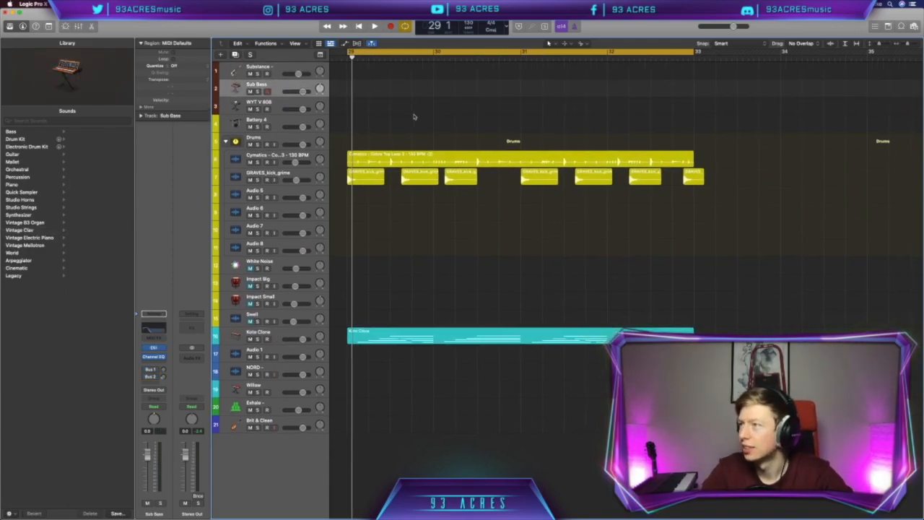
scroll(414, 116, "right", 1)
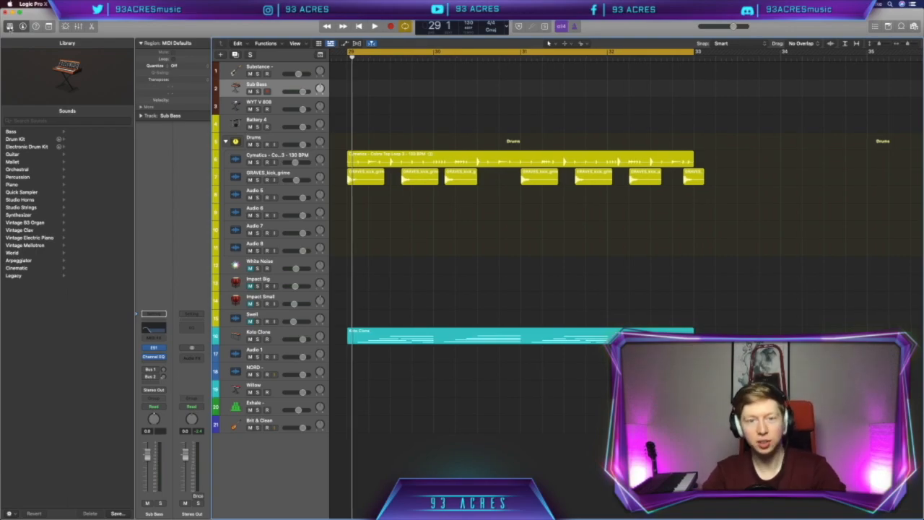
left_click(156, 349)
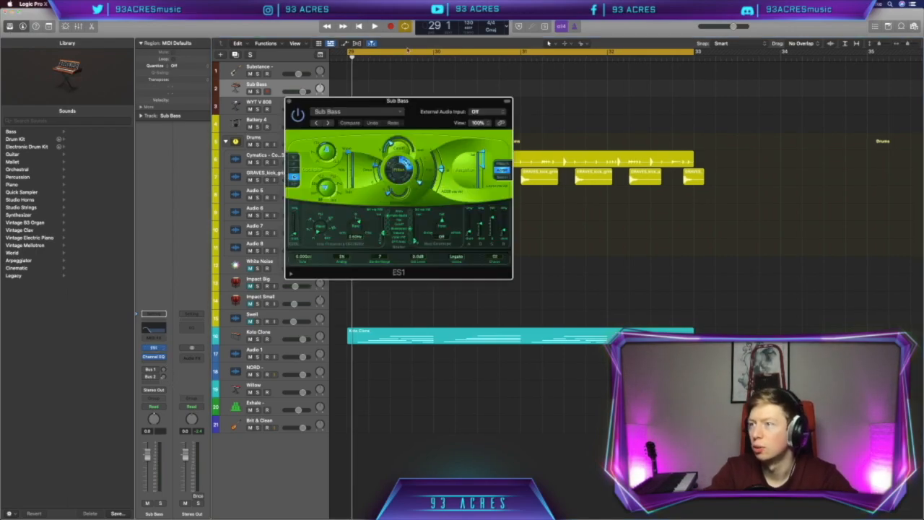
left_click(363, 113)
mouse_move(407, 273)
left_click(480, 317)
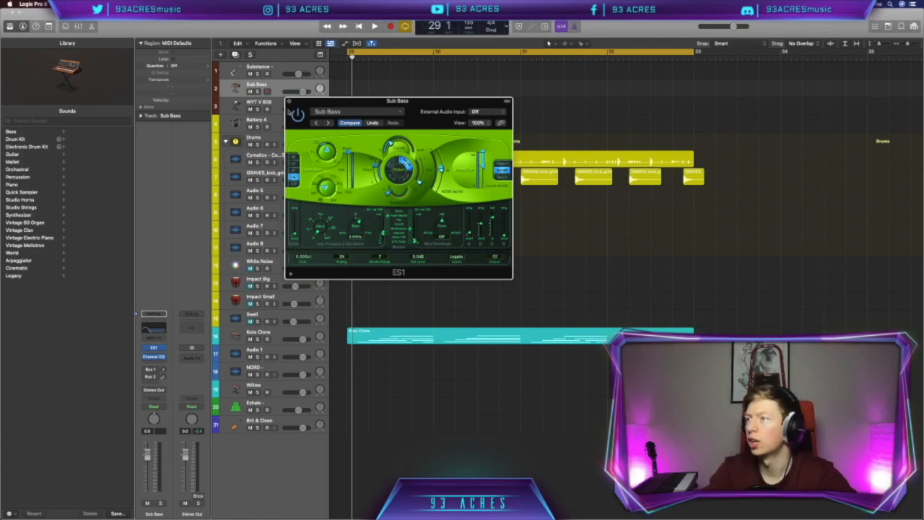
left_click(289, 102)
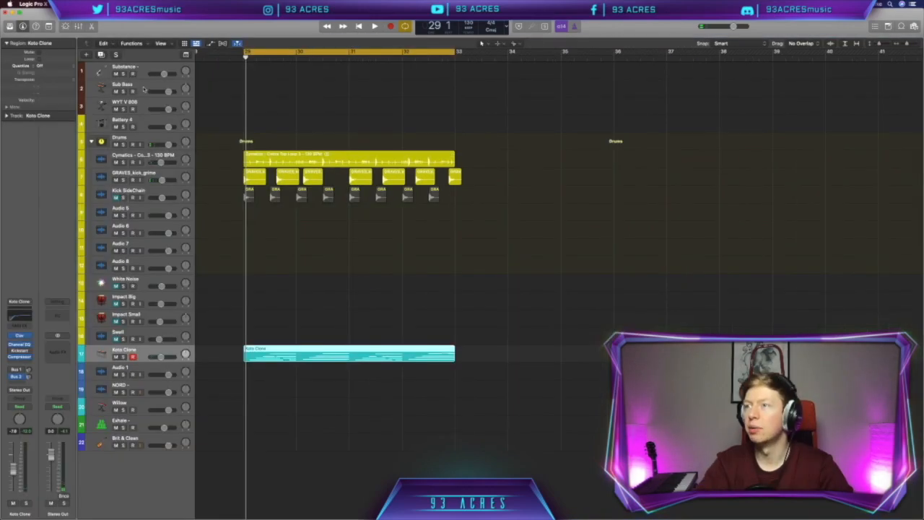
Step: Record a four-bar bass line on the Sub Bass track over the cycle from bar 29 to bar 33
left_click(144, 89)
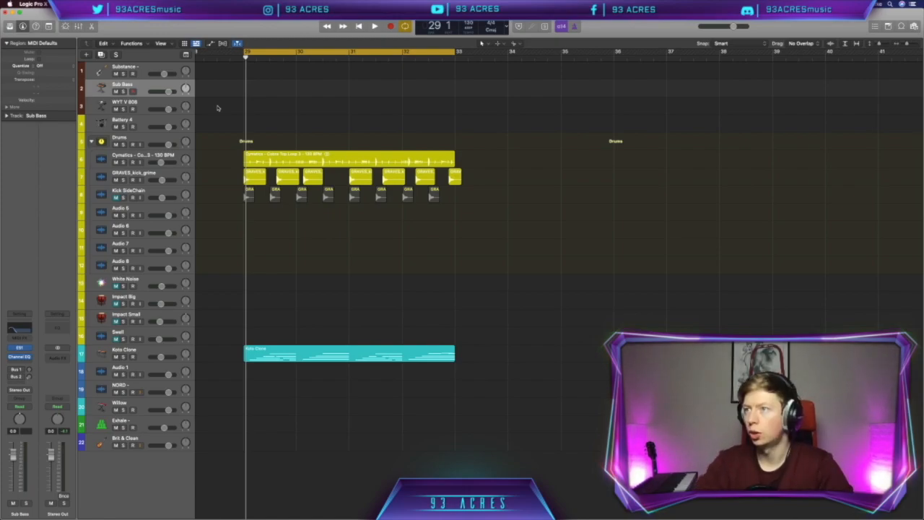
key("r")
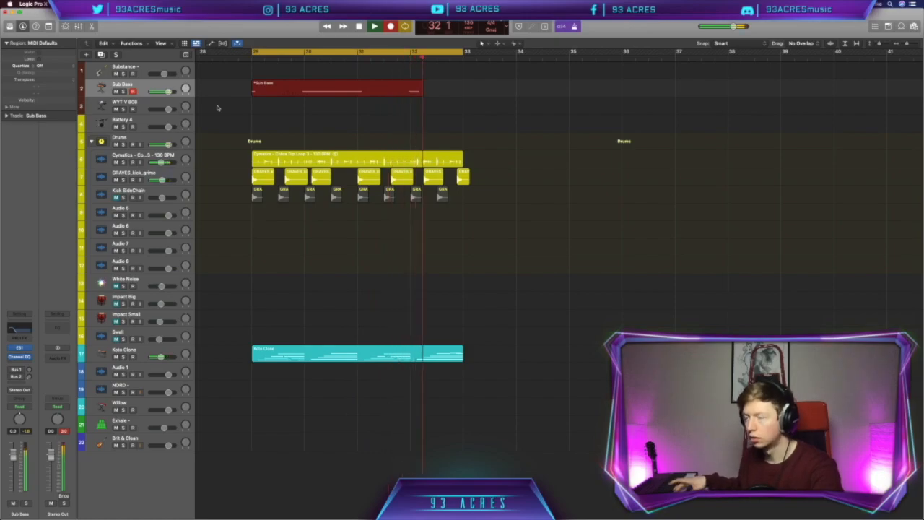
key("space")
Step: Start the second and fourth Sub Bass notes slightly later, and trim the first and third notes to end at their bar lines
key("p")
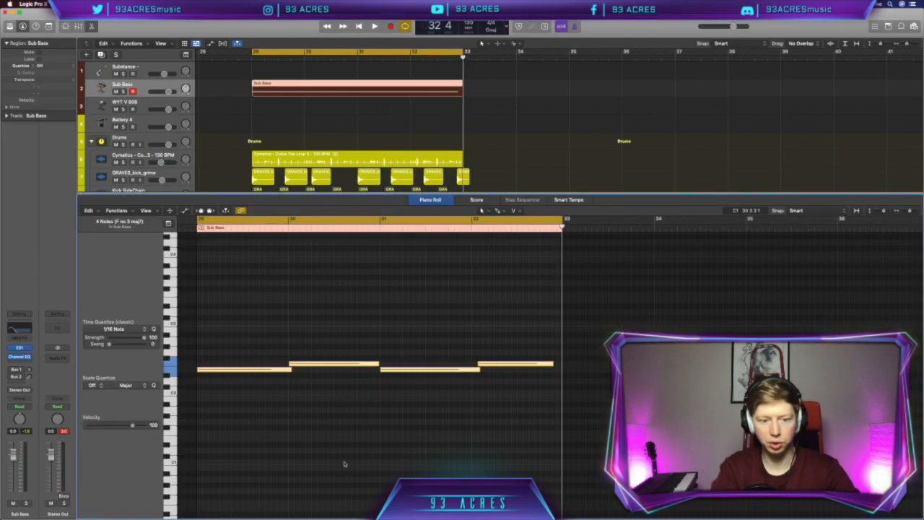
left_click(307, 370)
left_click_drag(290, 363, 300, 365)
left_click_drag(479, 363, 483, 364)
left_click_drag(291, 370, 287, 370)
left_click_drag(480, 370, 470, 371)
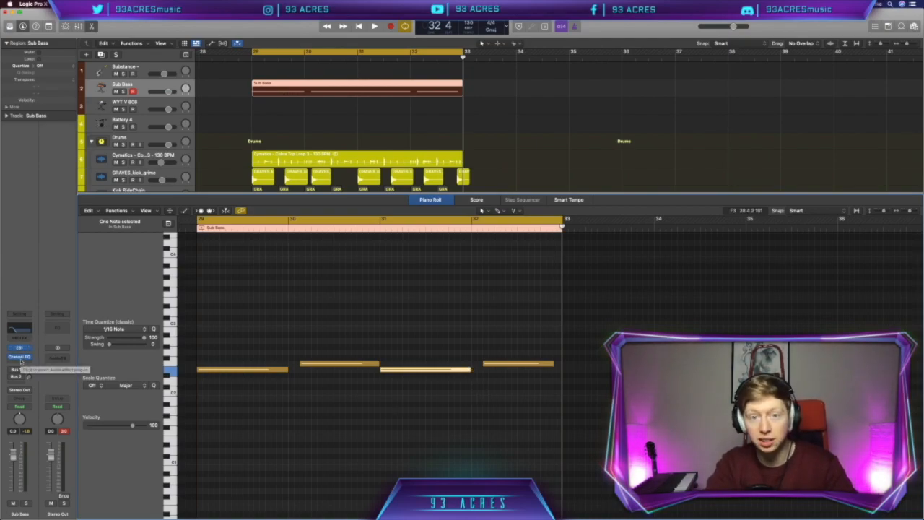
Step: Copy Koto Clone's Compressor to the Sub Bass channel, play the loop, and lower the Sub Bass track's volume
key("x")
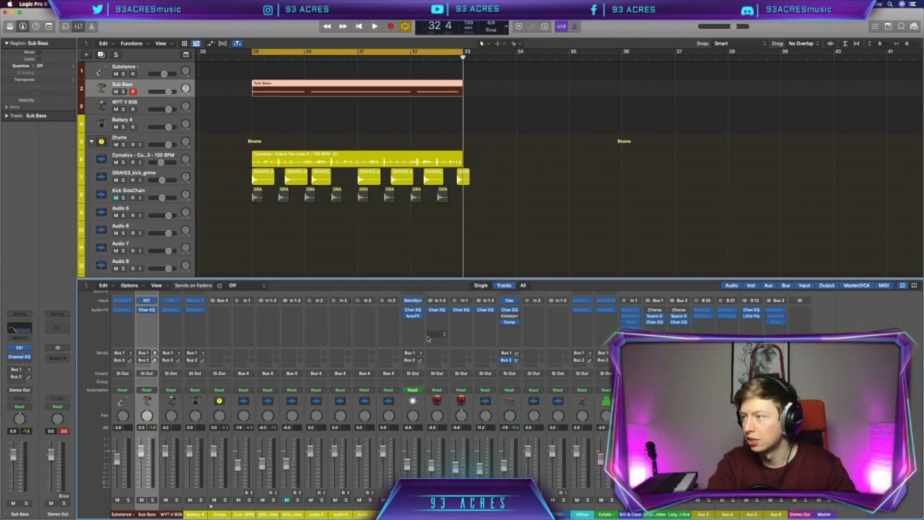
left_click(509, 431)
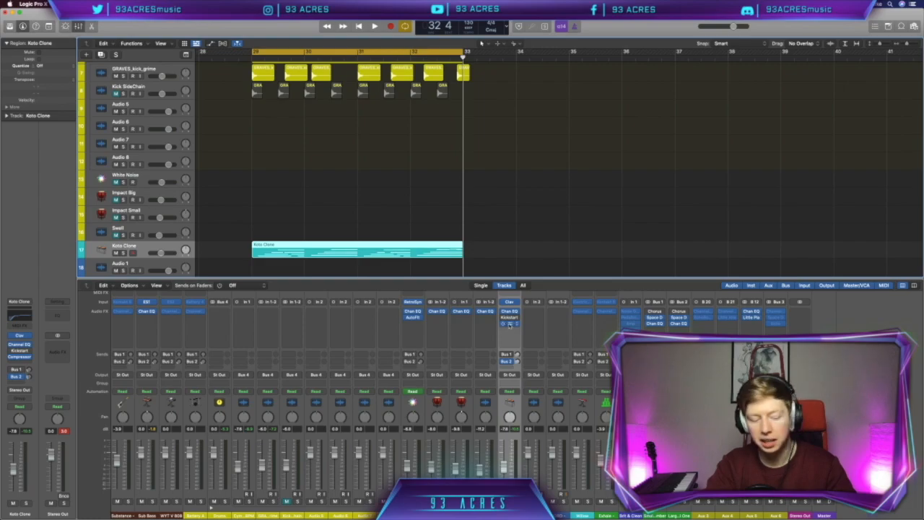
left_click_drag(510, 325, 147, 318)
key("x")
key("space")
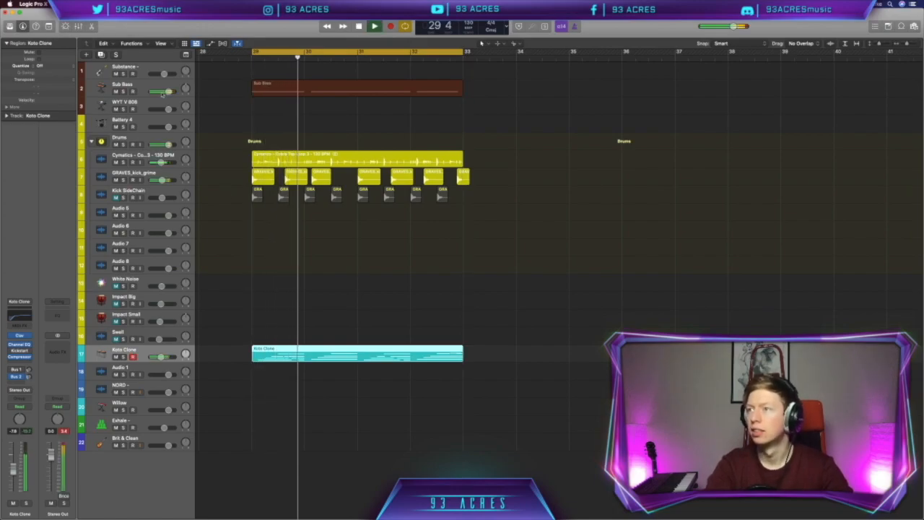
left_click_drag(167, 92, 161, 92)
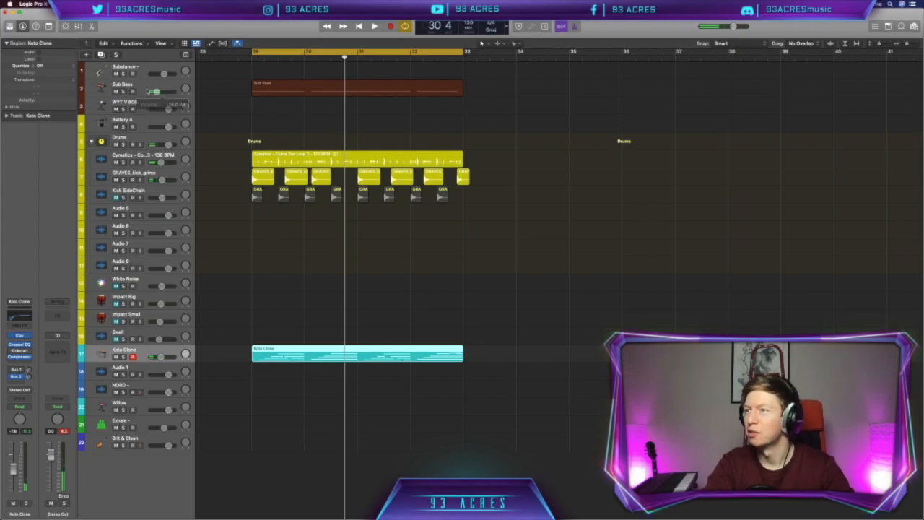
Step: Transpose all notes in the Sub Bass region down one octave, and play the loop to check them
double_click(301, 92)
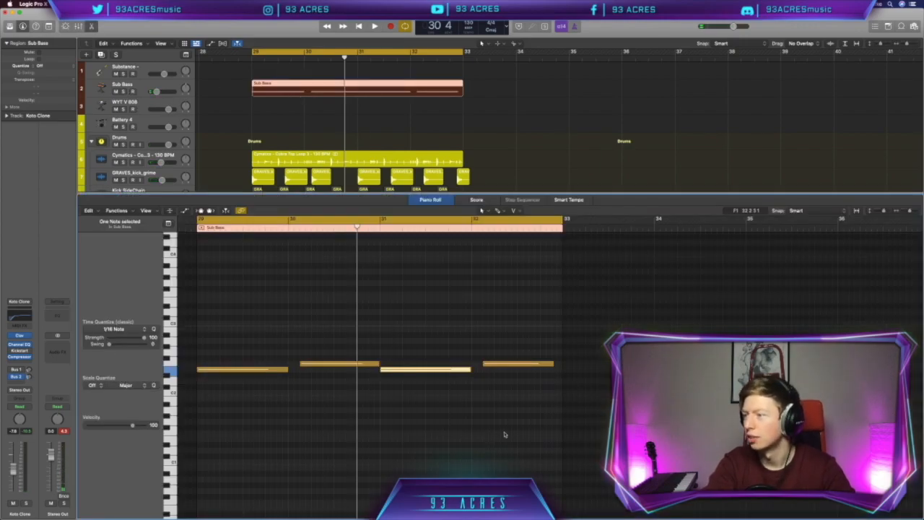
left_click_drag(503, 433, 215, 326)
left_click_drag(215, 369, 213, 362)
key("space")
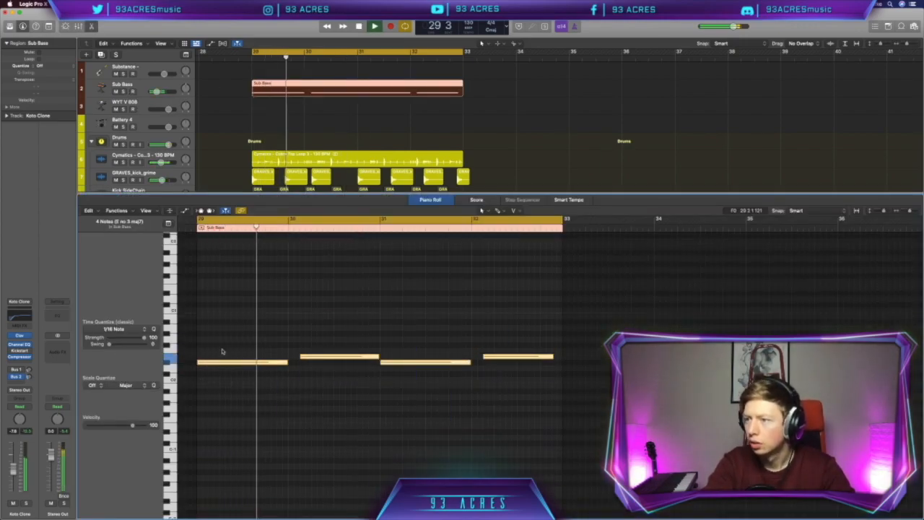
scroll(223, 382, "up", 2)
key("space")
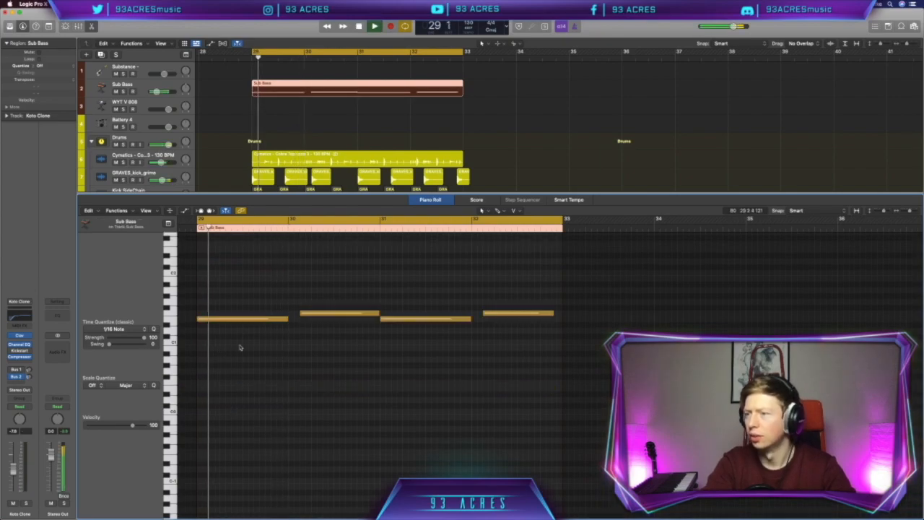
scroll(240, 348, "up", 4)
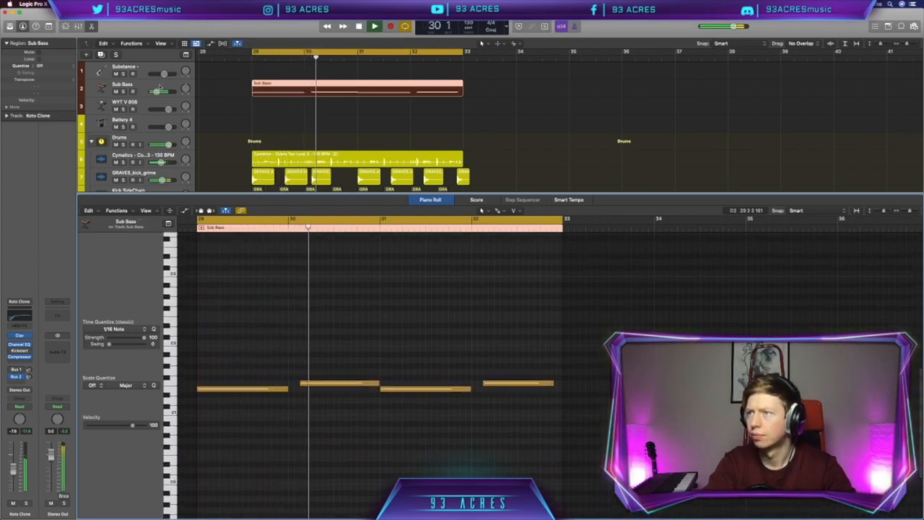
Step: Extend the last Sub Bass note to bar 33, close the note editor, and readjust the Sub Bass volume to about -16 dB
left_click_drag(157, 91, 157, 92)
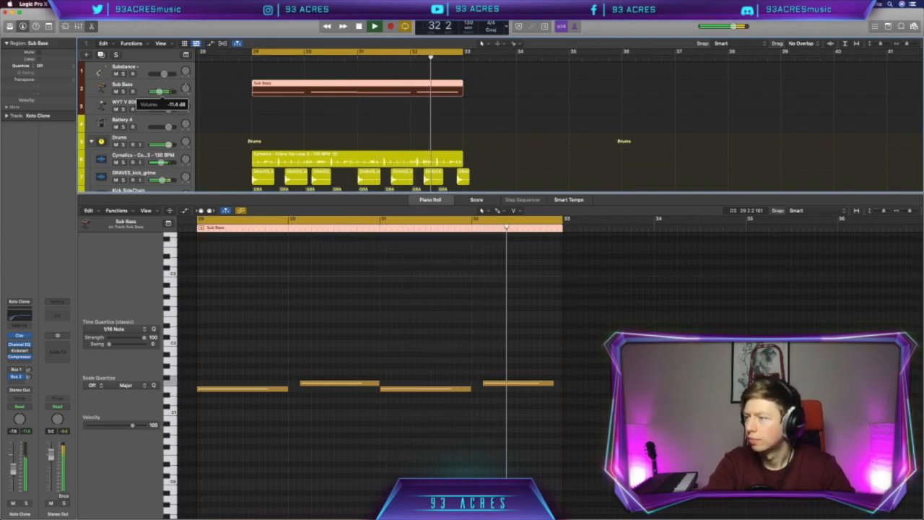
key("space")
left_click_drag(553, 384, 562, 384)
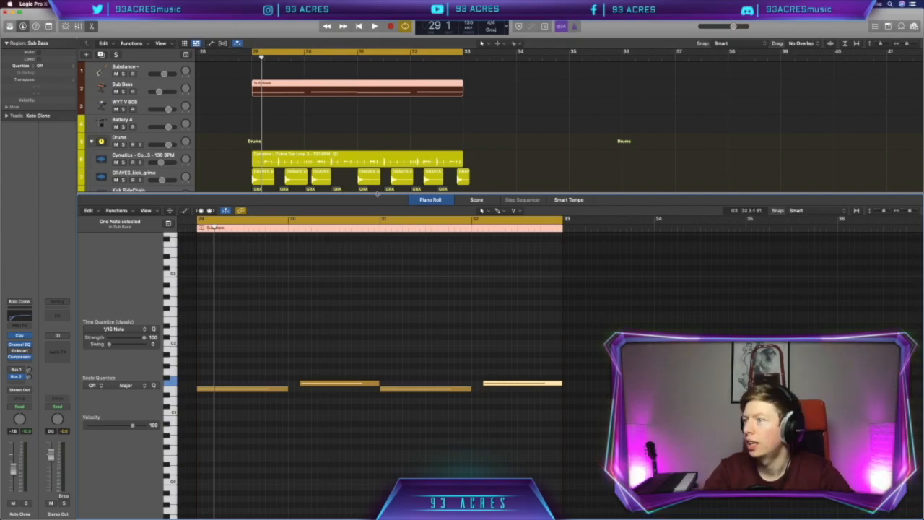
key("e")
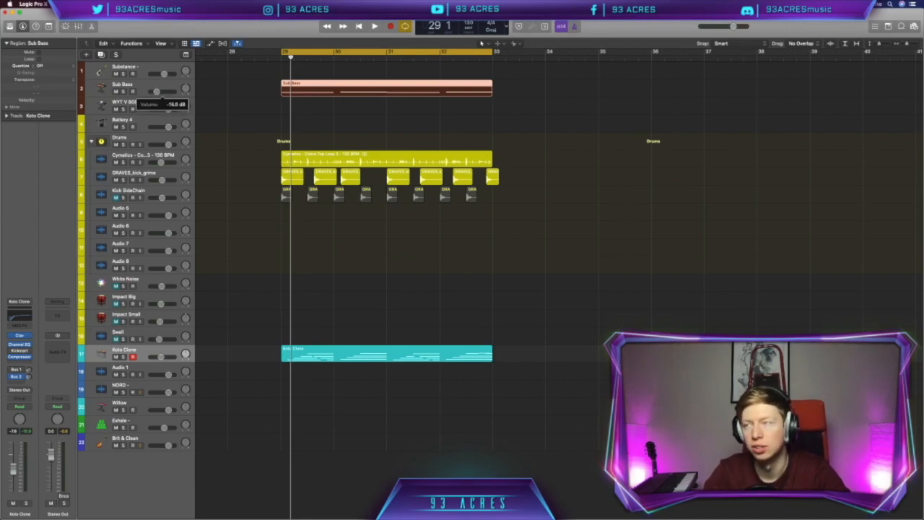
left_click(155, 92)
Step: Select the WYT V 808 track and open its ES2 synth
left_click(150, 102)
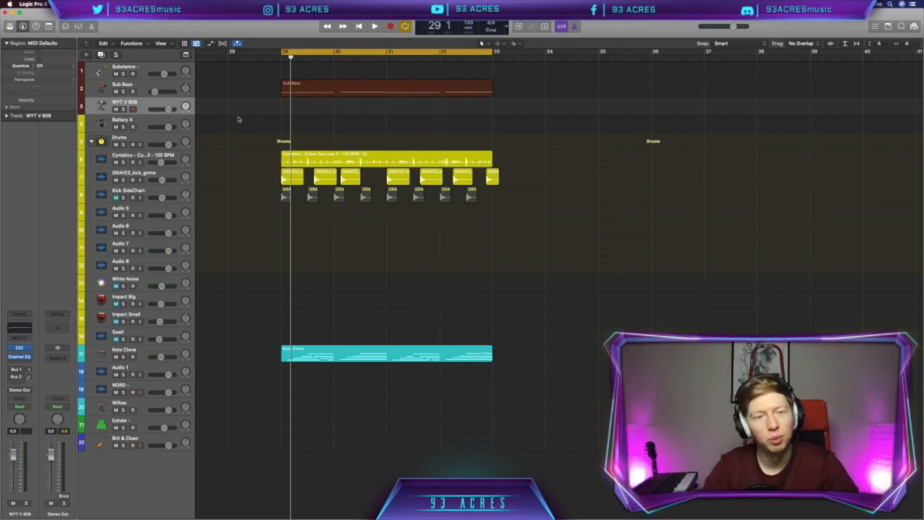
scroll(258, 123, "right", 2)
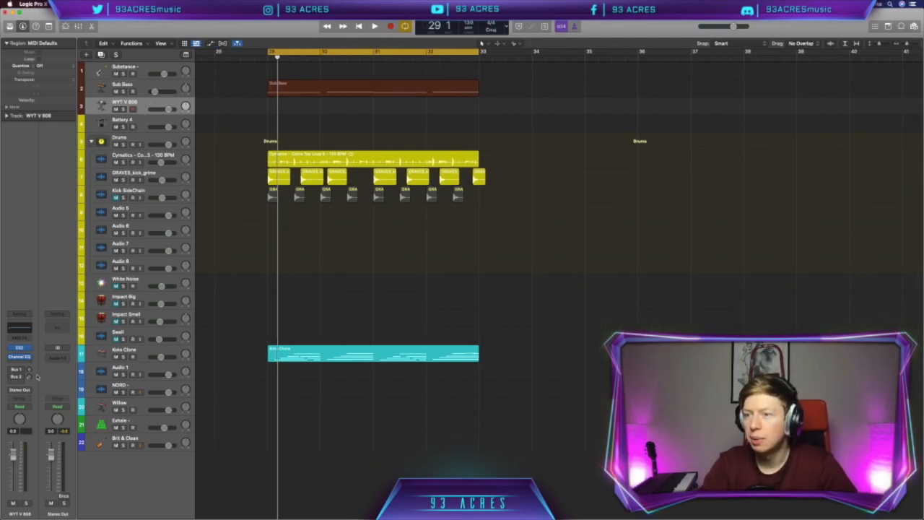
left_click(20, 347)
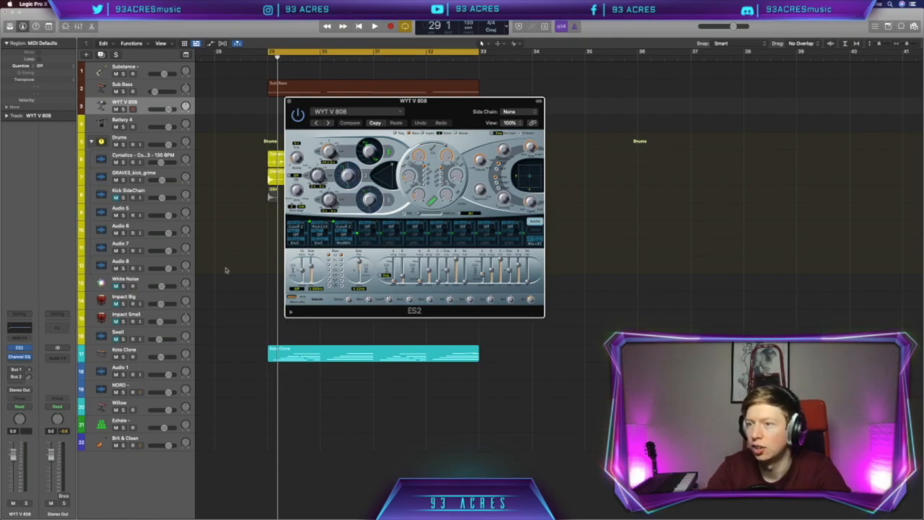
left_click(30, 354)
mouse_move(65, 407)
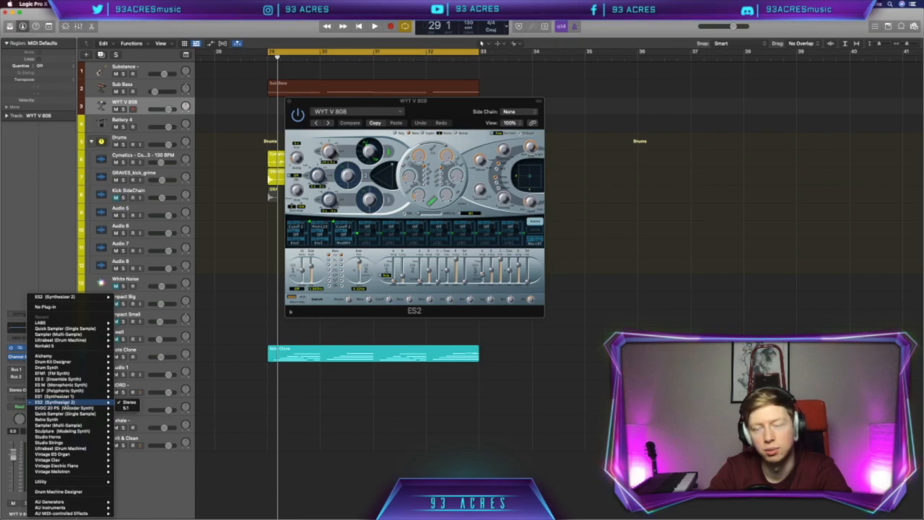
left_click(247, 380)
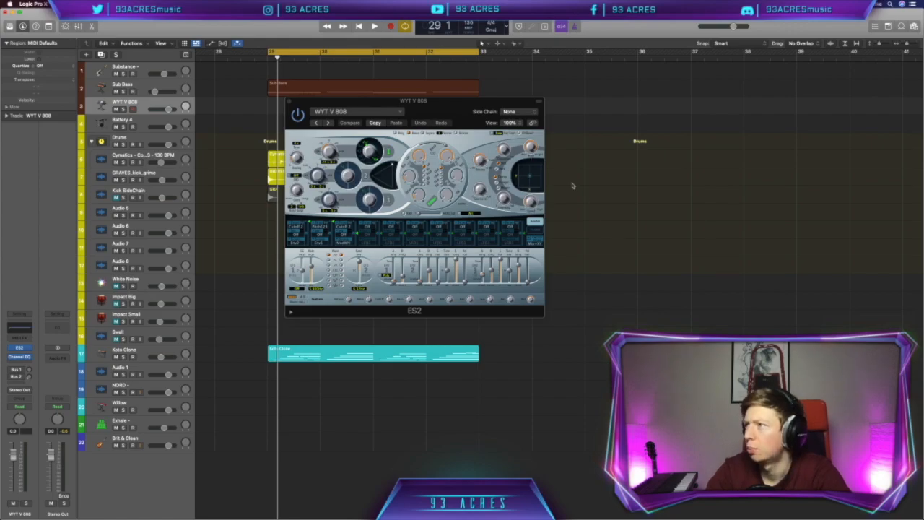
Step: Enlarge the ES2 plug-in view to 150% and reposition its window
left_click(516, 123)
left_click(521, 188)
left_click_drag(452, 110, 347, 113)
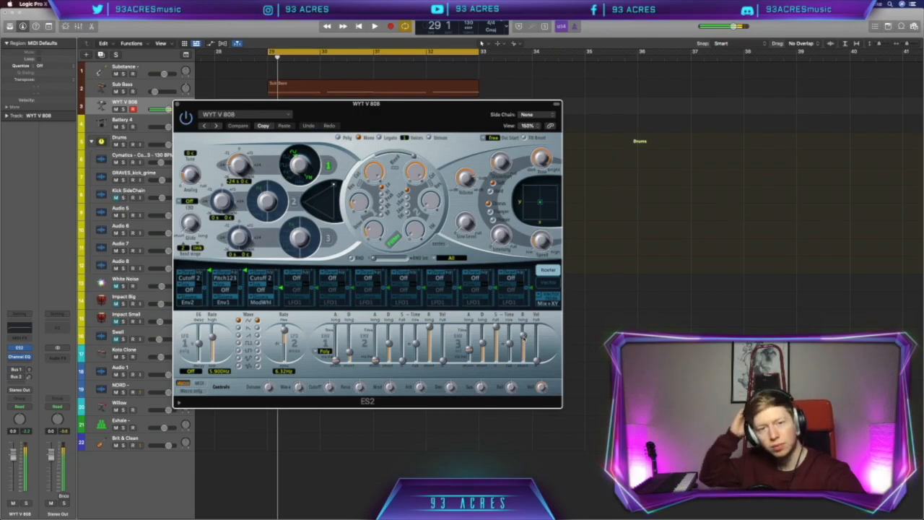
Step: Slightly shorten the release of ES2's Envelope 3, try longer and shorter attack times, restore a medium attack, and close the plug-in
left_click(523, 336)
left_click_drag(527, 366, 527, 381)
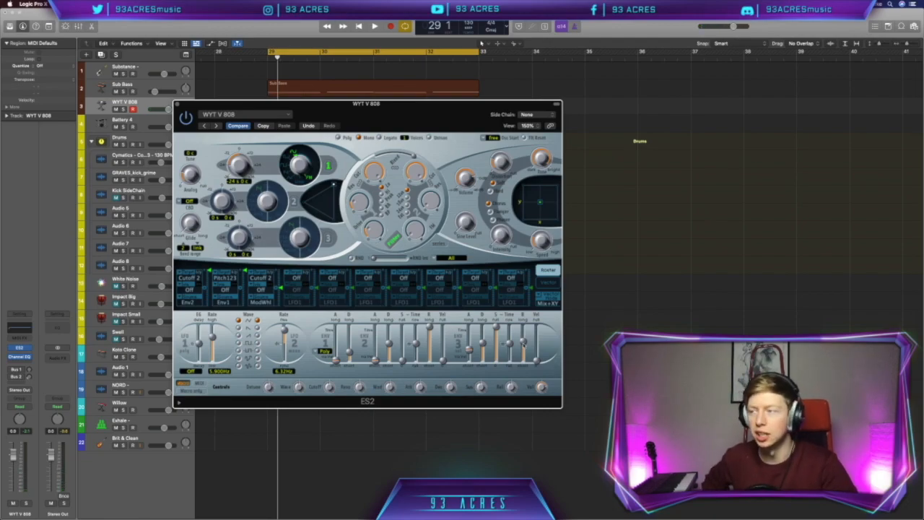
mouse_move(469, 350)
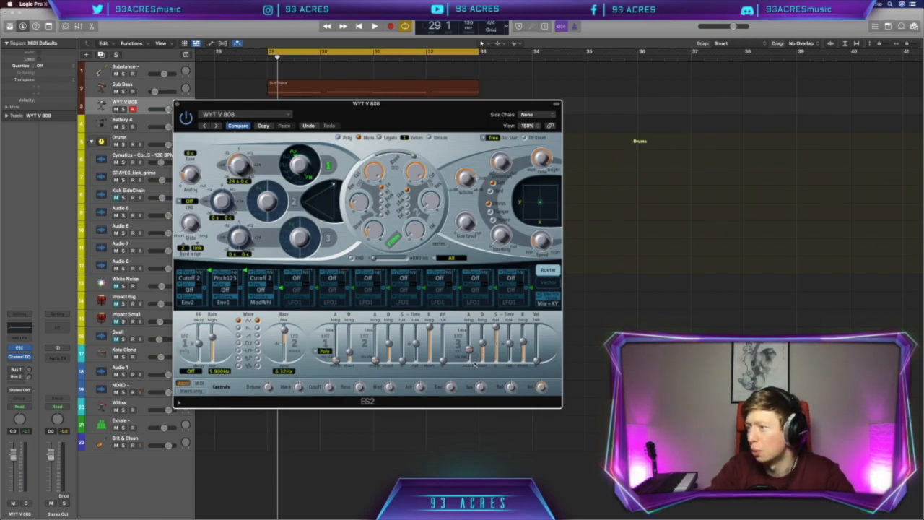
left_click_drag(469, 351, 468, 338)
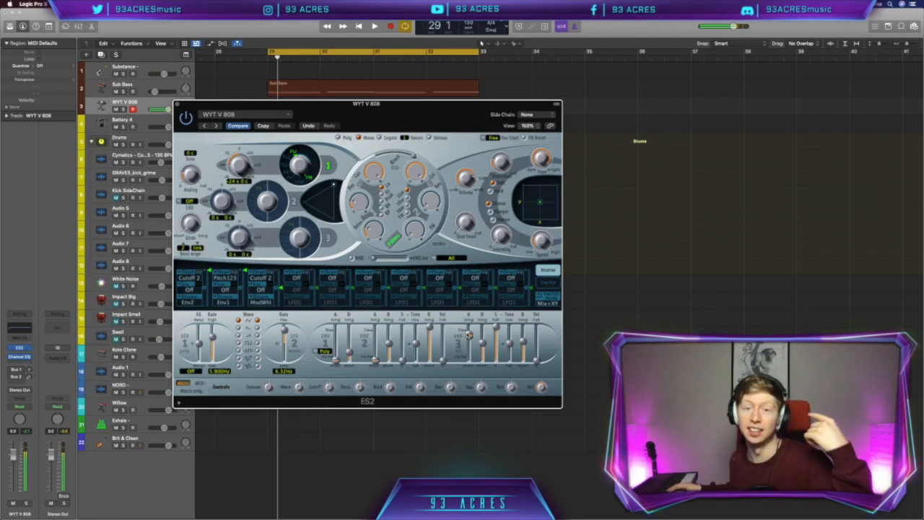
left_click_drag(469, 335, 470, 343)
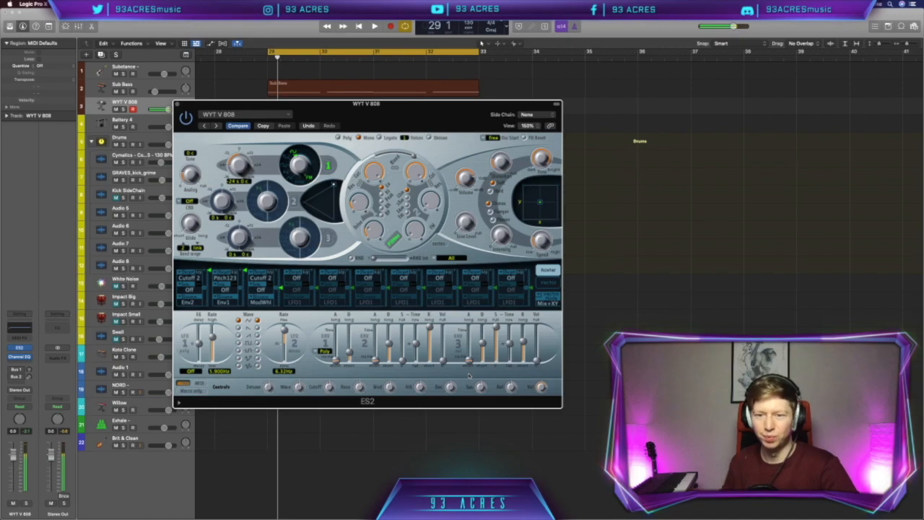
left_click_drag(470, 367, 470, 352)
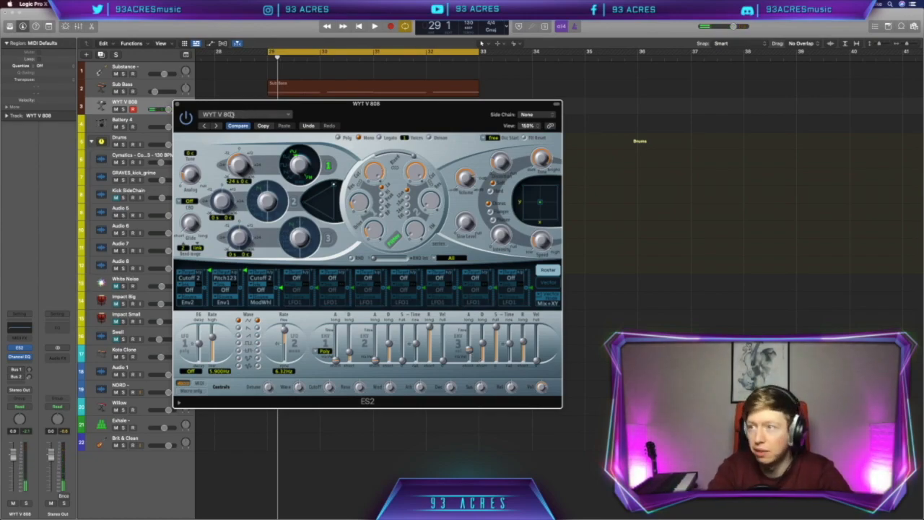
left_click(178, 104)
scroll(268, 138, "right", 3)
scroll(268, 138, "left", 1)
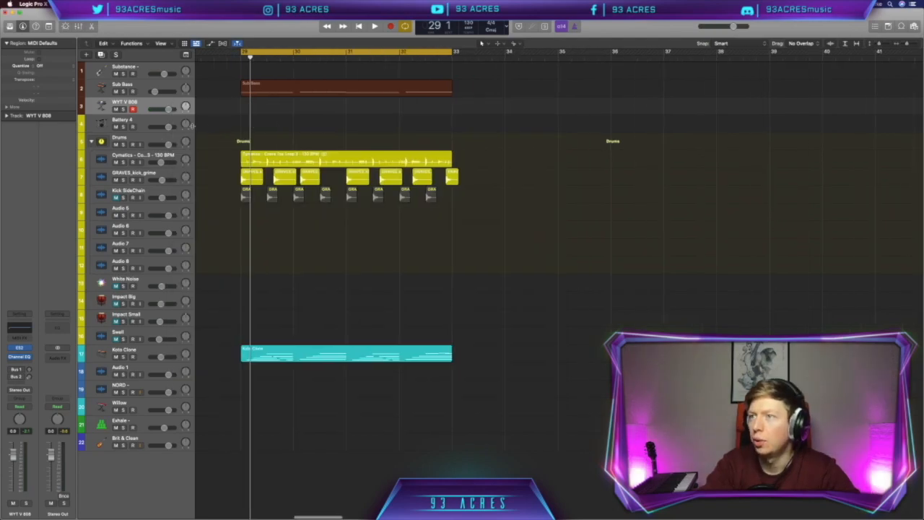
left_click(22, 364)
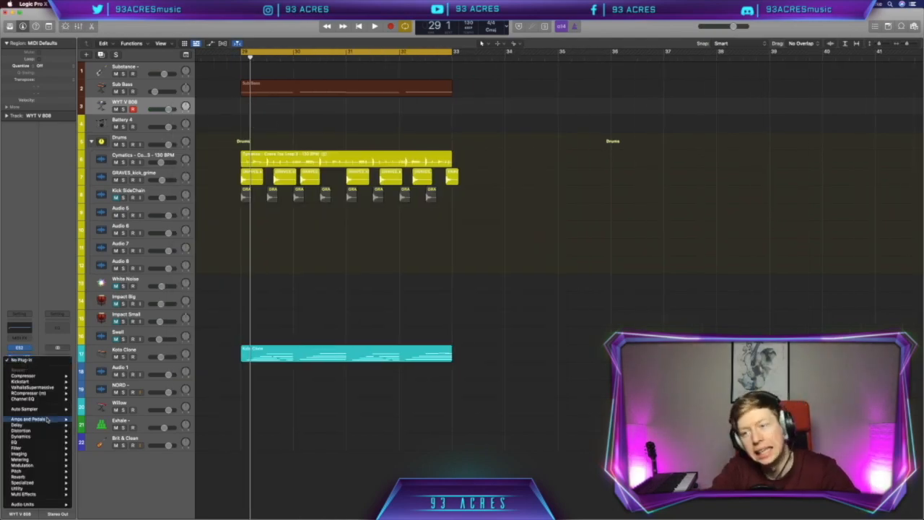
mouse_move(47, 422)
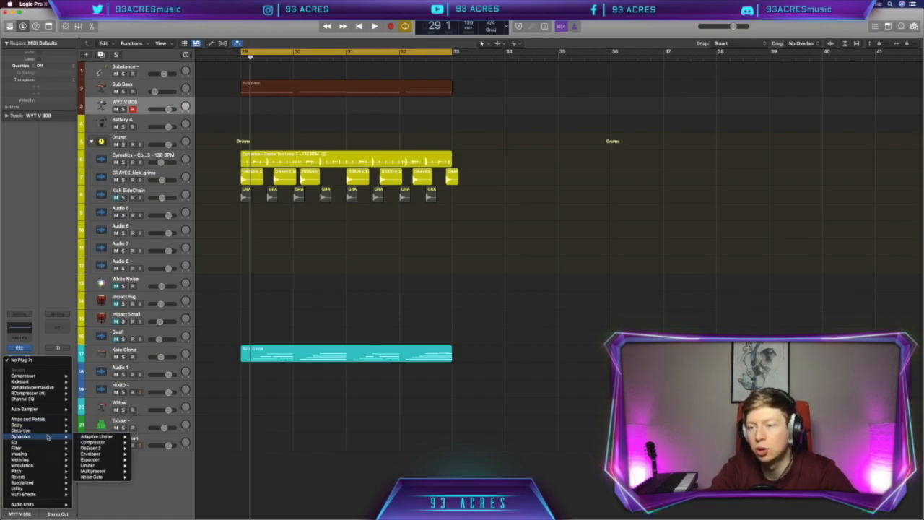
left_click(298, 267)
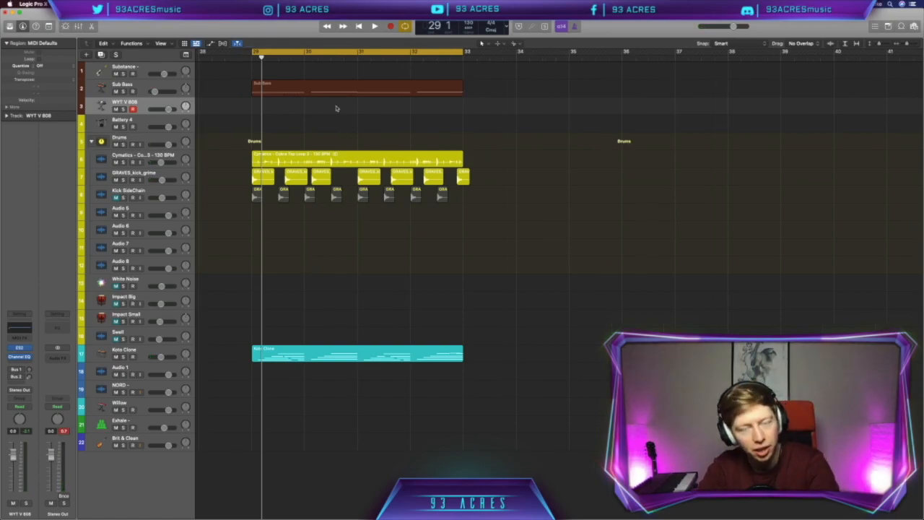
Step: Record an 808 bass part on the WYT V 808 track from bar 29 to bar 33, leaving its ES2 window closed
key("r")
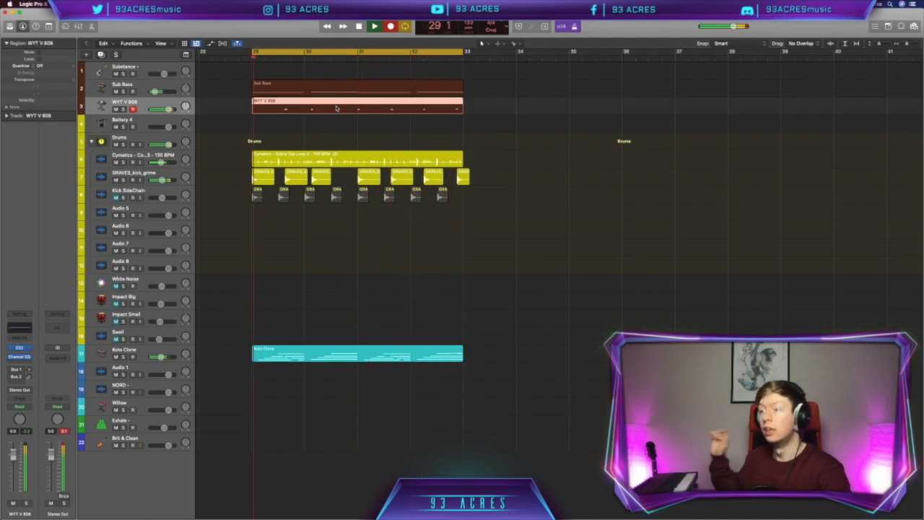
key("space")
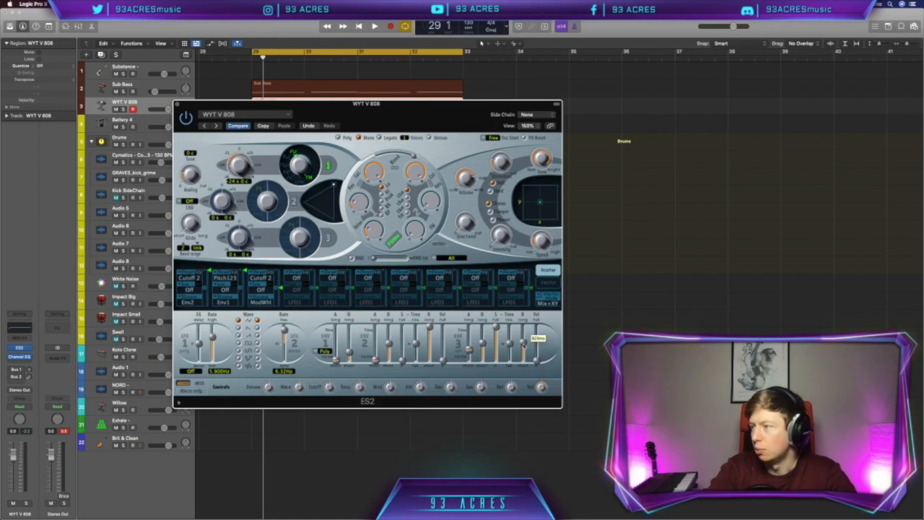
left_click(176, 105)
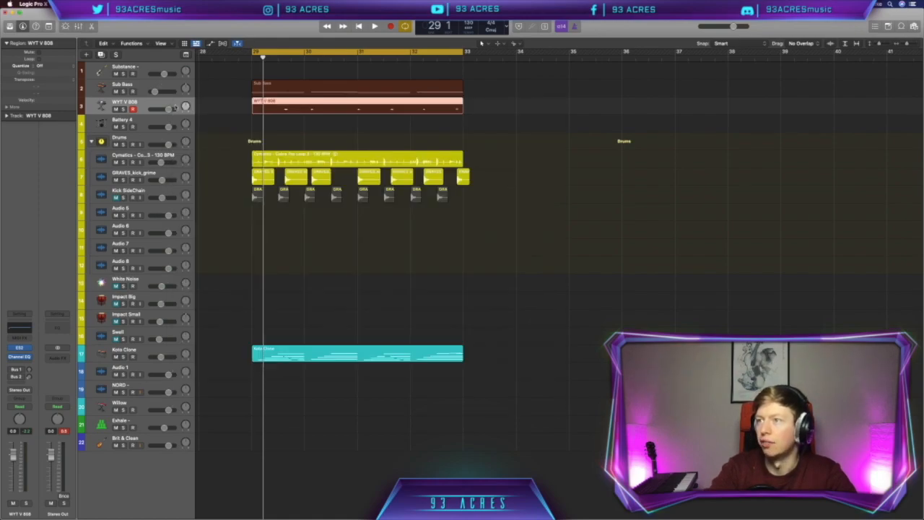
Step: Select all notes of the WYT V 808 region in the Piano Roll and give them one uniform length with the Fixed Note Length transform
key("space")
key("p")
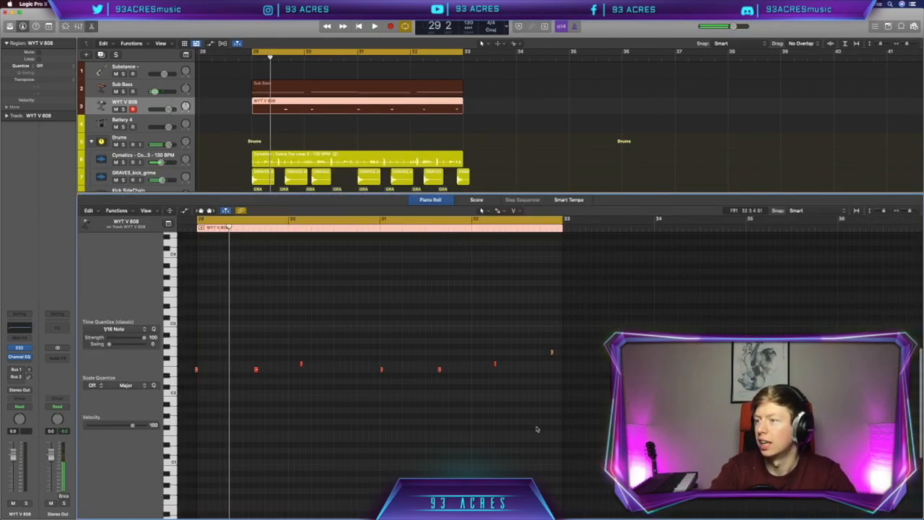
left_click_drag(607, 439, 235, 348)
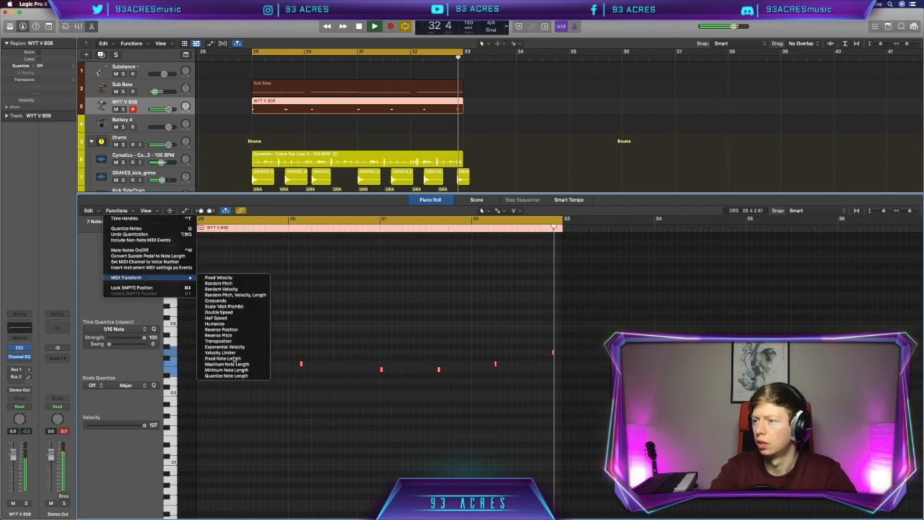
left_click(355, 297)
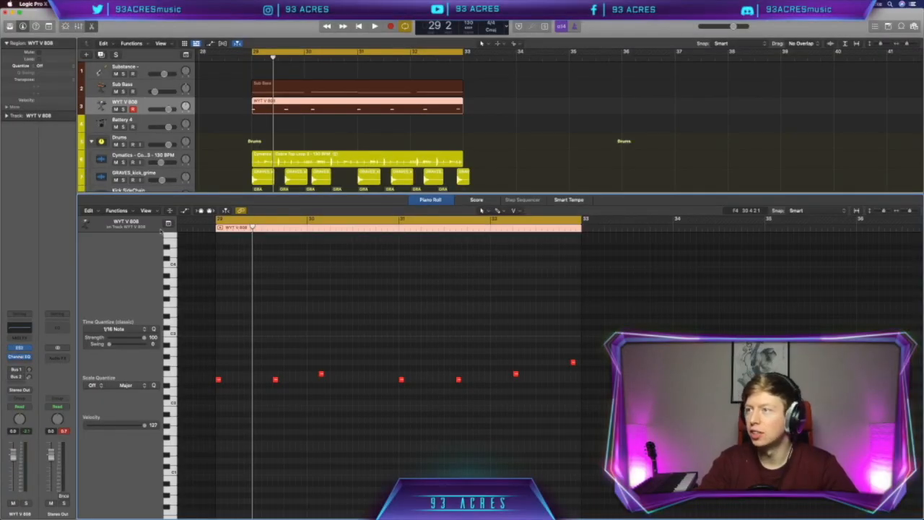
Step: Raise the low-cut frequency in the WYT V 808 track's Channel EQ to around 100 Hz and close the EQ
left_click(20, 357)
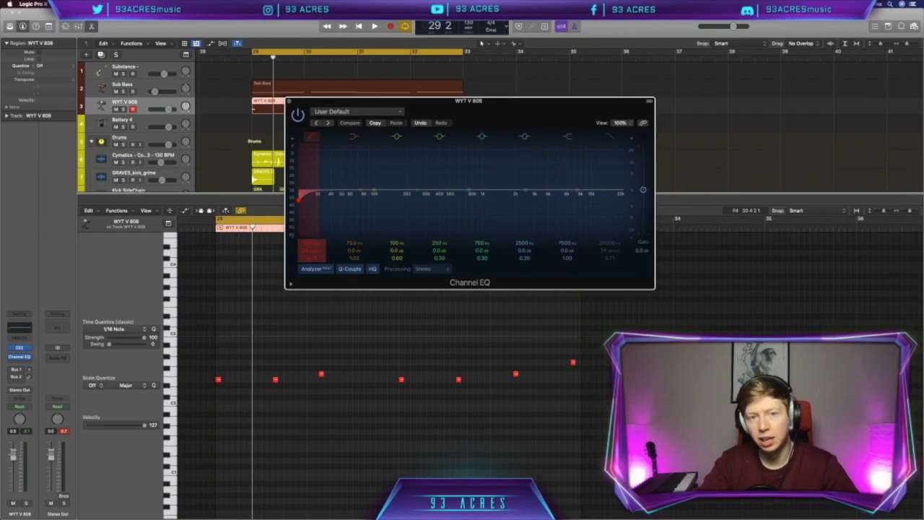
left_click_drag(301, 196, 371, 197)
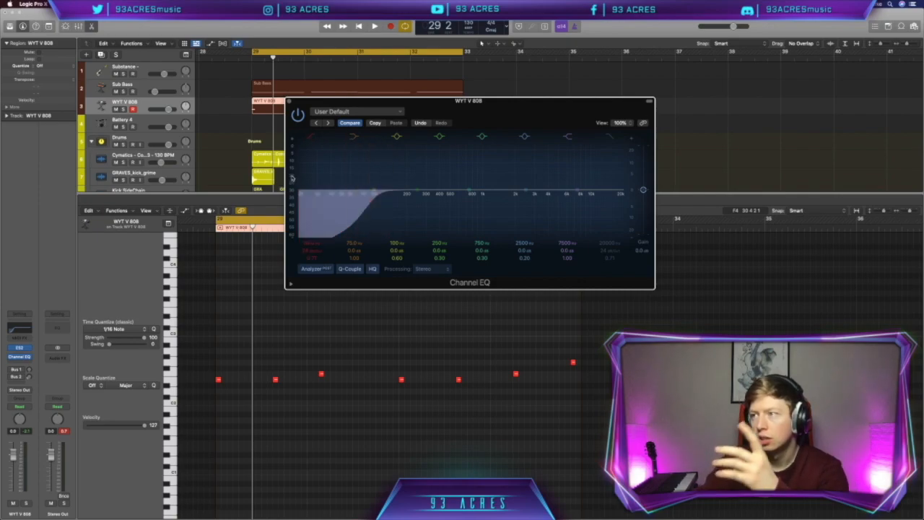
left_click(288, 100)
Step: Inspect the Channel EQ curve of the Sub Bass track for comparison and close it
left_click(148, 85)
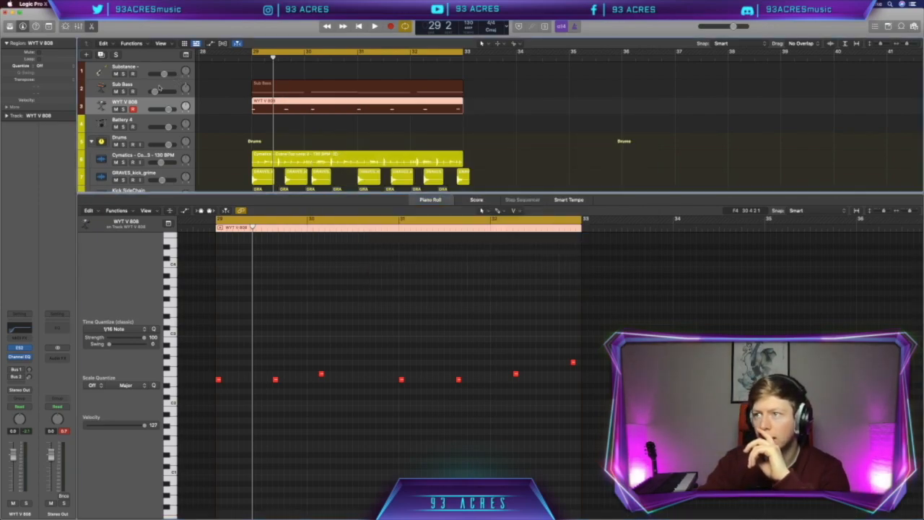
left_click(19, 351)
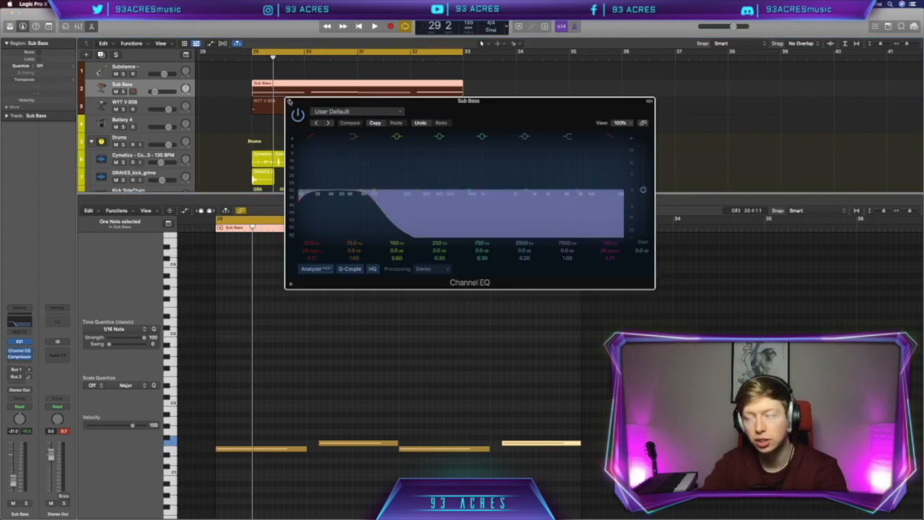
left_click(288, 100)
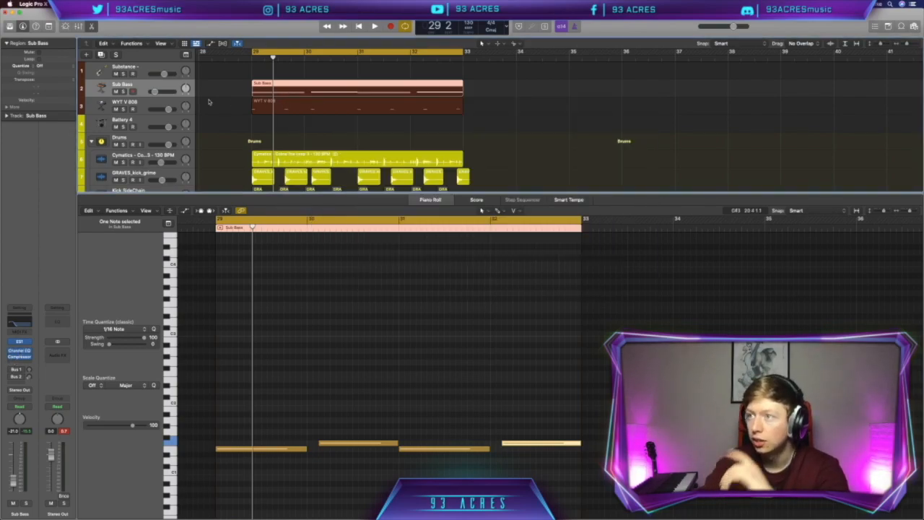
Step: Lower the low-cut frequency in the WYT V 808 track's Channel EQ to around 40 Hz and close the EQ
left_click(184, 106)
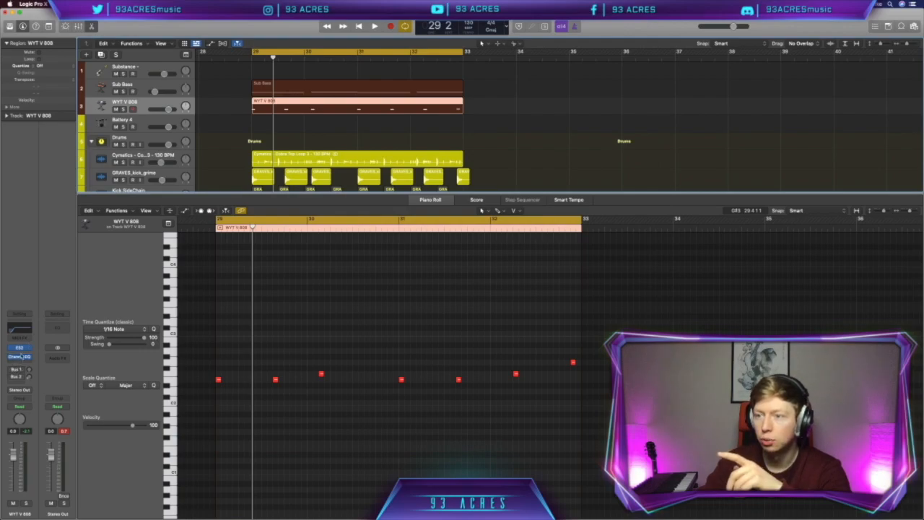
left_click(20, 356)
left_click_drag(369, 200, 333, 200)
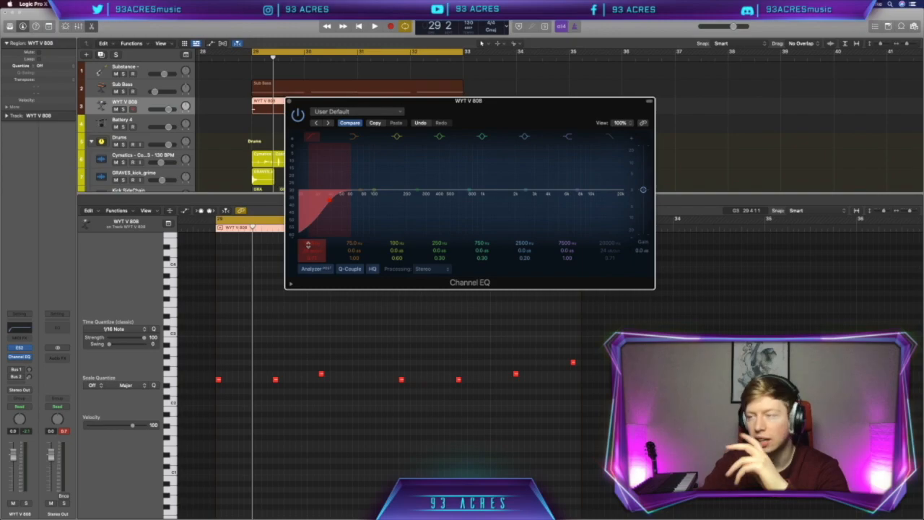
left_click(289, 101)
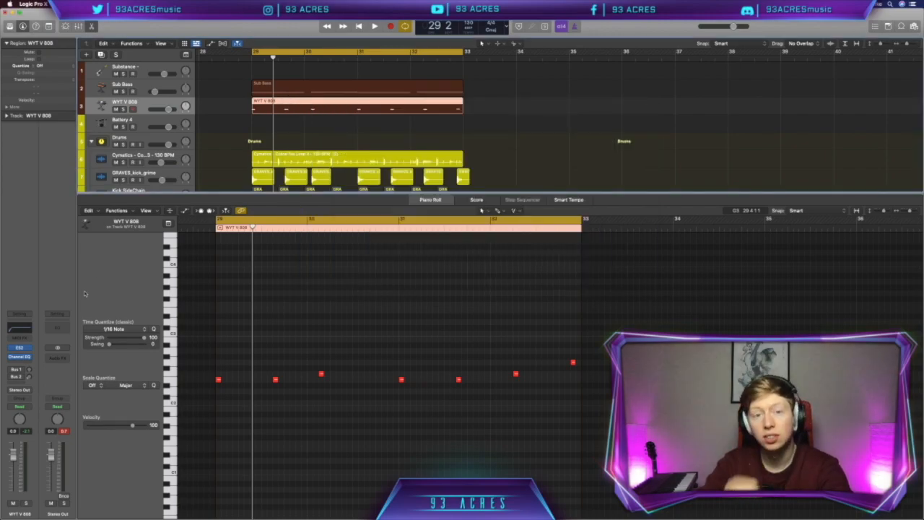
left_click(35, 364)
mouse_move(34, 382)
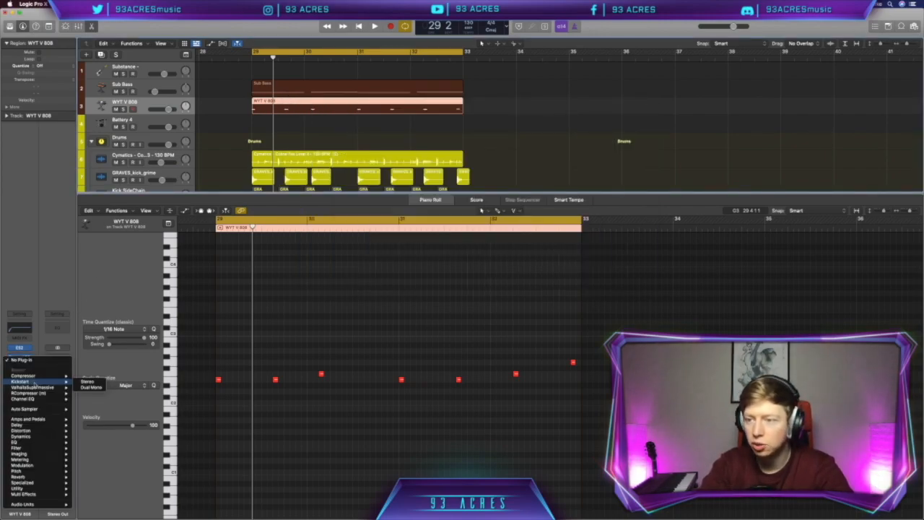
left_click(22, 398)
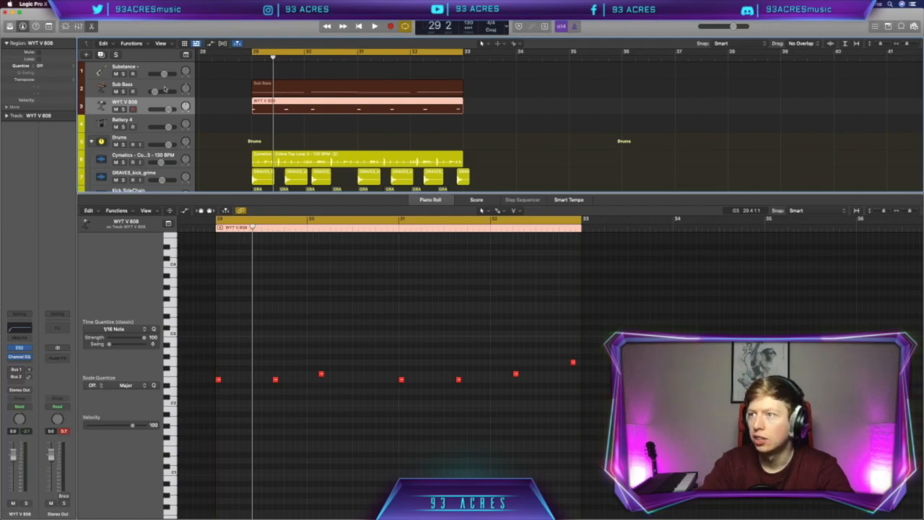
Step: Duplicate the Sub Bass track's Compressor into the next insert slot and set the copy's side chain to Inst 6
left_click(165, 88)
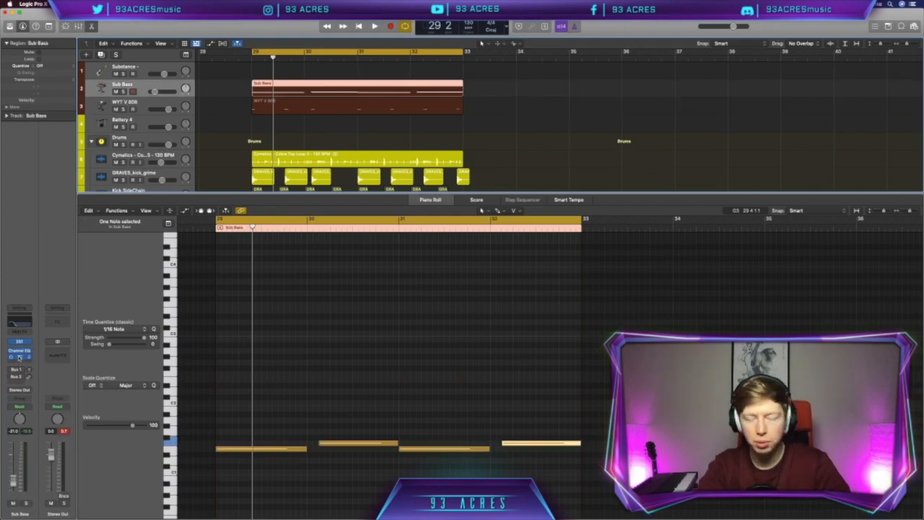
left_click_drag(21, 366, 18, 364)
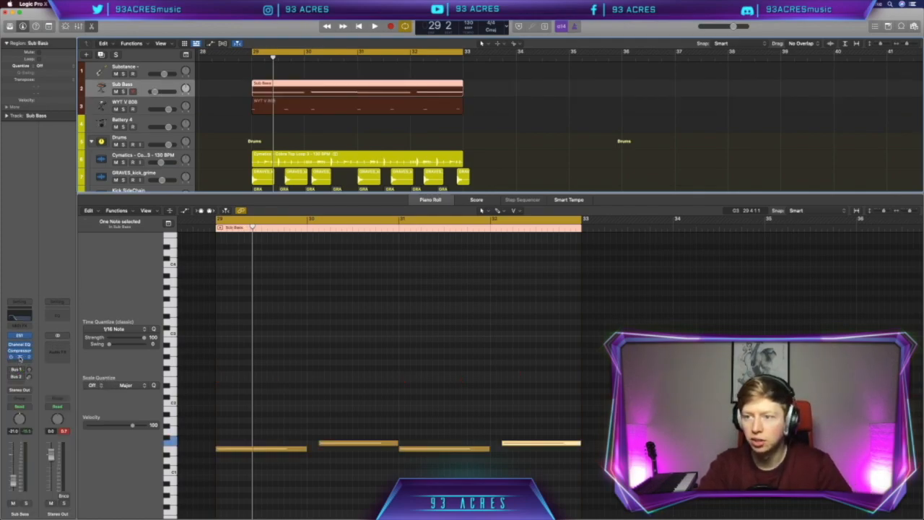
left_click(20, 357)
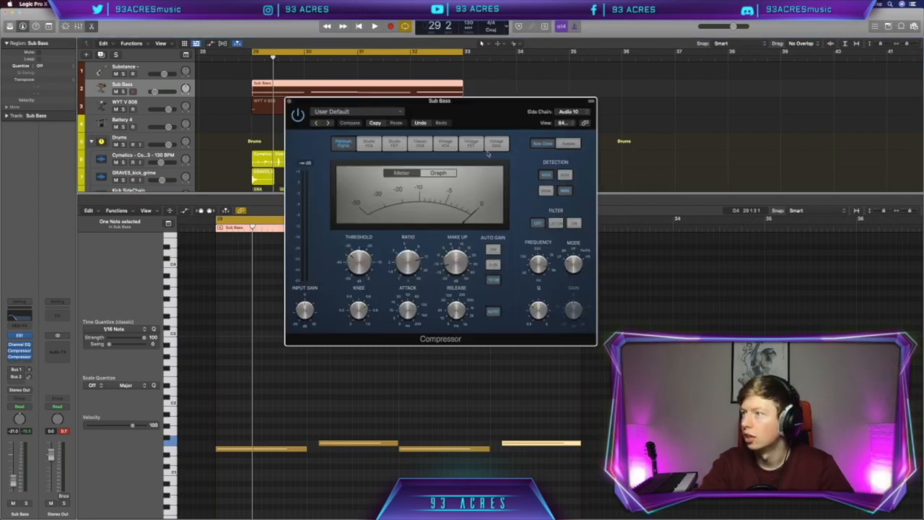
left_click(586, 113)
mouse_move(586, 124)
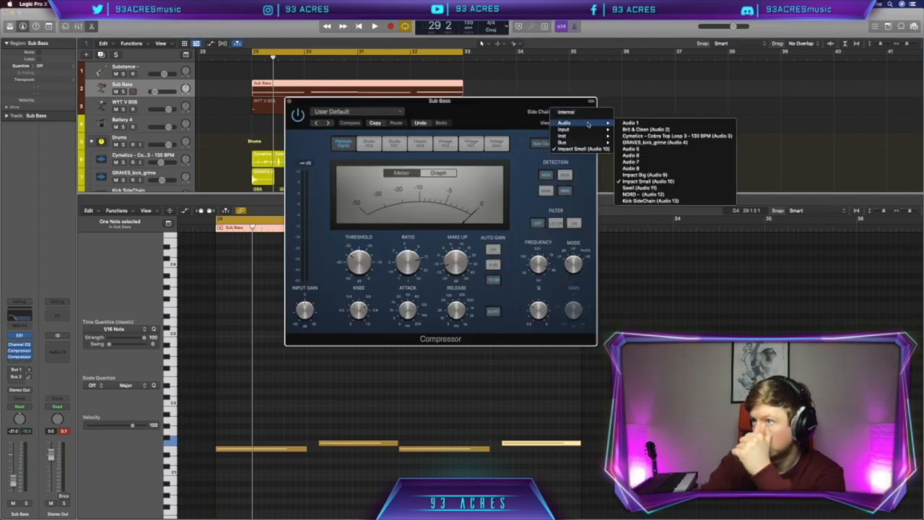
left_click(634, 144)
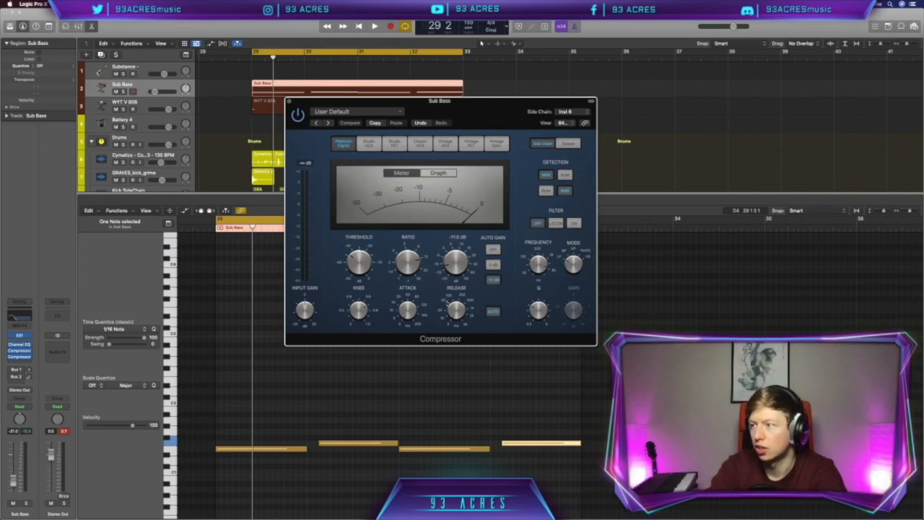
Step: Fine-tune the second Sub Bass compressor and lower its ratio, auditioning with the Sub Bass and WYT V 808 tracks soloed
left_click_drag(456, 309, 456, 307)
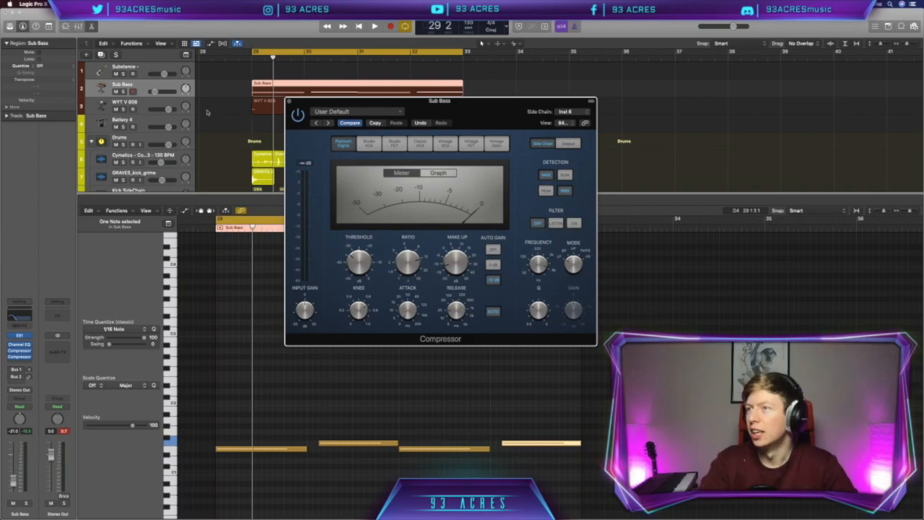
left_click(123, 90)
key("space")
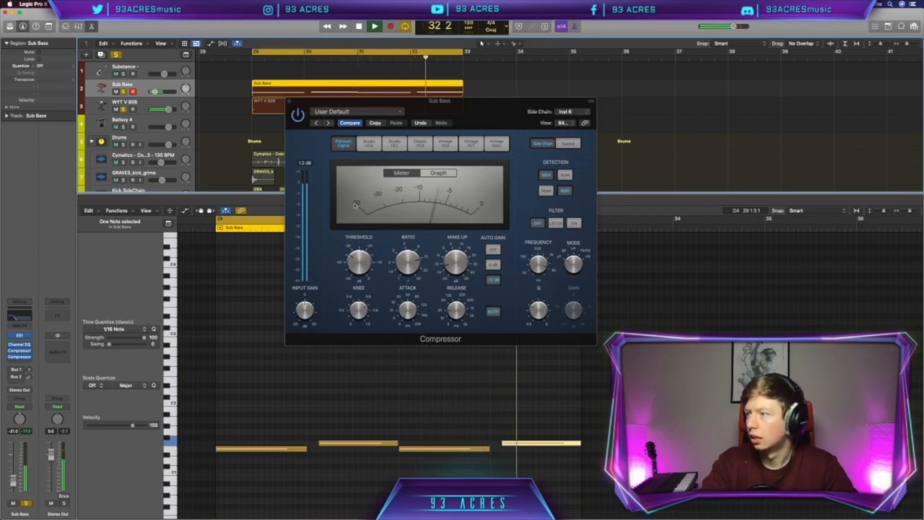
key("space")
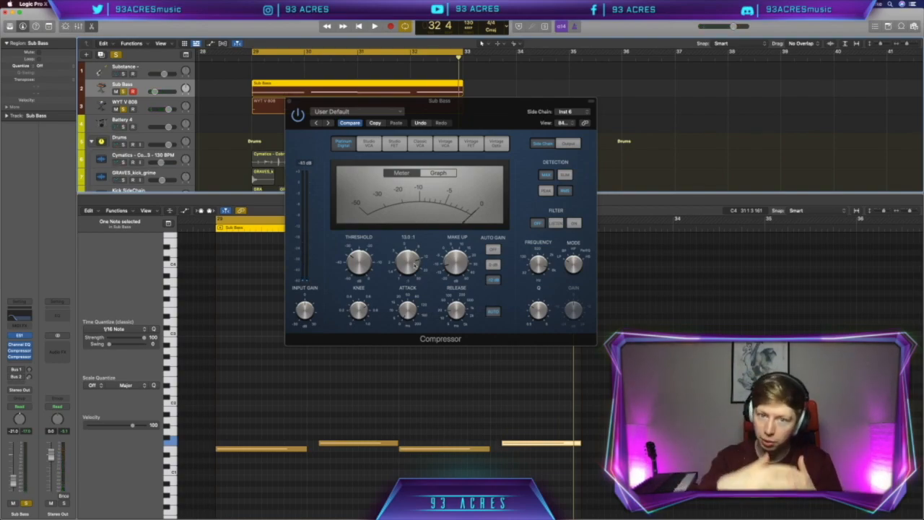
left_click_drag(415, 266, 413, 277)
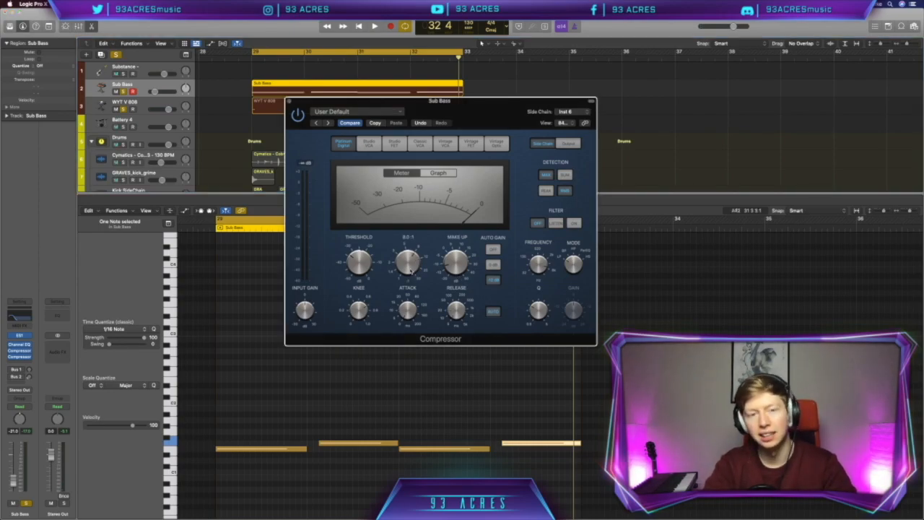
key("space")
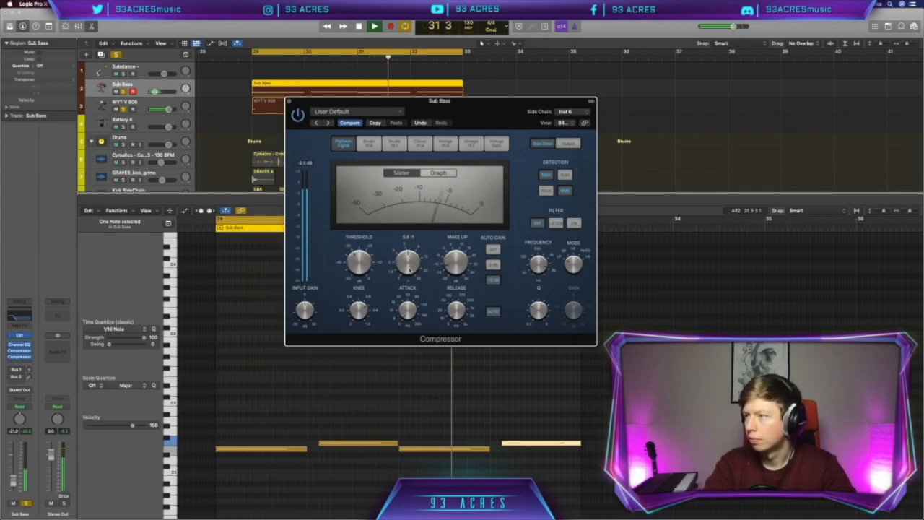
key("space")
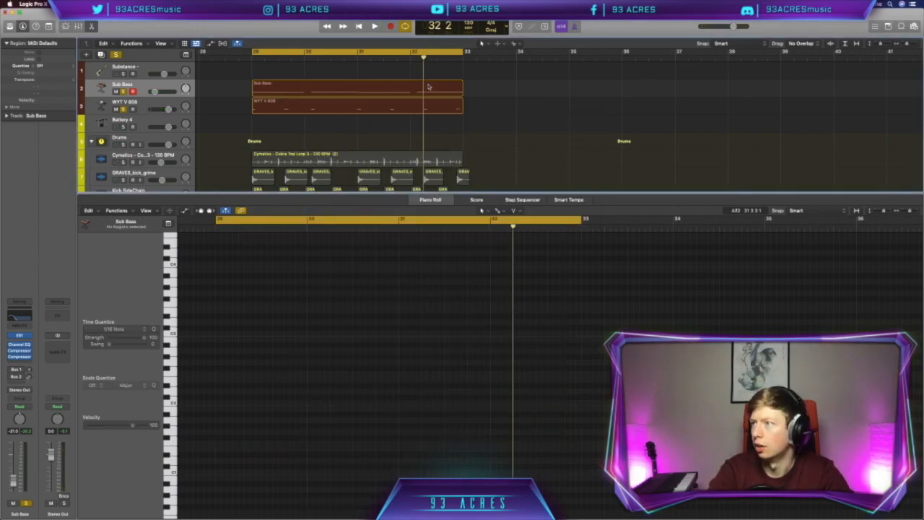
Step: Shorten the last Sub Bass note so it starts on beat 2 of bar 32, and play the loop
left_click(429, 88)
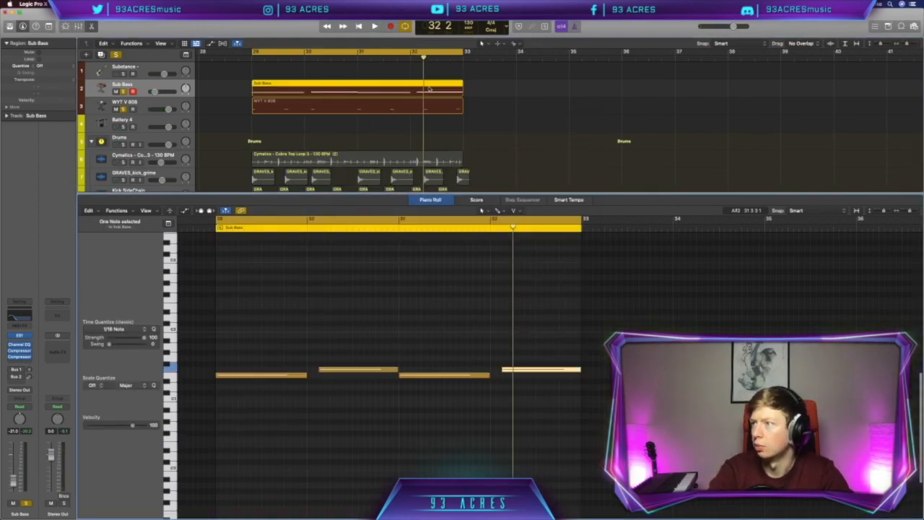
key("space")
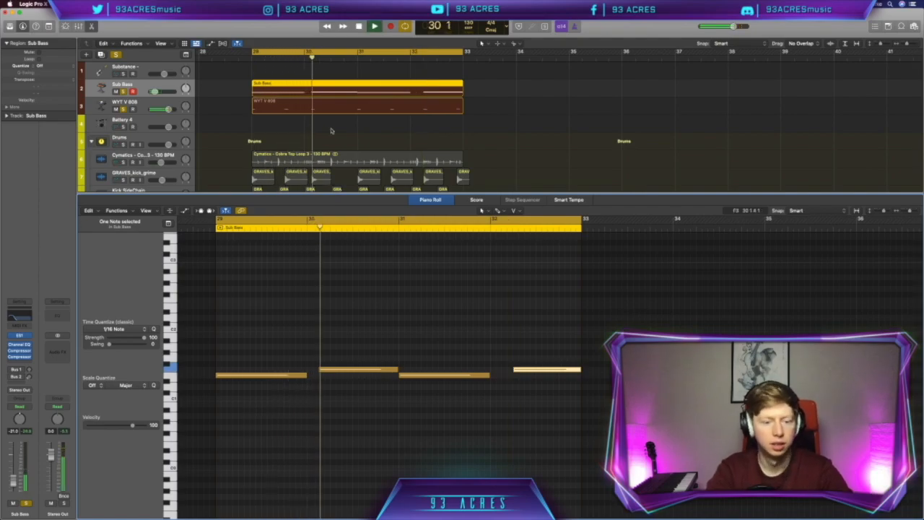
Step: Copy the last note of the WYT V 808 region an eighth note earlier at the same pitch and play the loop
left_click(331, 106)
key("space")
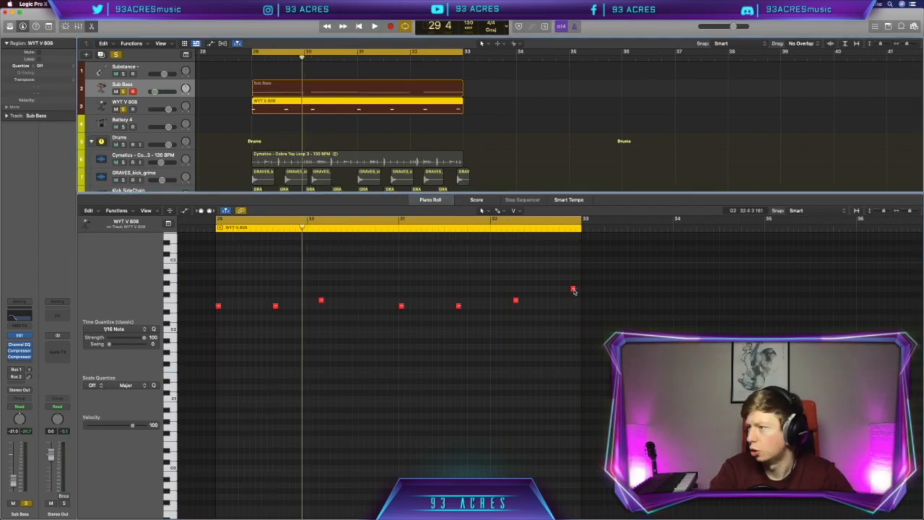
left_click_drag(573, 289, 561, 290)
key("space")
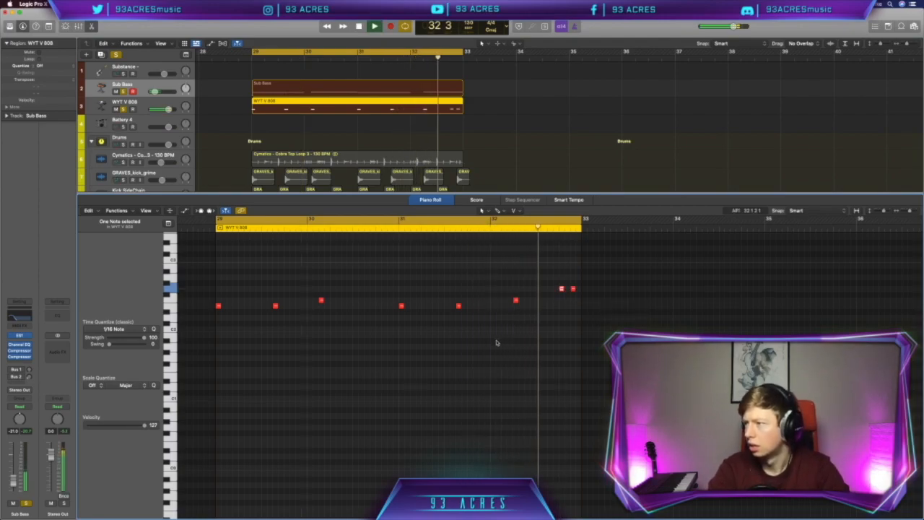
key("space")
Step: Lower the final 808 note by two semitones and audition it along with the notes before it
left_click_drag(573, 289, 573, 300)
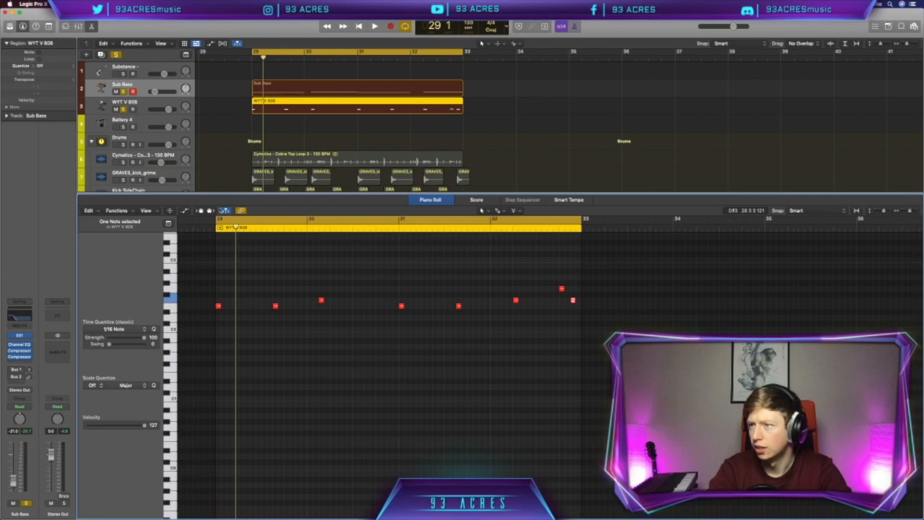
left_click(562, 289)
left_click(573, 301)
left_click(516, 300)
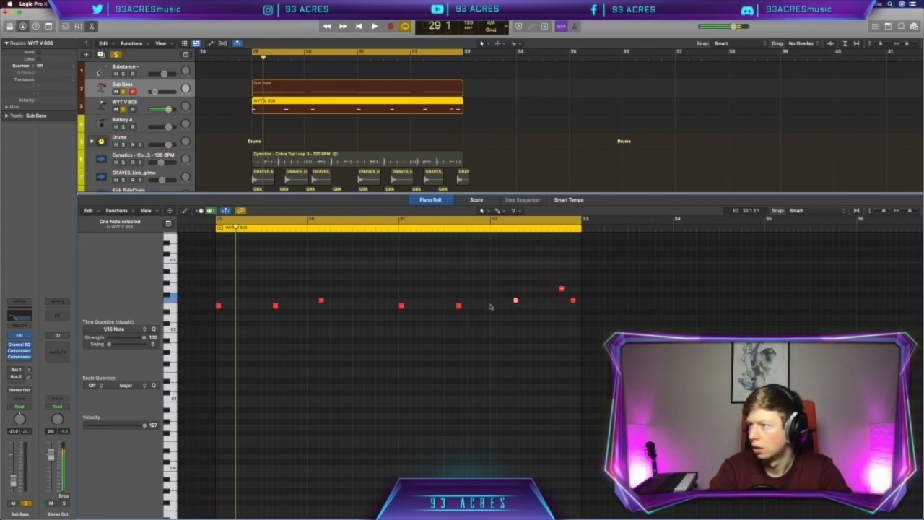
left_click(459, 308)
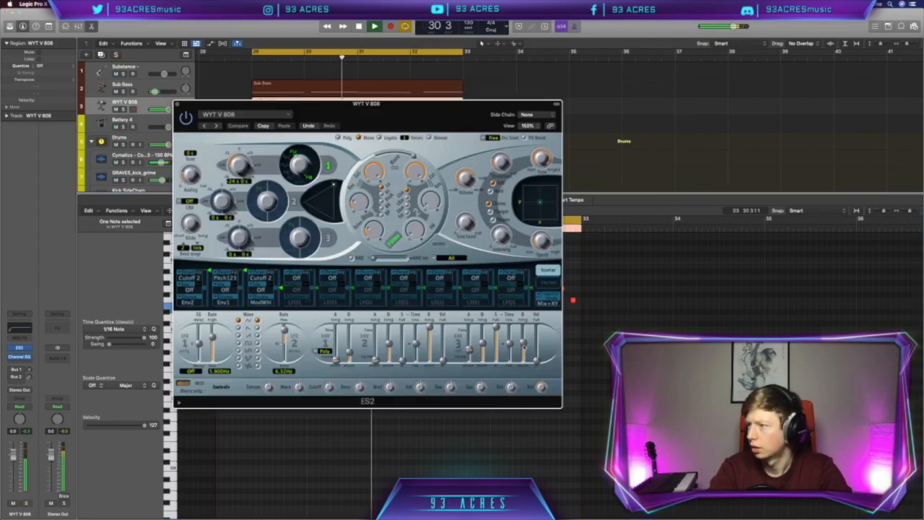
Step: Slightly lengthen the release of Envelope 3 in the WYT V 808 track's ES2 during playback, and close the plug-in
left_click_drag(524, 345, 525, 342)
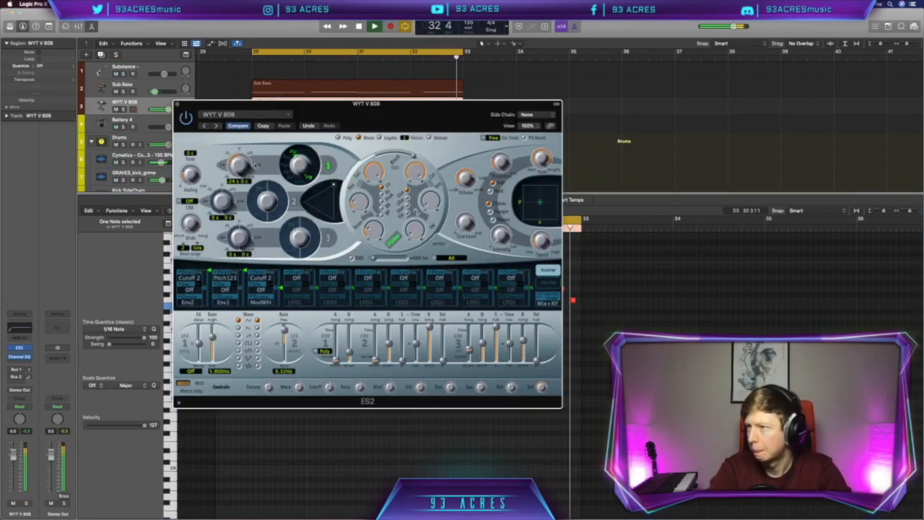
left_click(177, 104)
key("space")
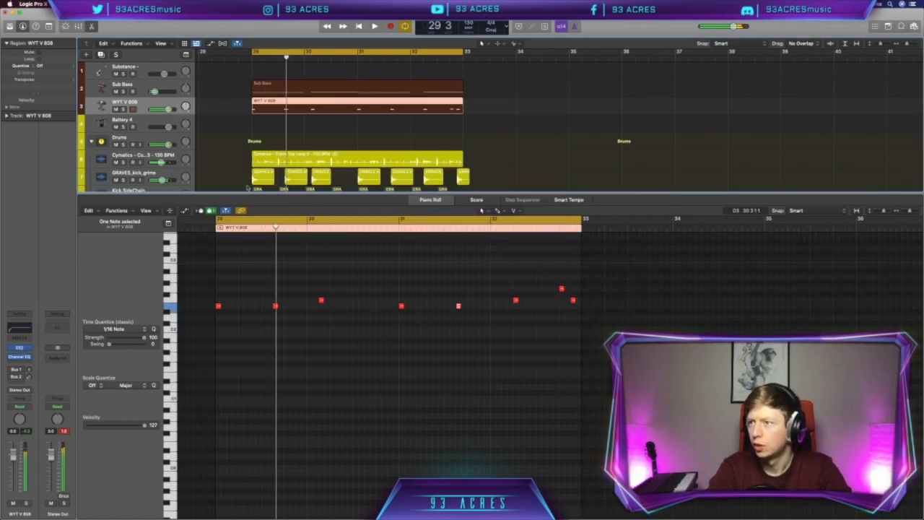
Step: Close the note editor and insert a stereo Overdrive on the WYT V 808 track
key("e")
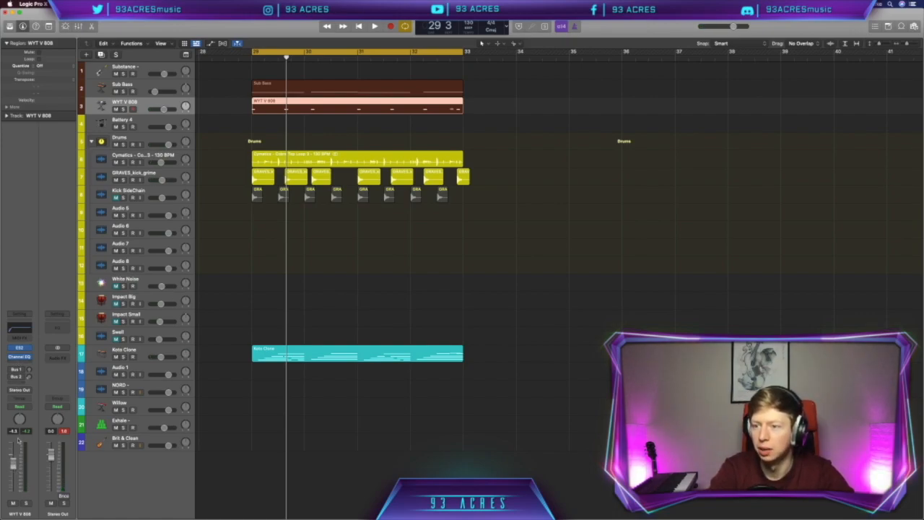
left_click(20, 363)
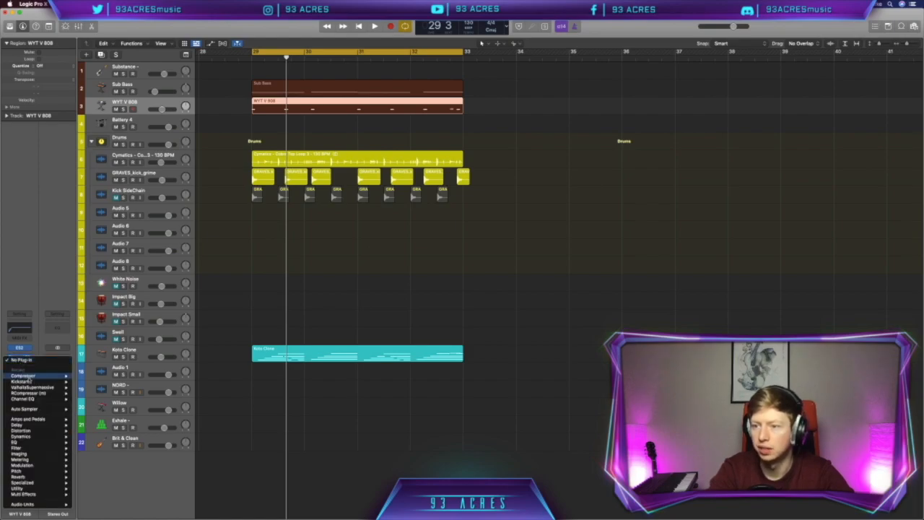
mouse_move(45, 433)
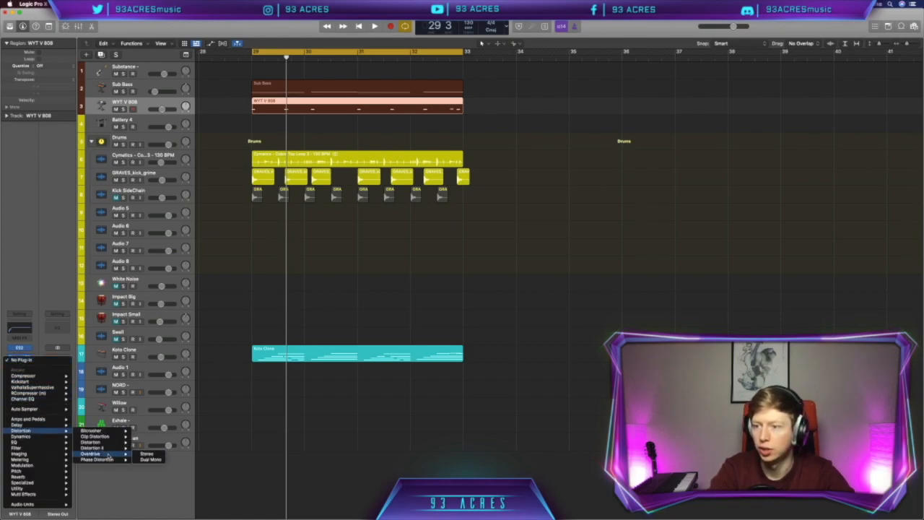
left_click(143, 454)
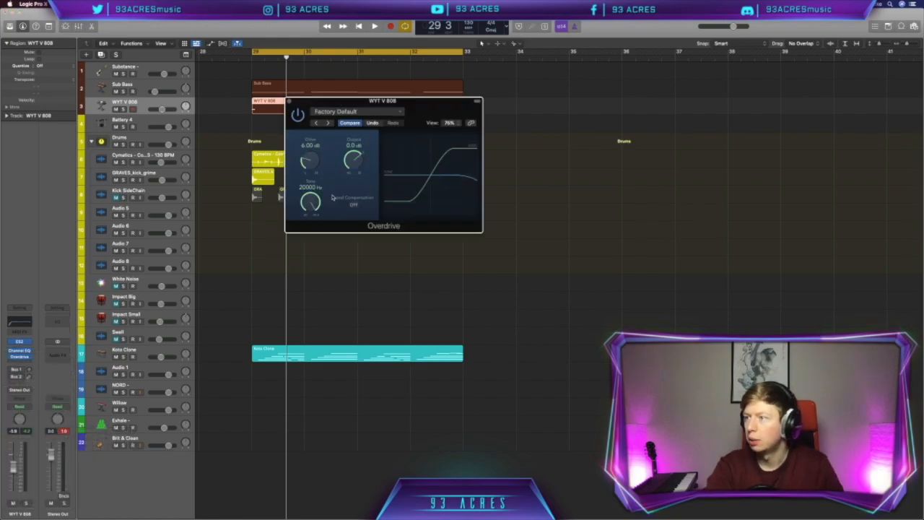
Step: Raise the Overdrive's drive to 16.50 dB and enable level compensation on the WYT V 808 track while the loop plays
key("space")
left_click_drag(307, 163, 311, 157)
left_click(354, 205)
left_click_drag(319, 204, 328, 131)
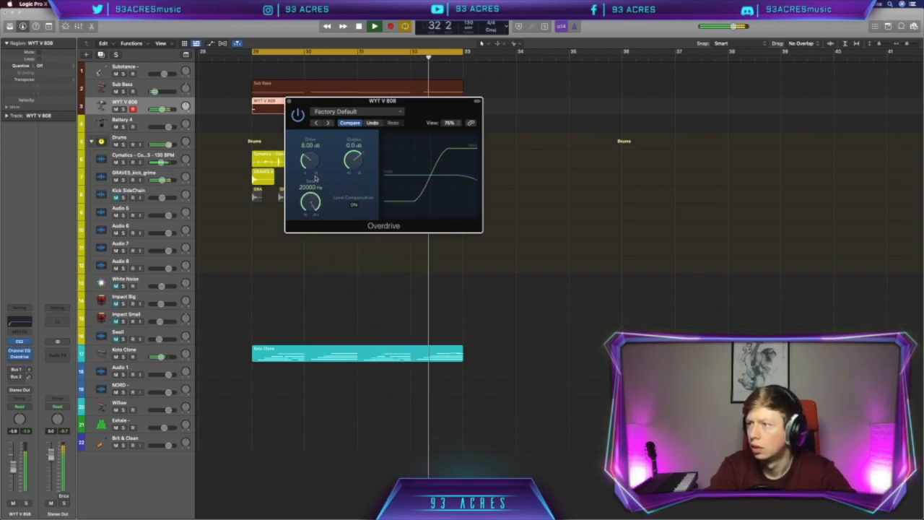
left_click_drag(308, 164, 312, 156)
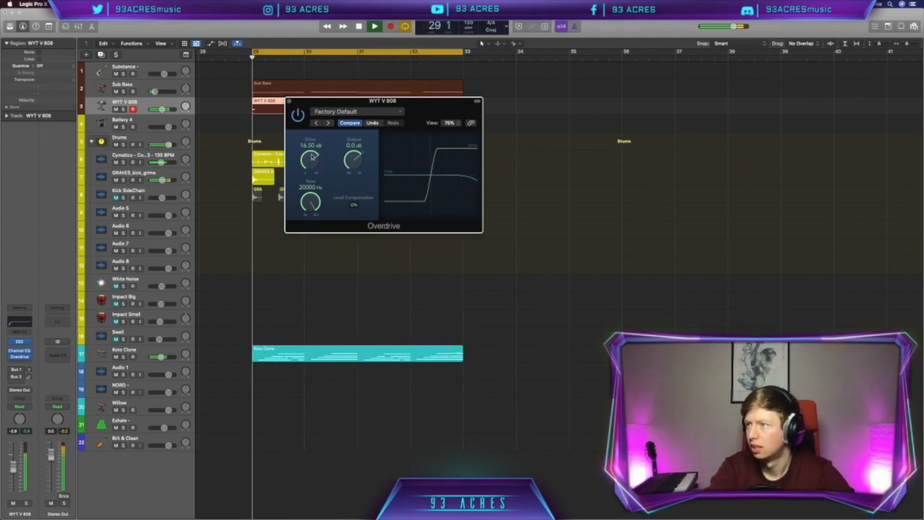
Step: Adjust the attack of Envelope 3 in the WYT V 808 track's ES2 during playback, and close the plug-in
left_click(20, 356)
key("space")
left_click(19, 342)
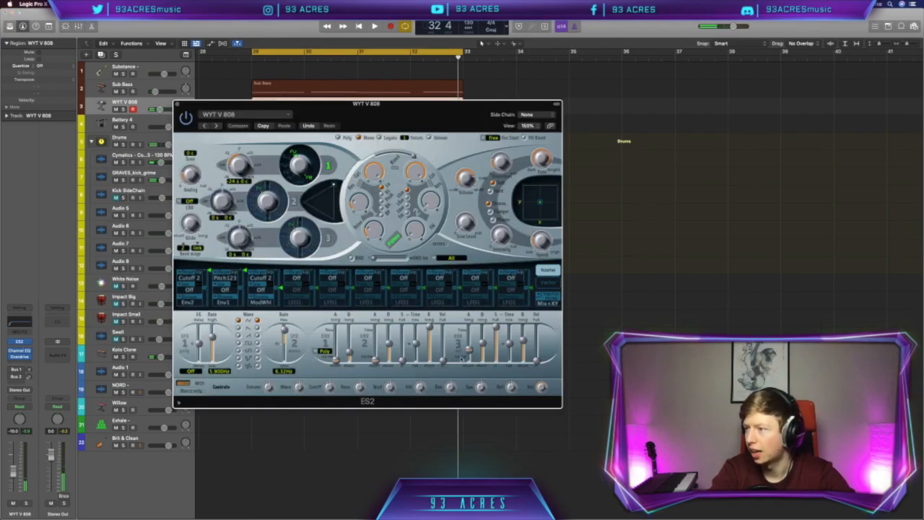
key("space")
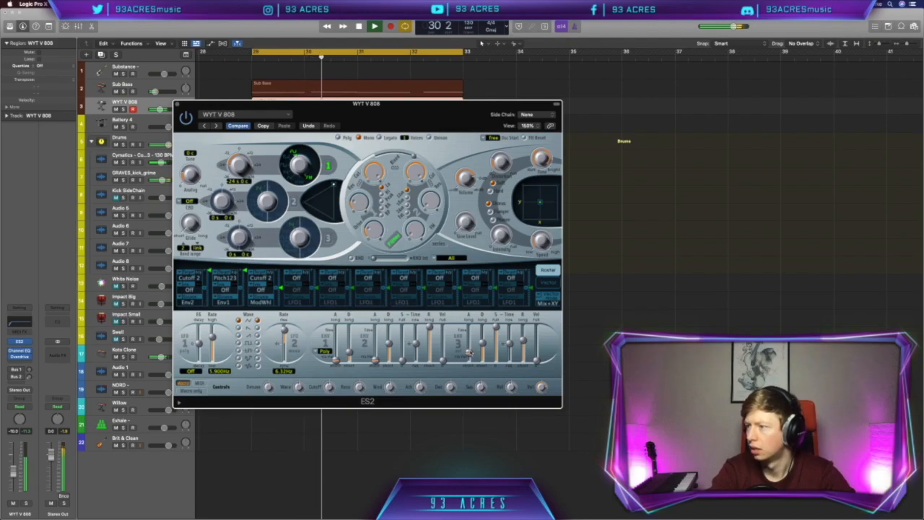
mouse_move(468, 355)
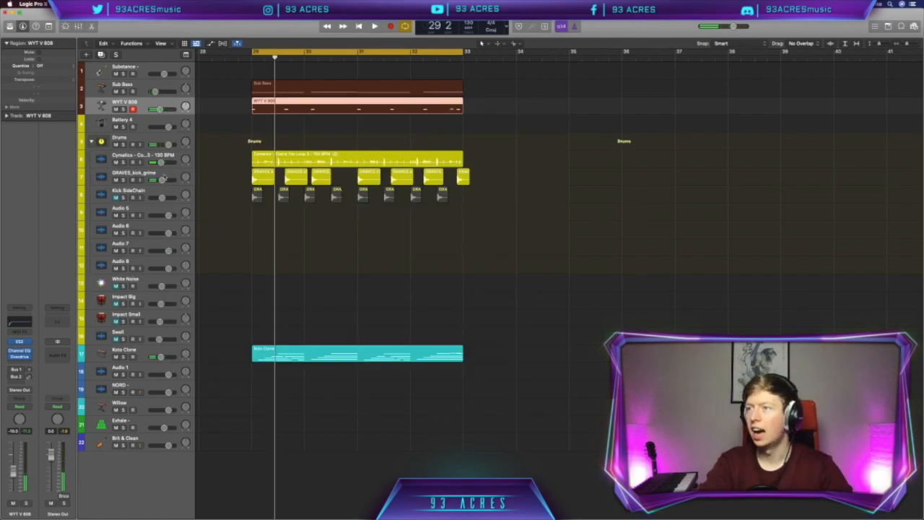
Step: Add an audio track below GRAVES_kick_grime and copy the last kick region onto it at bar 32 beat 4
left_click(162, 177)
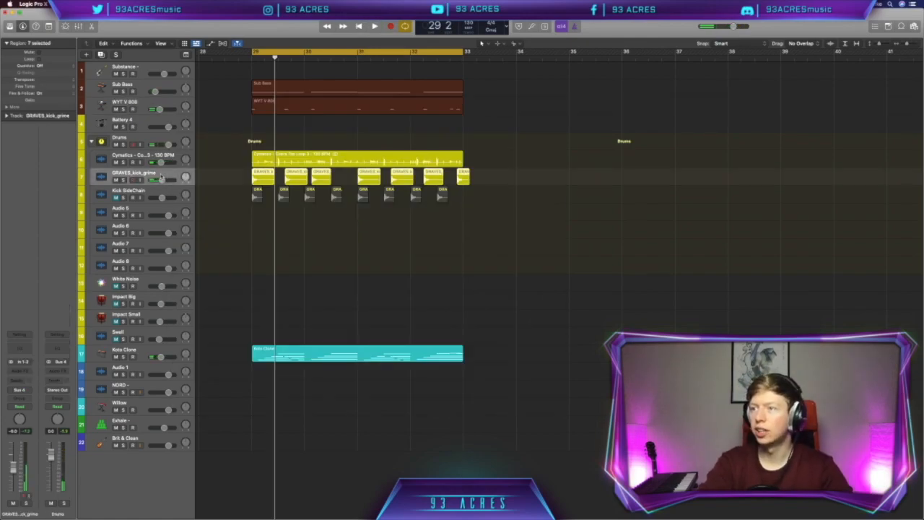
key("alt+super+a")
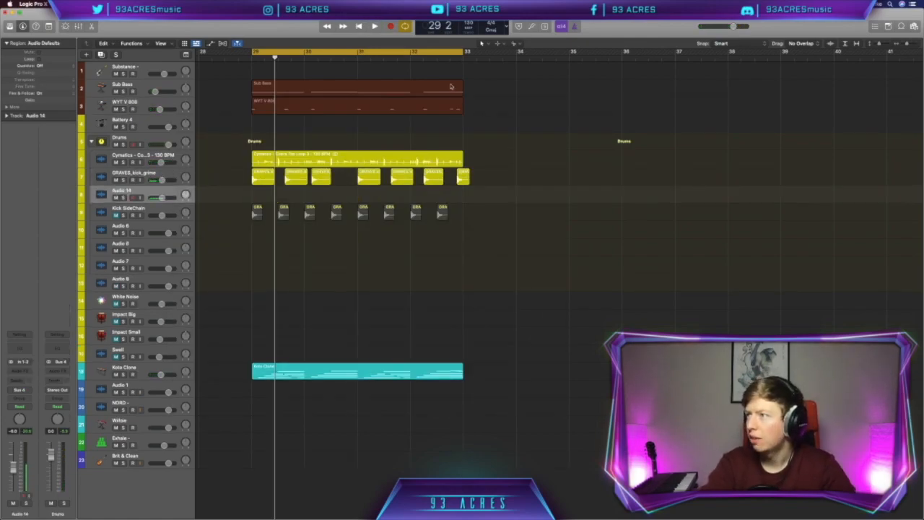
left_click(450, 56)
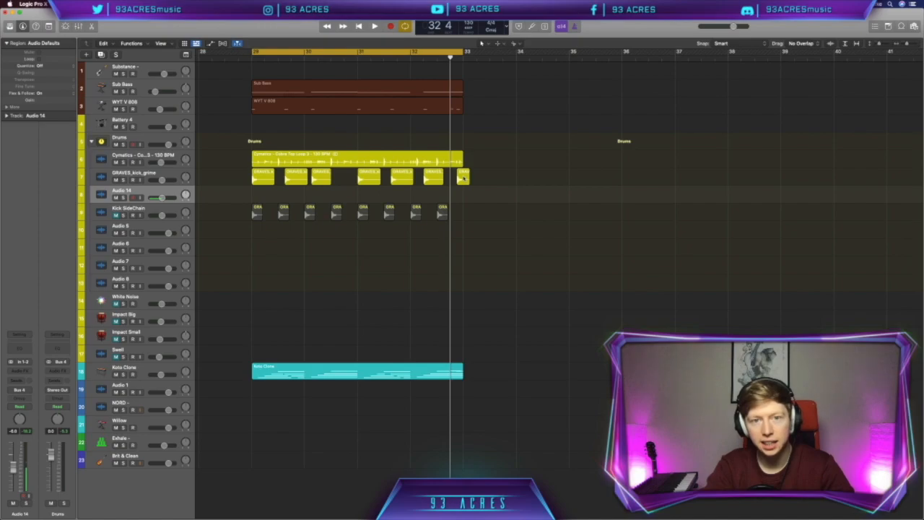
left_click_drag(464, 177, 455, 194)
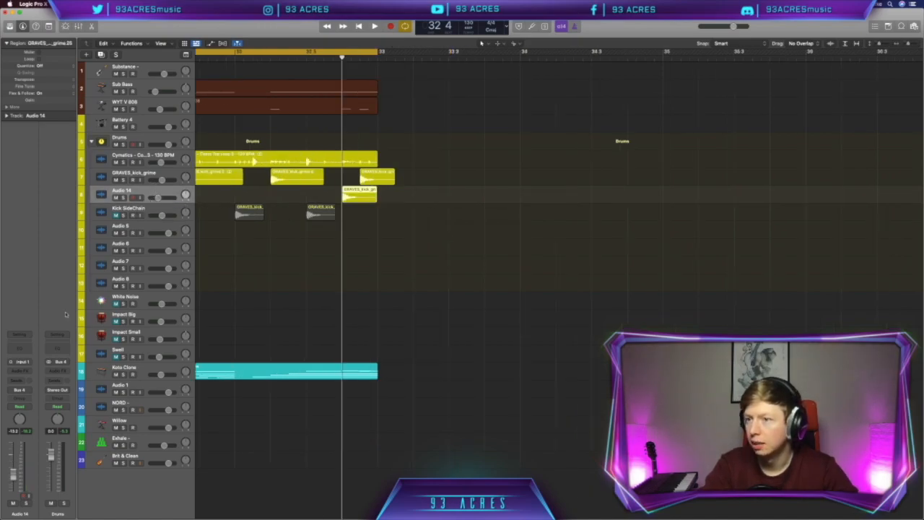
Step: Add a Channel EQ to the new kick track and raise its low-cut frequency to thin out the low end
left_click(18, 349)
left_click(311, 136)
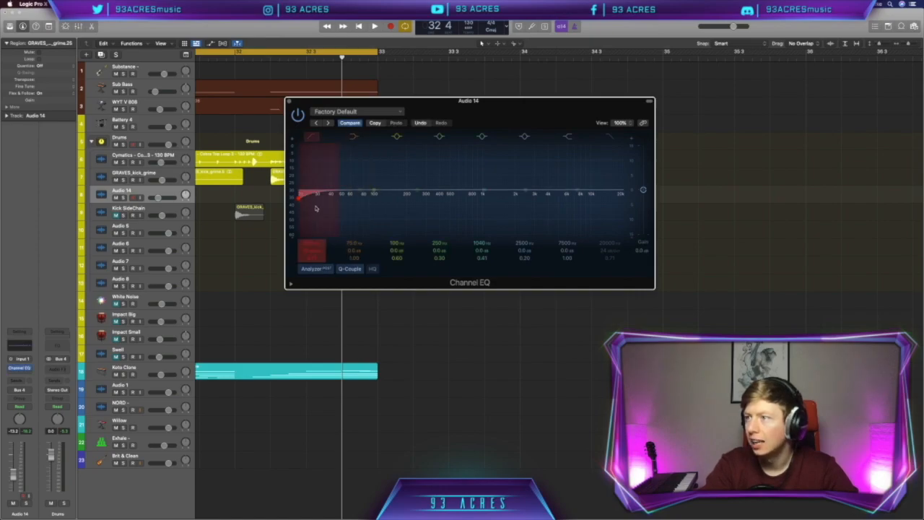
left_click_drag(316, 242, 315, 217)
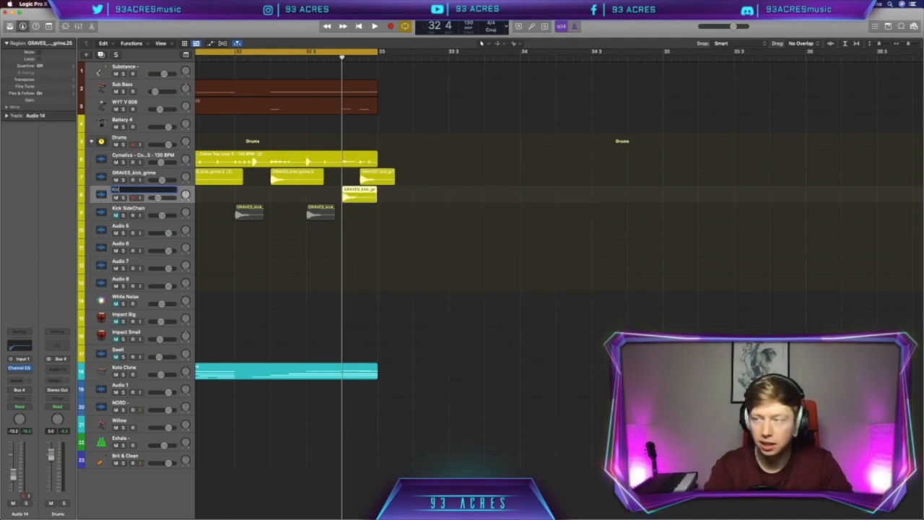
Step: Rename the three drum tracks as Kick Small, Kick Big and Top Drum Loop
key("Return")
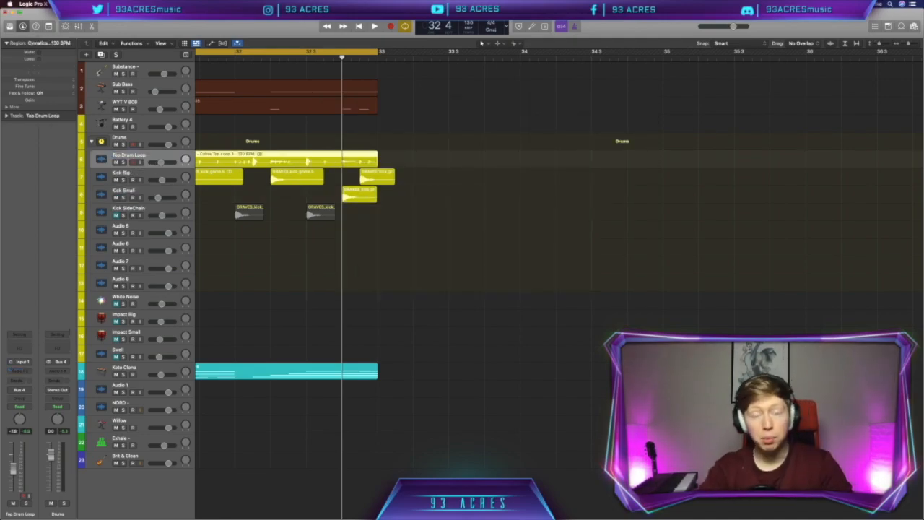
scroll(354, 247, "left", 8)
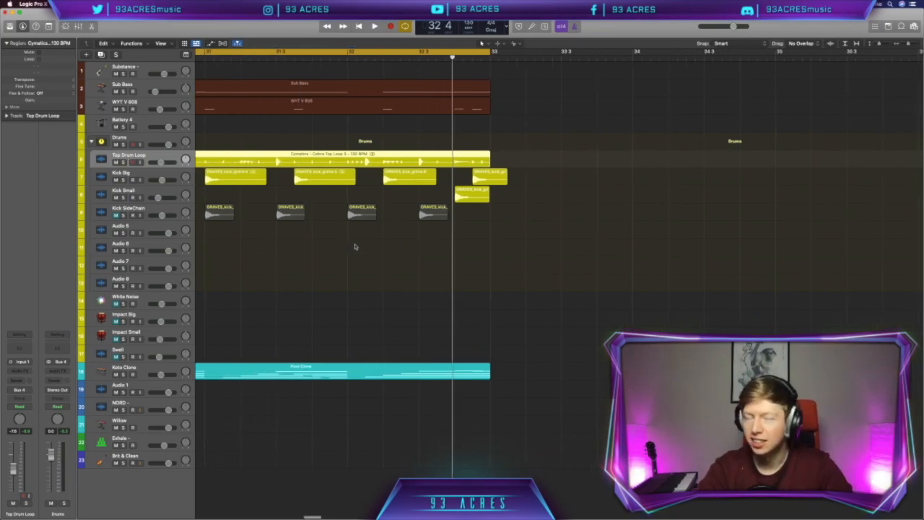
key("super+Left")
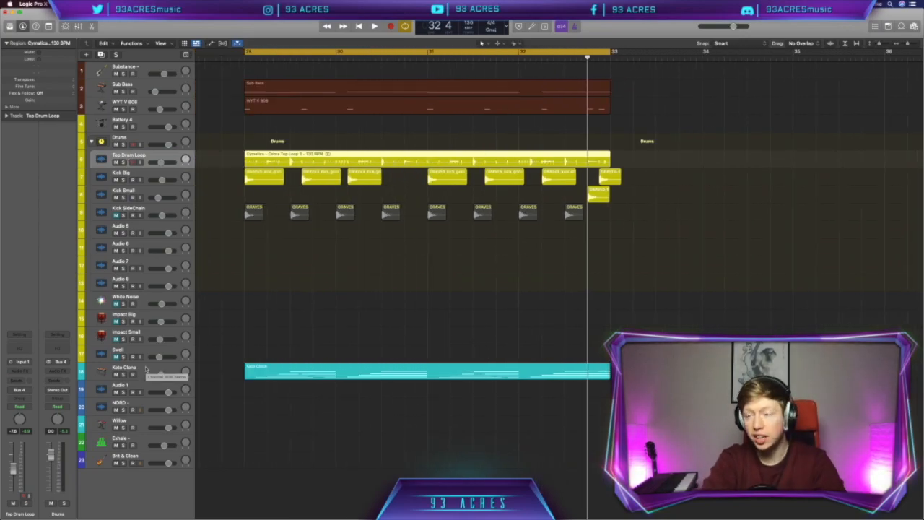
Step: Duplicate the Koto Clone track with its settings and copy its chord region onto the new track
left_click(146, 369)
left_click(140, 103)
left_click(143, 91)
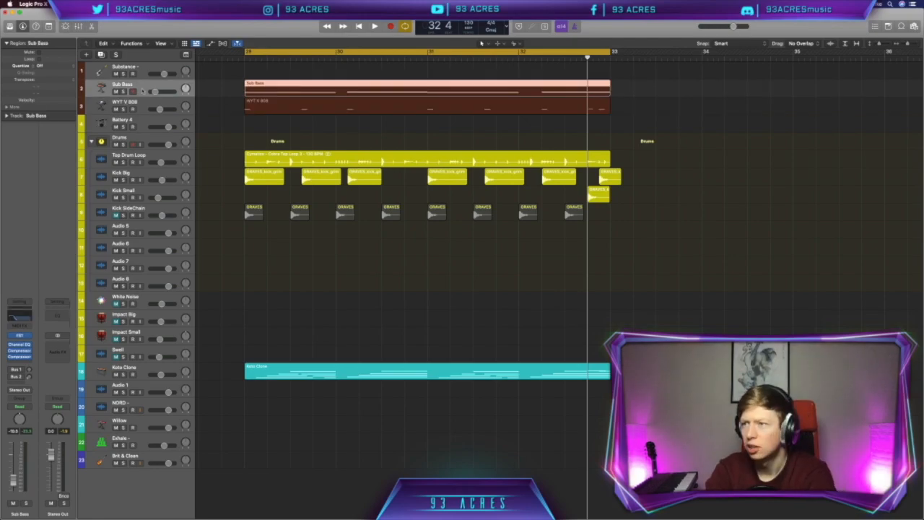
left_click(143, 367)
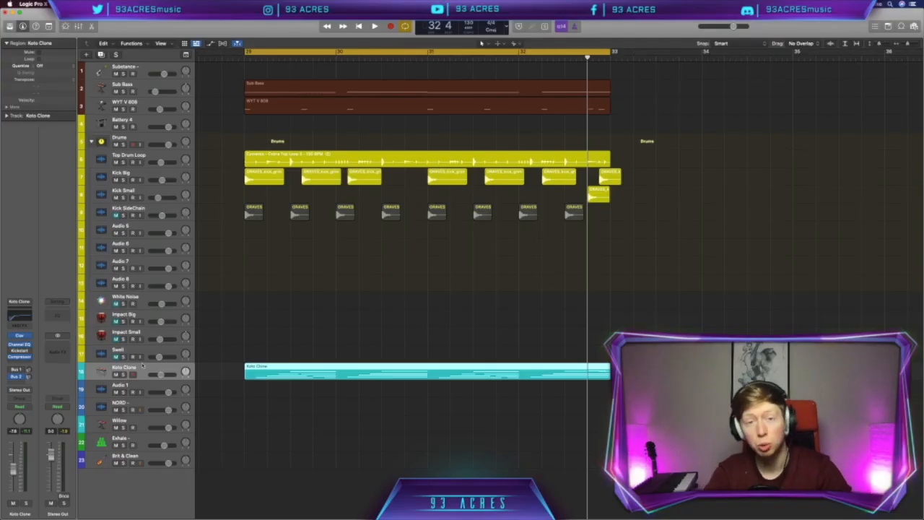
left_click(142, 366)
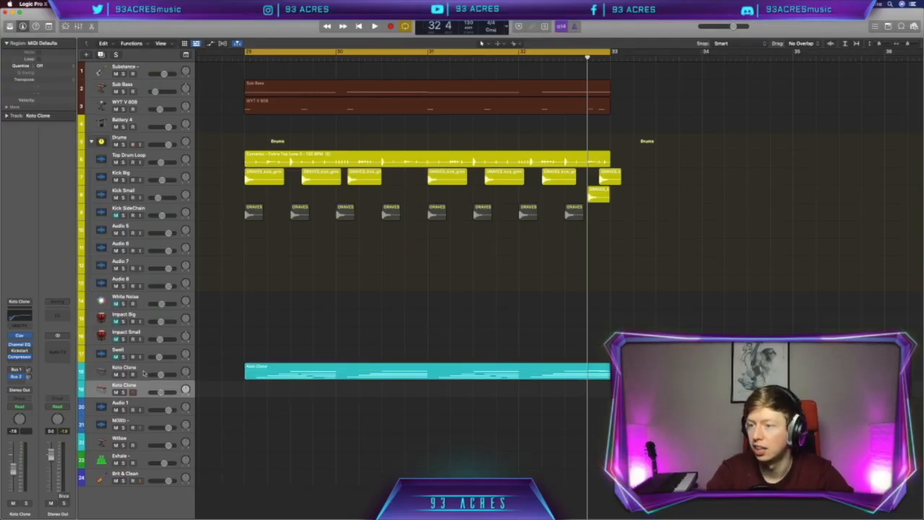
left_click_drag(331, 377, 330, 389)
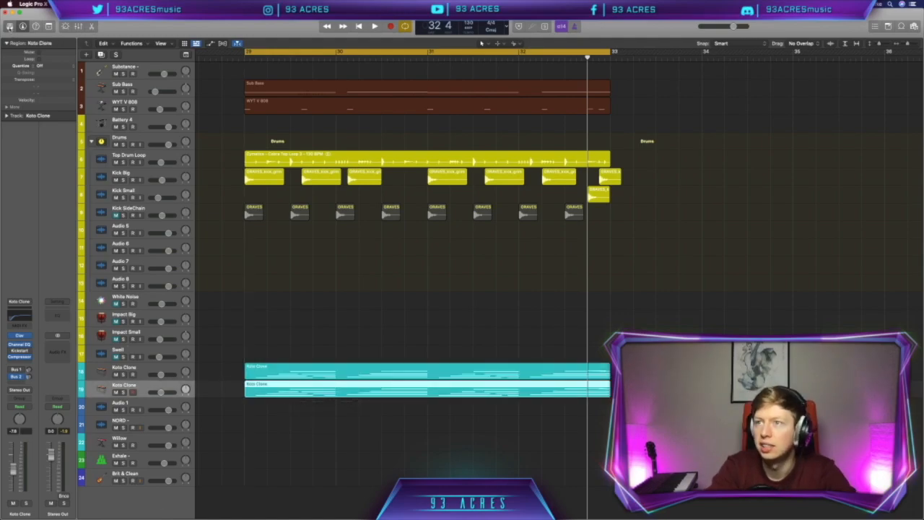
Step: Load the Vibes and Bass mallet sound on the duplicated track and transpose all notes in its region up one octave
key("y")
left_click(29, 161)
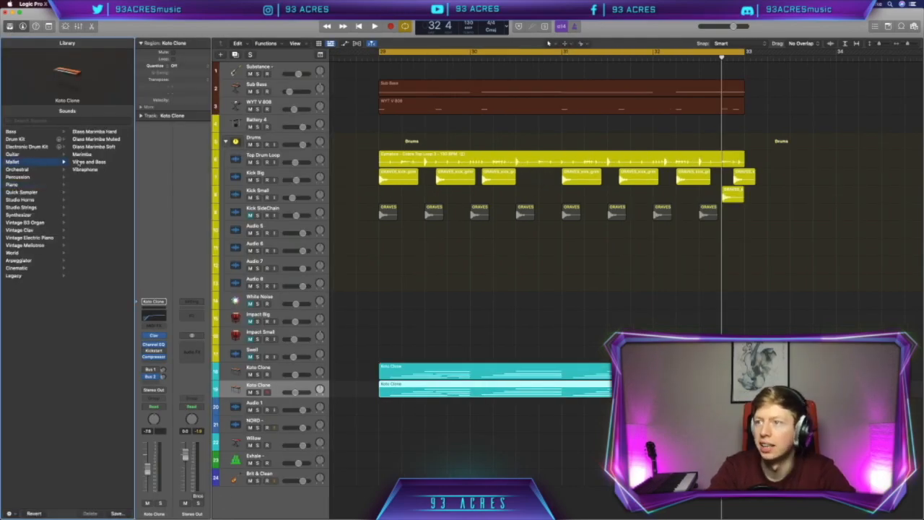
double_click(465, 392)
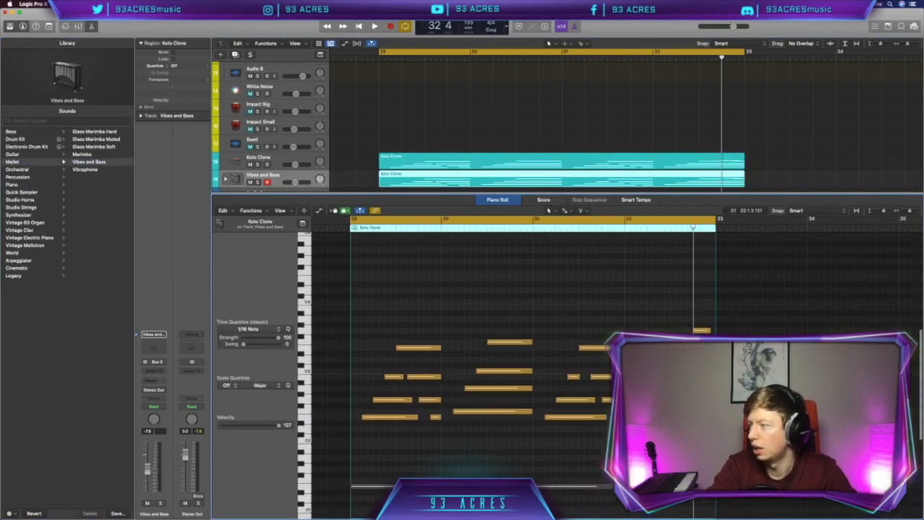
key("super+a")
scroll(445, 284, "up", 3)
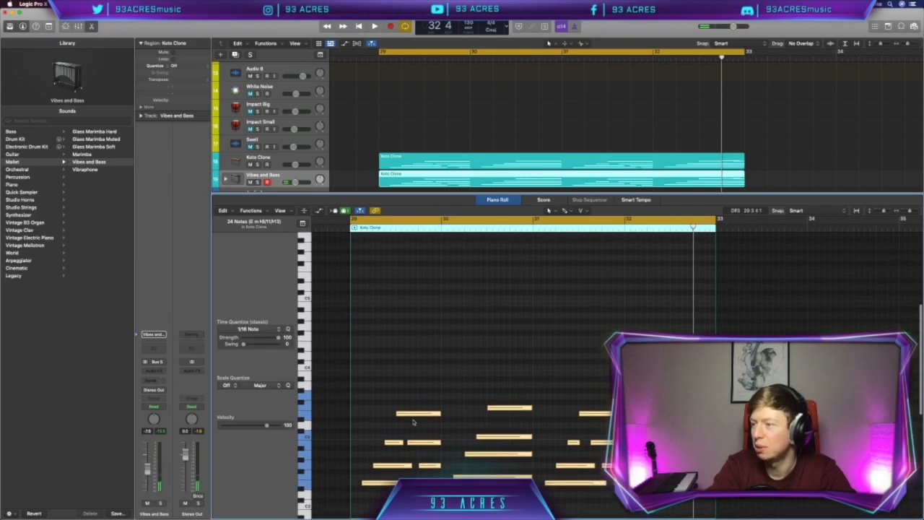
key("space")
left_click_drag(417, 414, 419, 350)
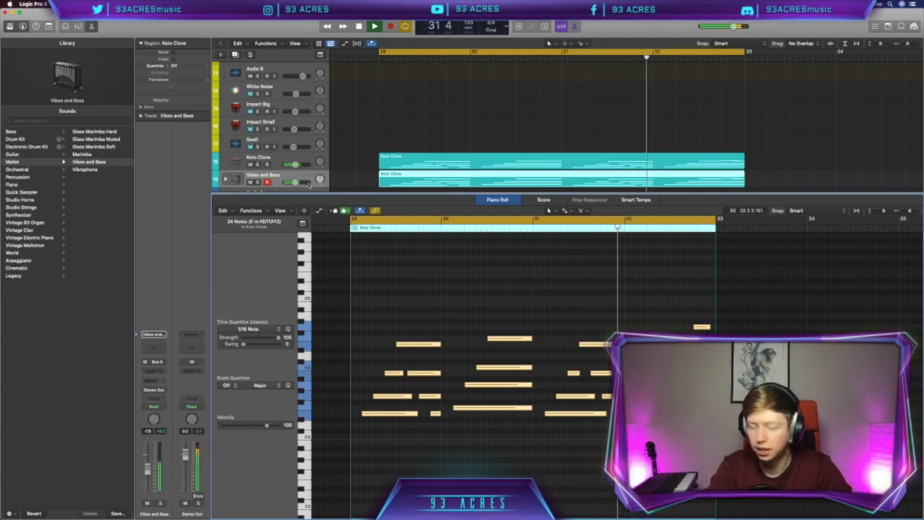
Step: Put a Compressor and a Channel EQ with a 175 Hz low cut on Vibes and Bass, and send it to Bus 2
key("x")
key("space")
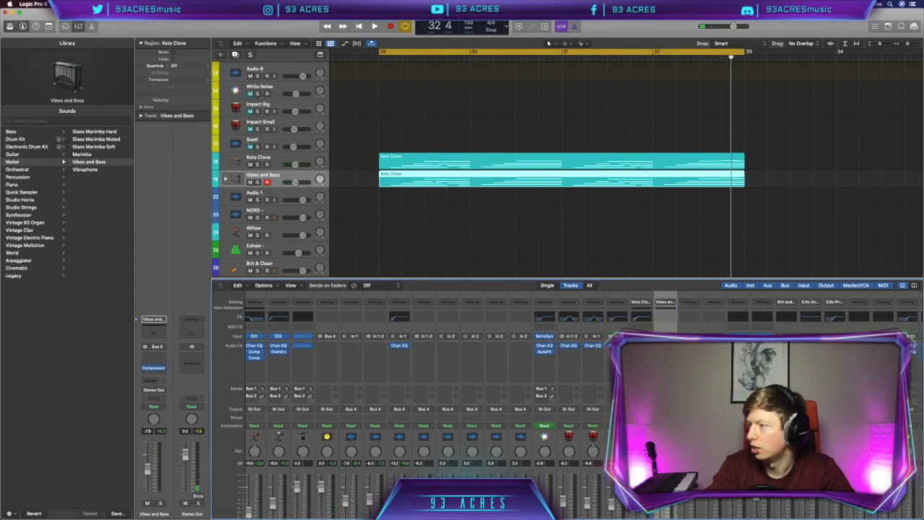
left_click(153, 332)
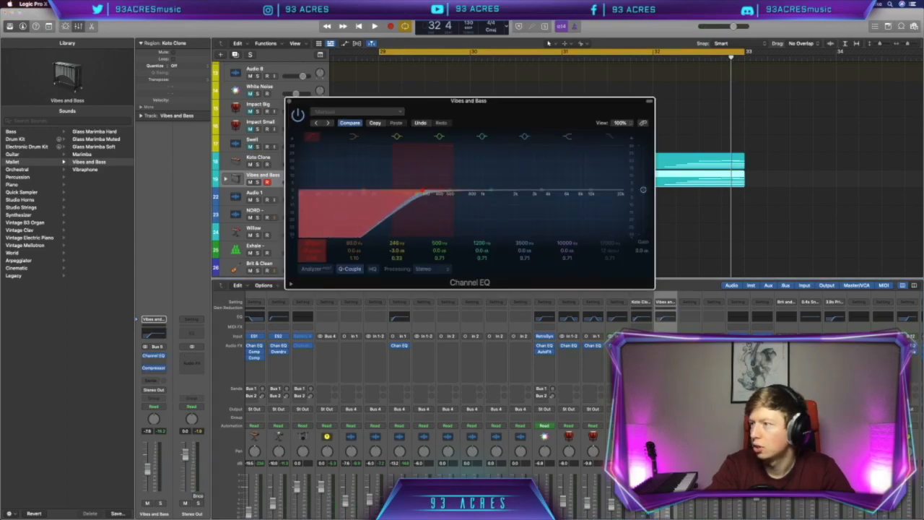
key("space")
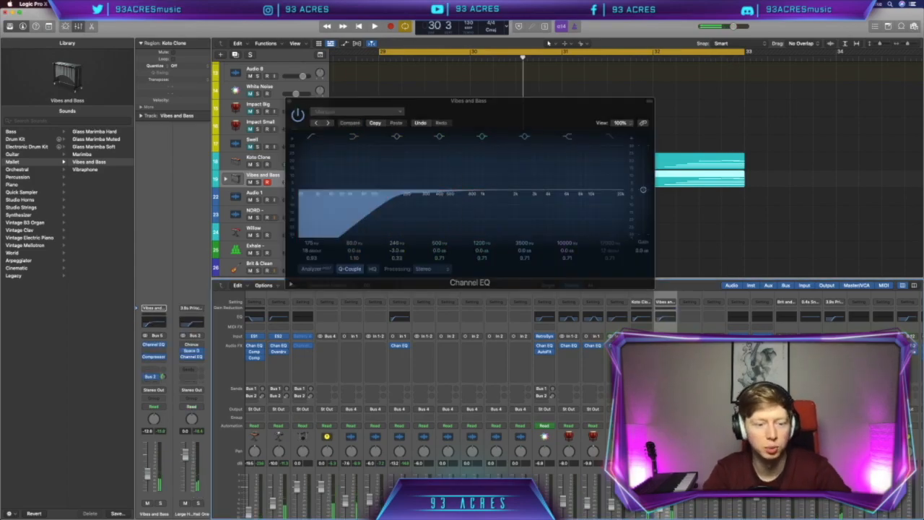
key("y")
key("x")
Step: Send Vibes and Bass to Bus 19 and add a Channel EQ with a raised low cut on Aux 10
left_click(18, 375)
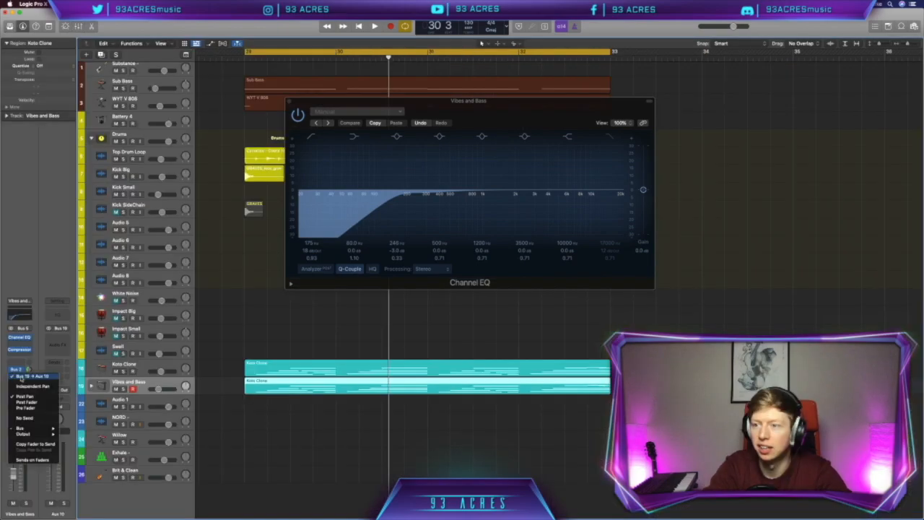
key("Escape")
left_click(57, 314)
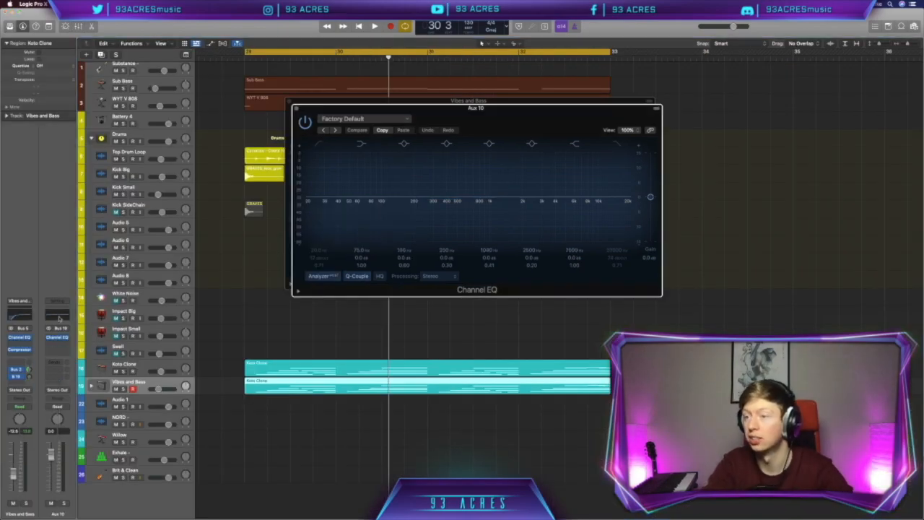
left_click(320, 142)
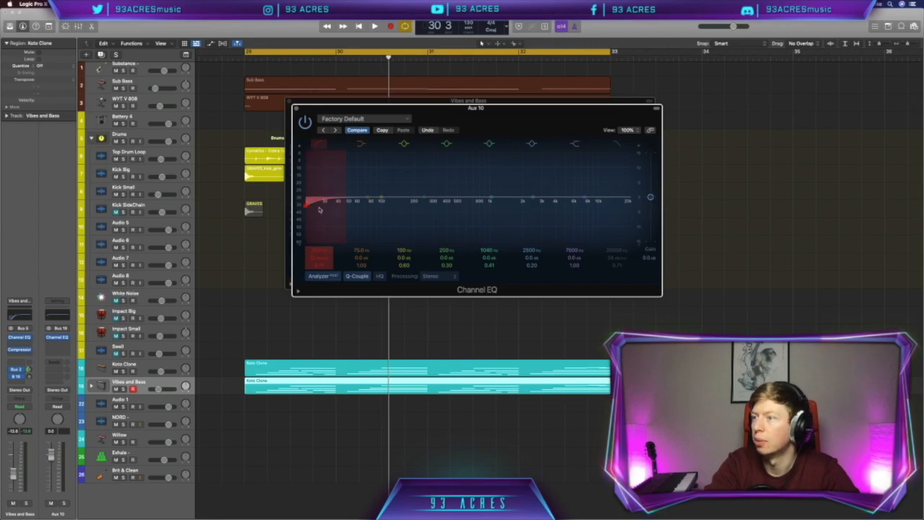
left_click_drag(323, 250, 323, 187)
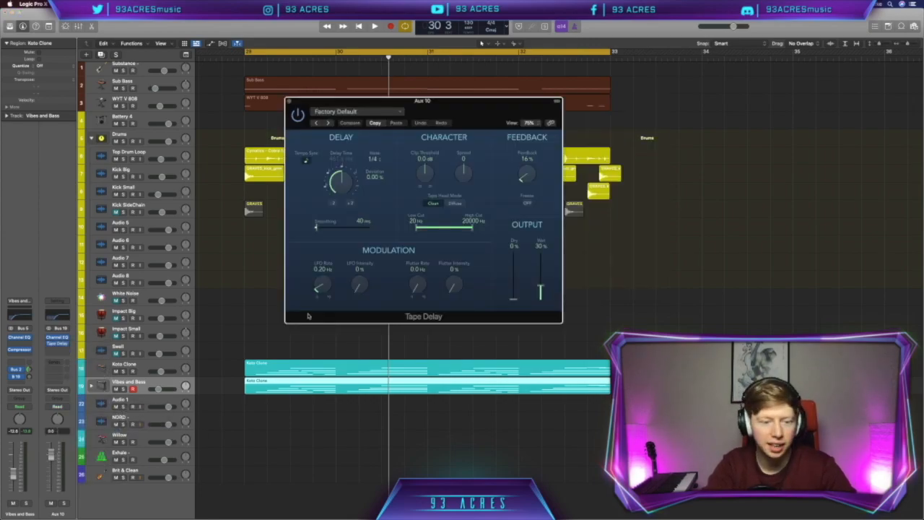
Step: Add a Tape Delay set to 1/8 dotted on Aux 10 and play Vibes and Bass soloed with its Bus 19 send raised
left_click_drag(340, 182, 343, 190)
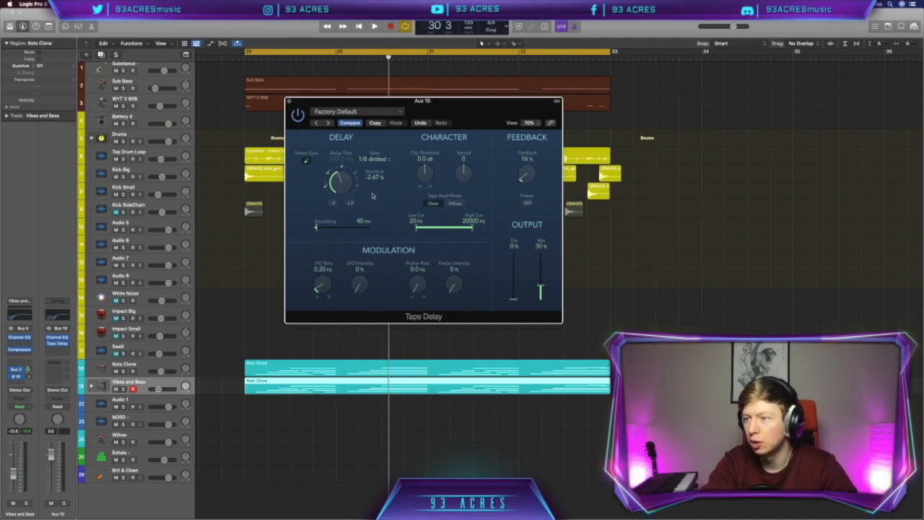
key("s")
key("space")
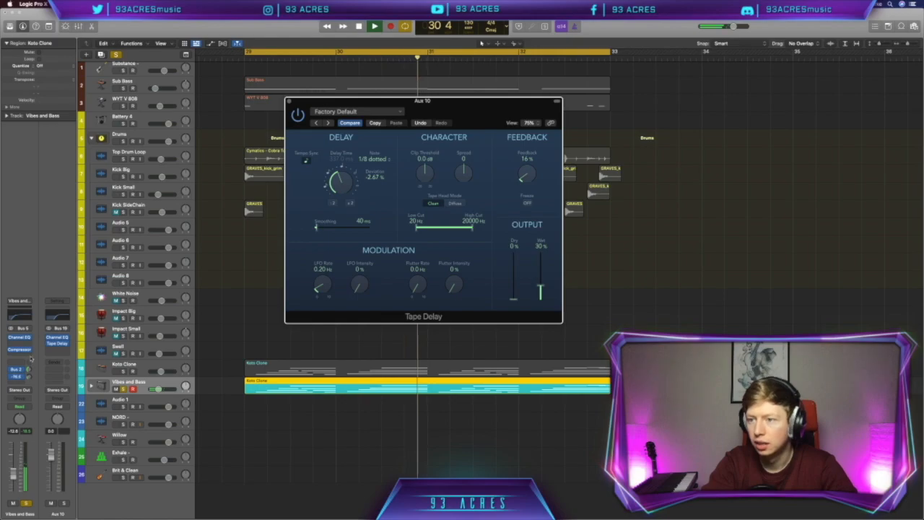
Step: Set the Tape Delay's wet output to 100% and raise the Bus 19 send of Vibes and Bass, listening before stopping playback
left_click_drag(32, 324, 32, 327)
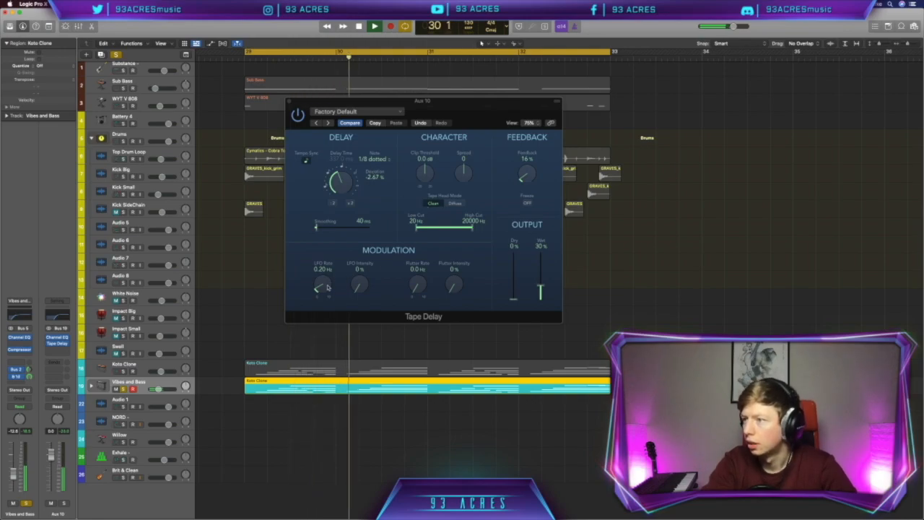
left_click_drag(543, 287, 541, 244)
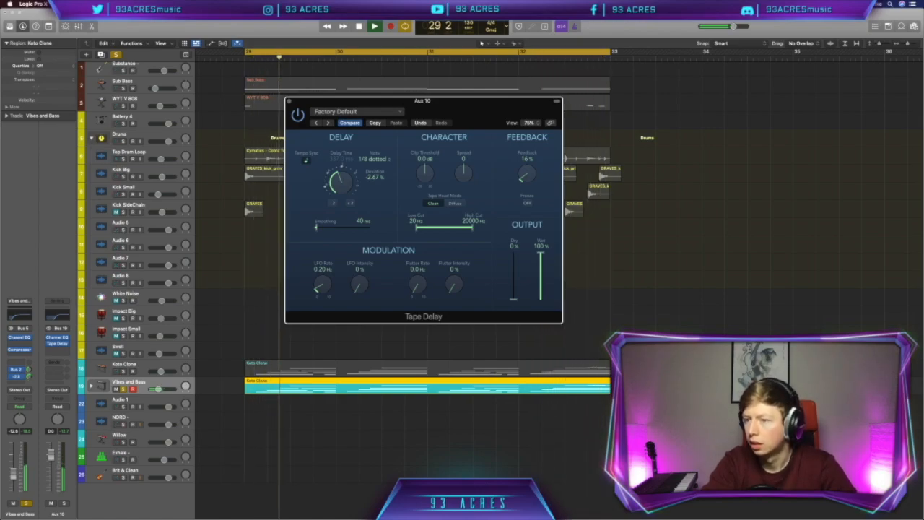
left_click(29, 377)
key("space")
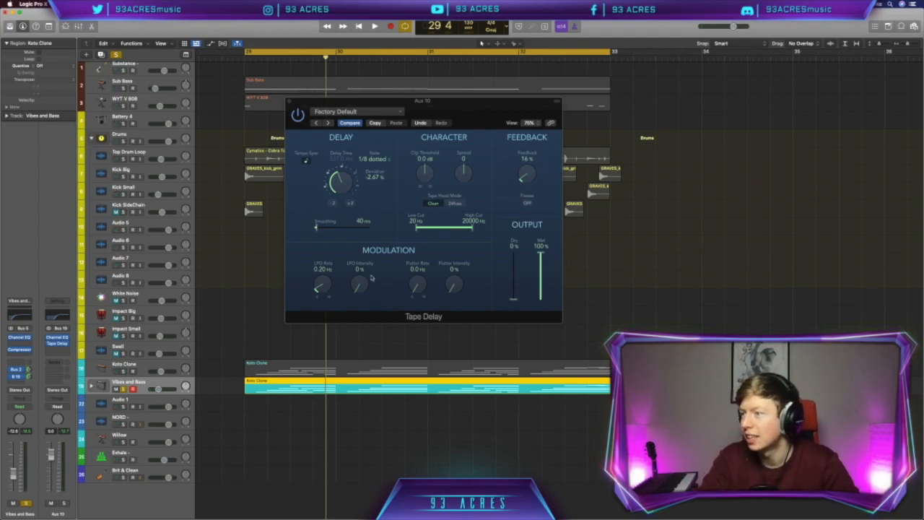
Step: Solo Koto Clone alongside Vibes and Bass, play them together and raise the Tape Delay feedback to about 39%
left_click(145, 364)
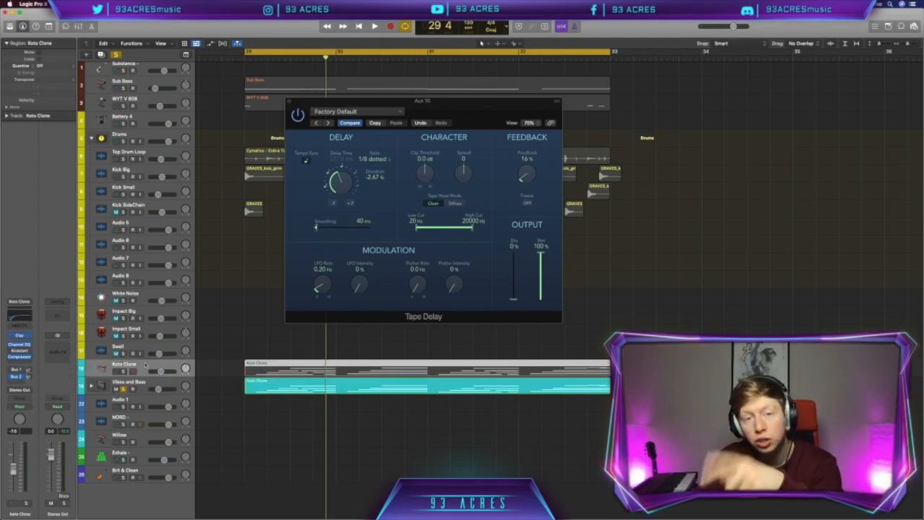
left_click(146, 382)
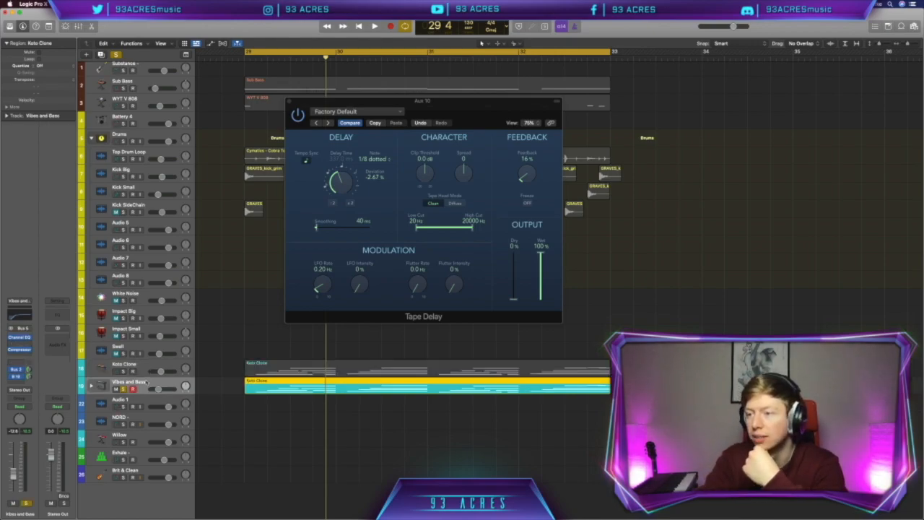
key("space")
left_click(123, 372)
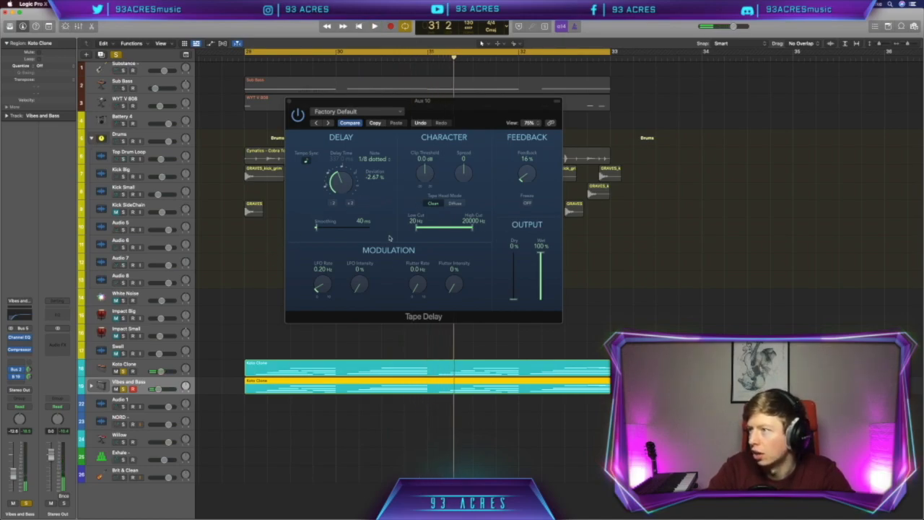
left_click(522, 178)
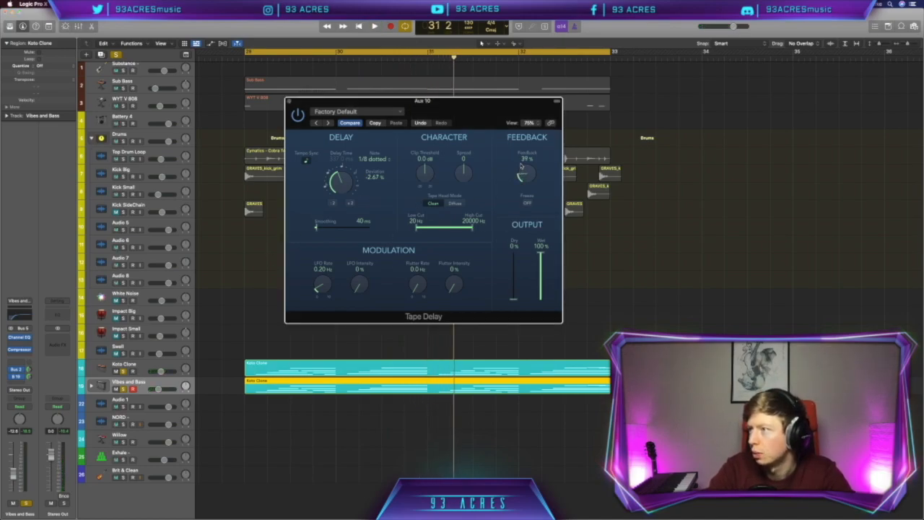
left_click_drag(520, 164, 526, 169)
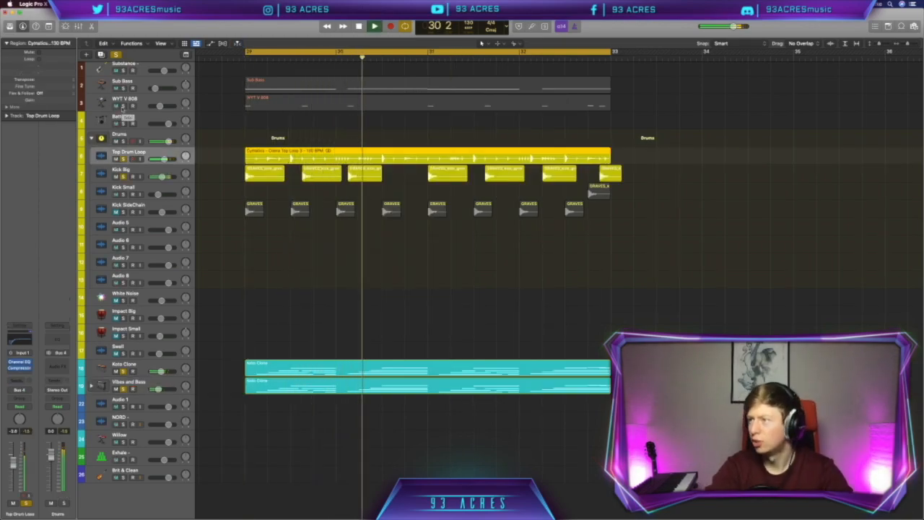
Step: Add WYT V 808 and Sub Bass to the soloed drums and chords, play the full loop, and stop playback
left_click(123, 106)
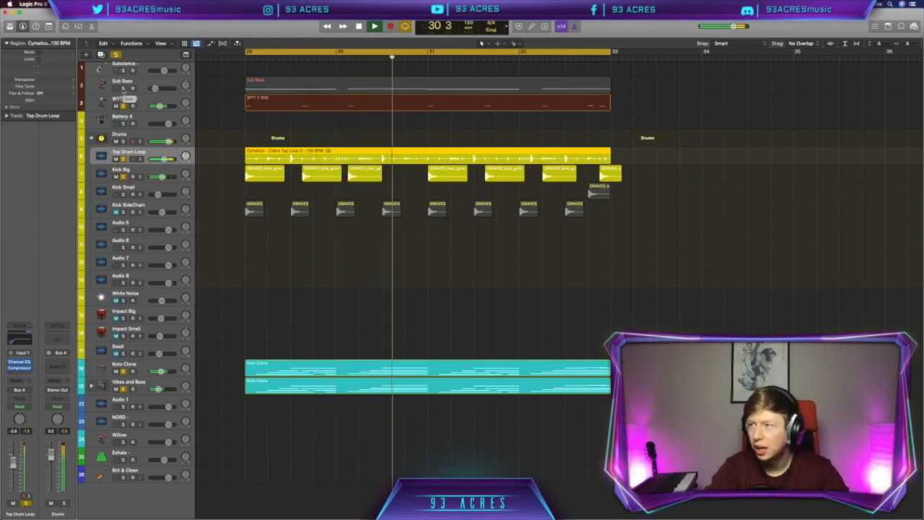
left_click(124, 88)
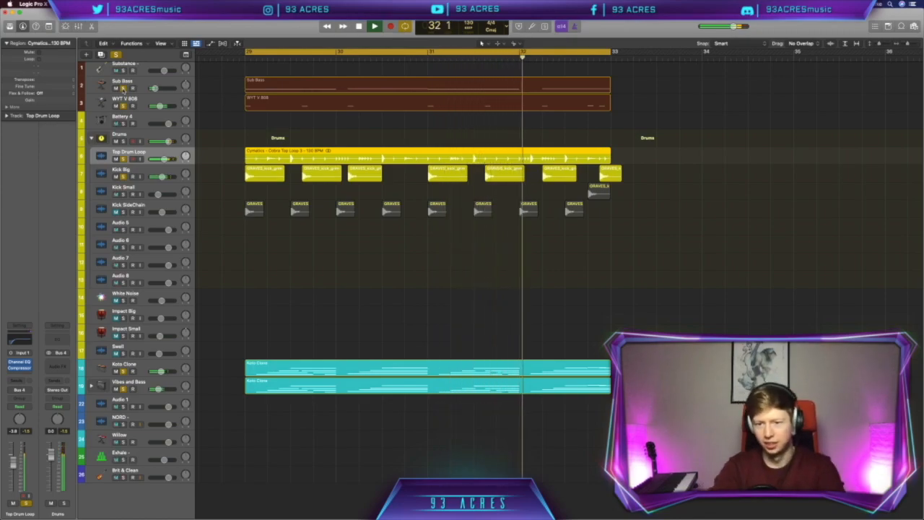
key("space")
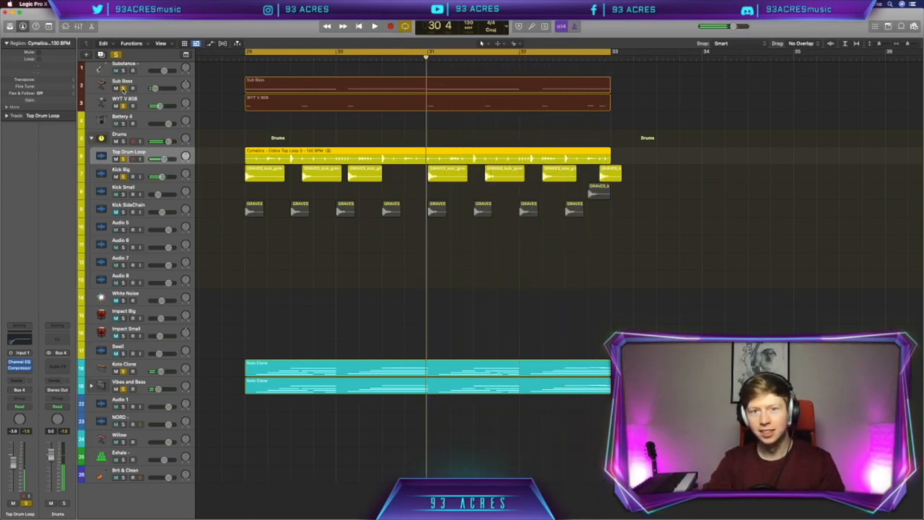